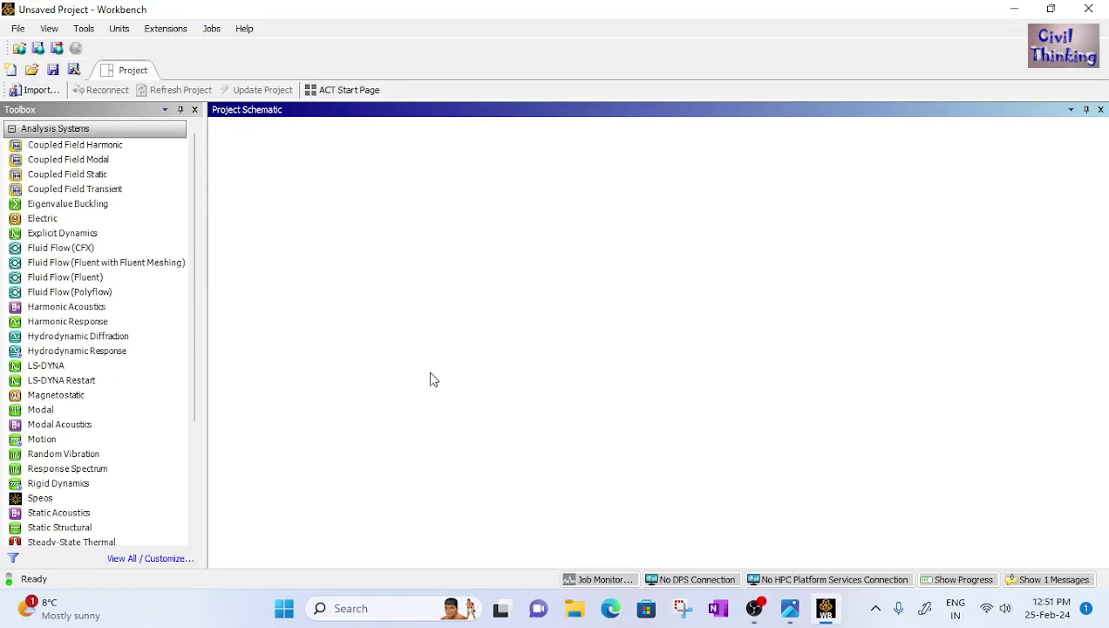
Step: Add a Static Structural analysis system to the project schematic and name it "2 member truss"
scroll(117, 376, down, 2)
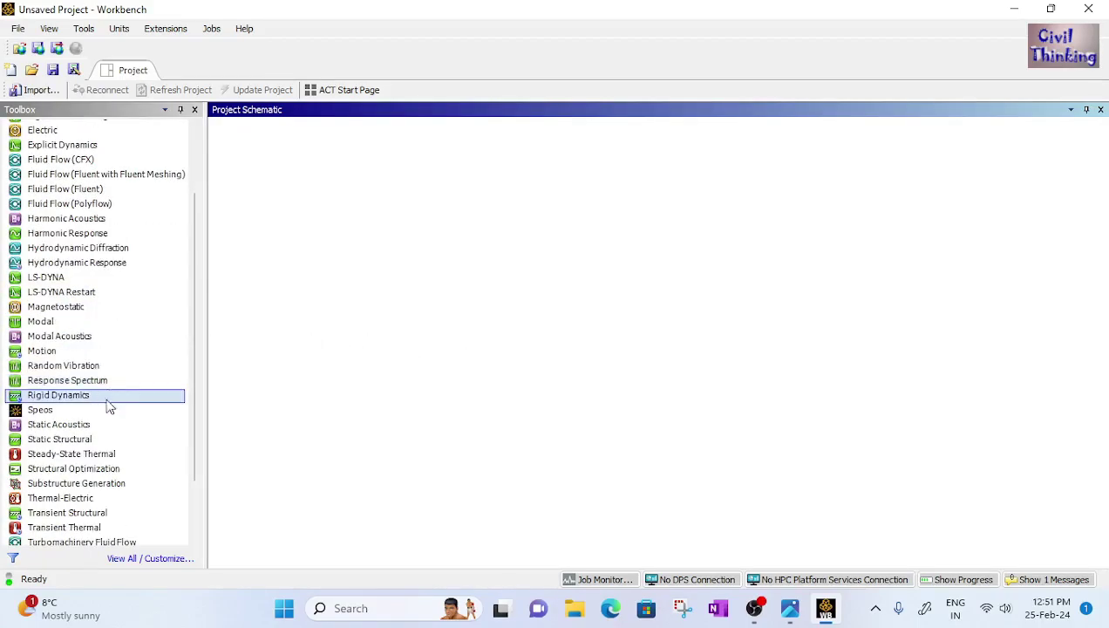
double_click(49, 441)
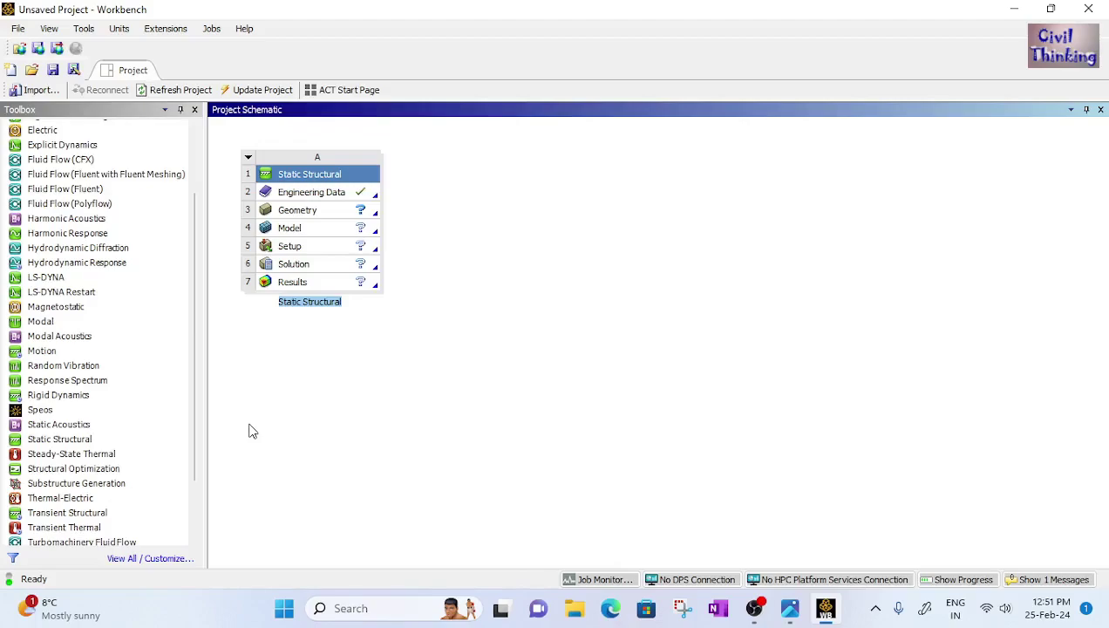
text(2 member truss)
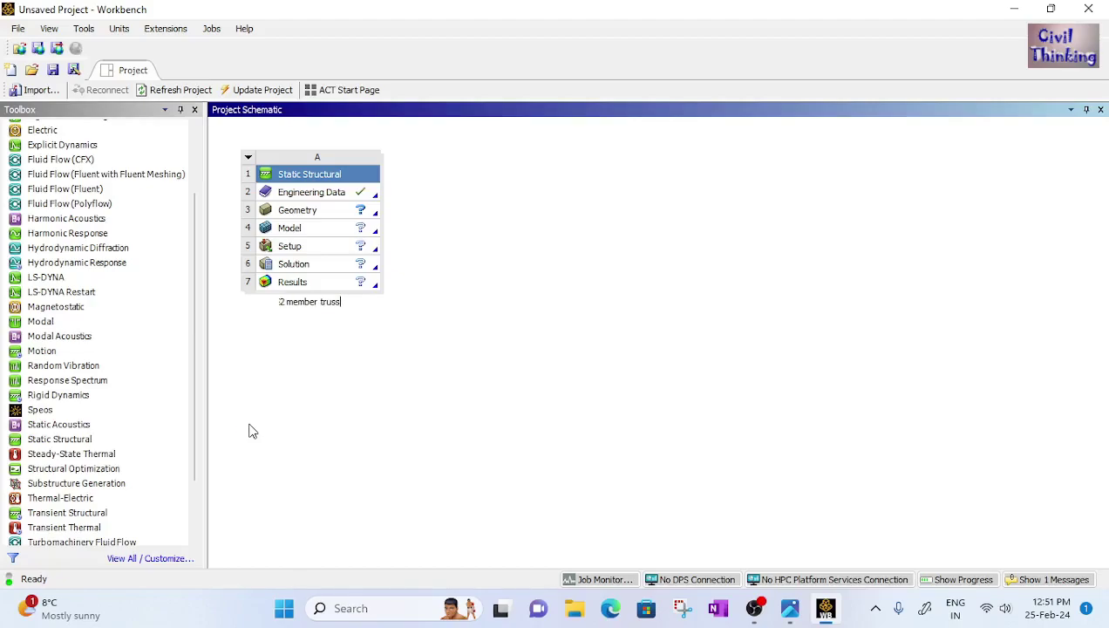
key(Return)
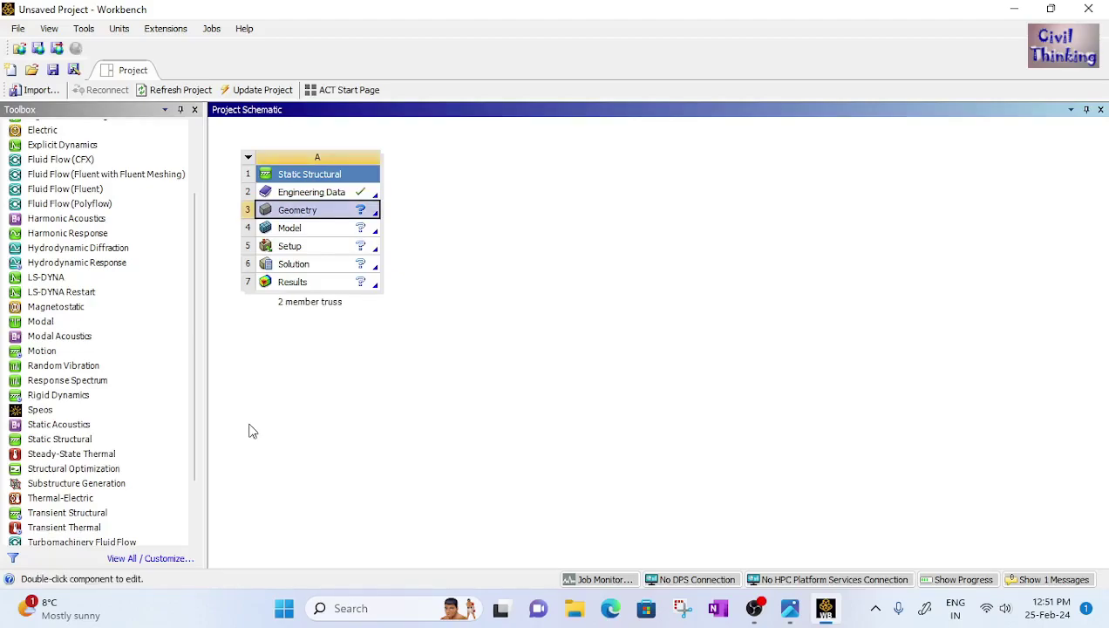
Step: Open the system's Engineering Data for editing and delete the Structural Steel material
click(323, 193)
right_click(322, 201)
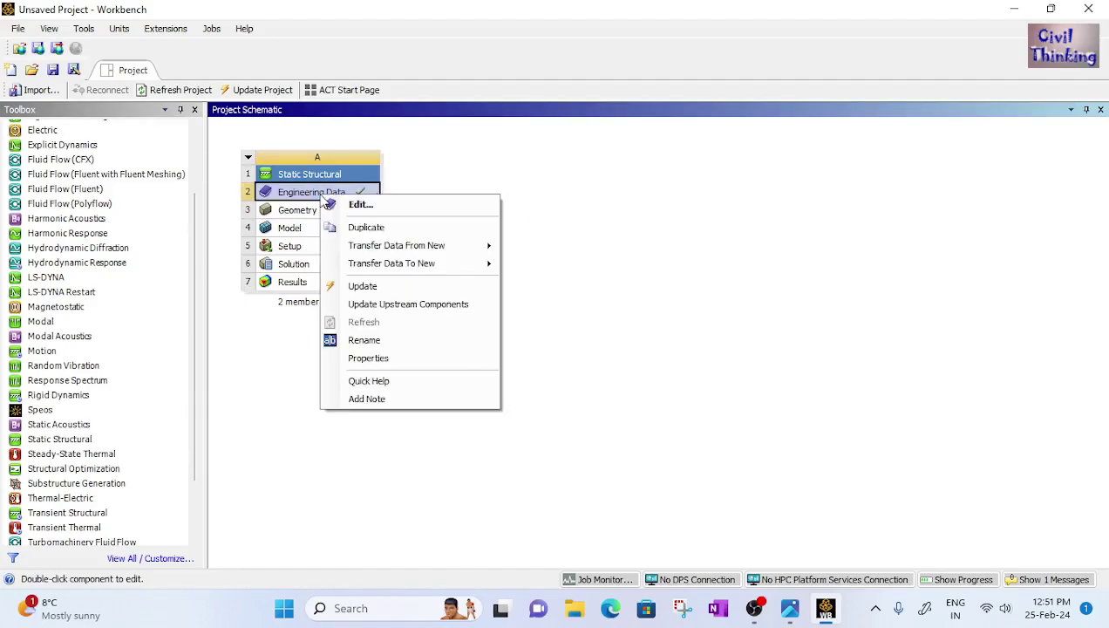
click(332, 206)
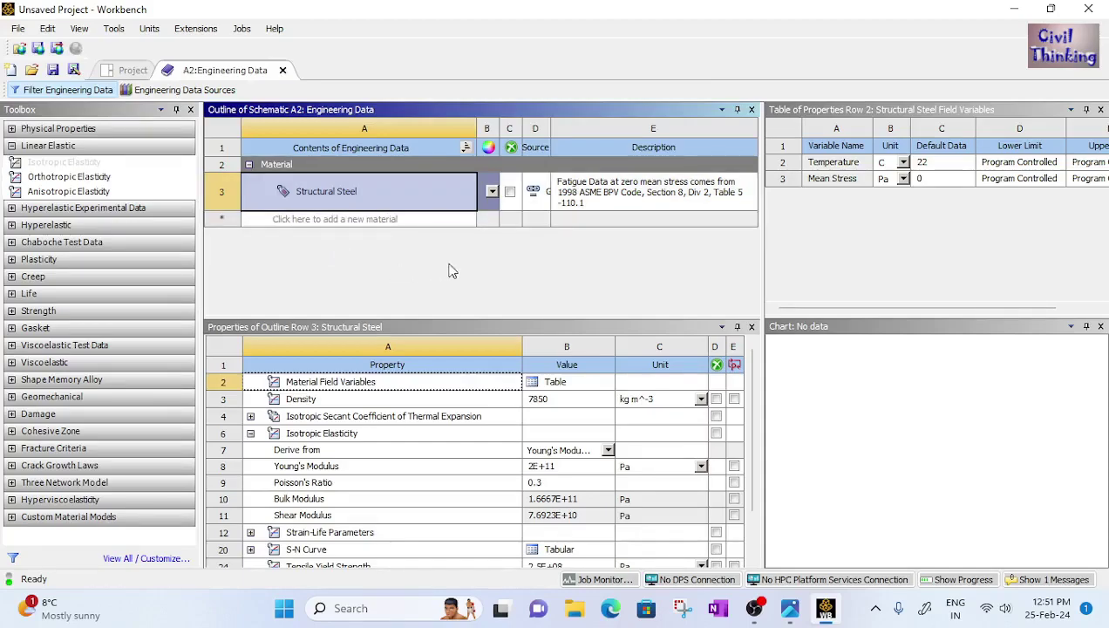
right_click(339, 189)
click(365, 261)
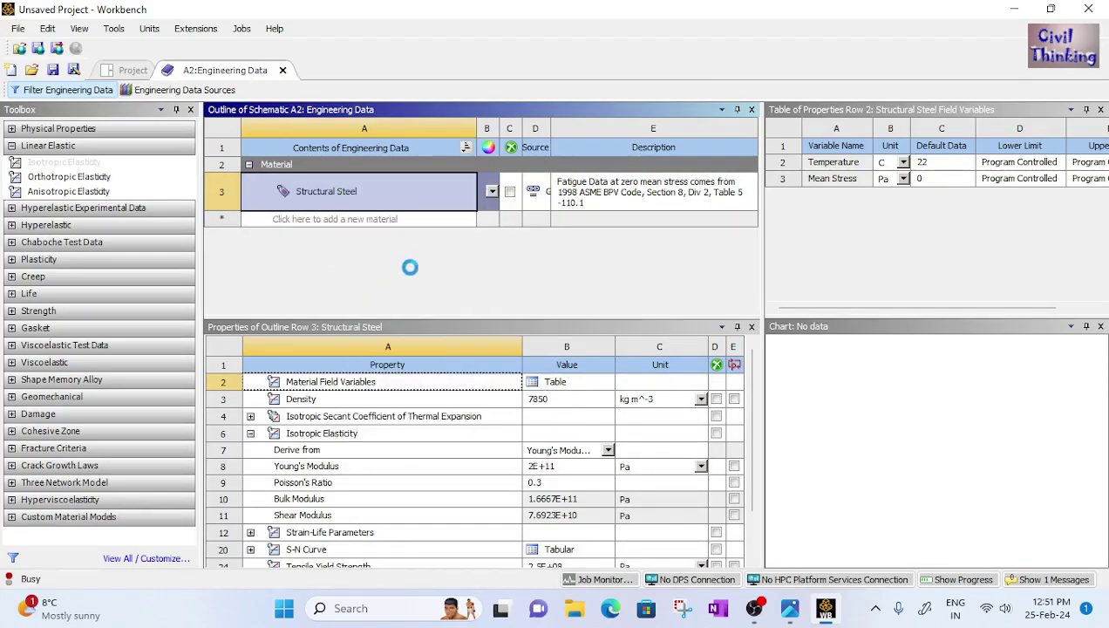
Step: Add a new material named "material" to the engineering data
click(316, 182)
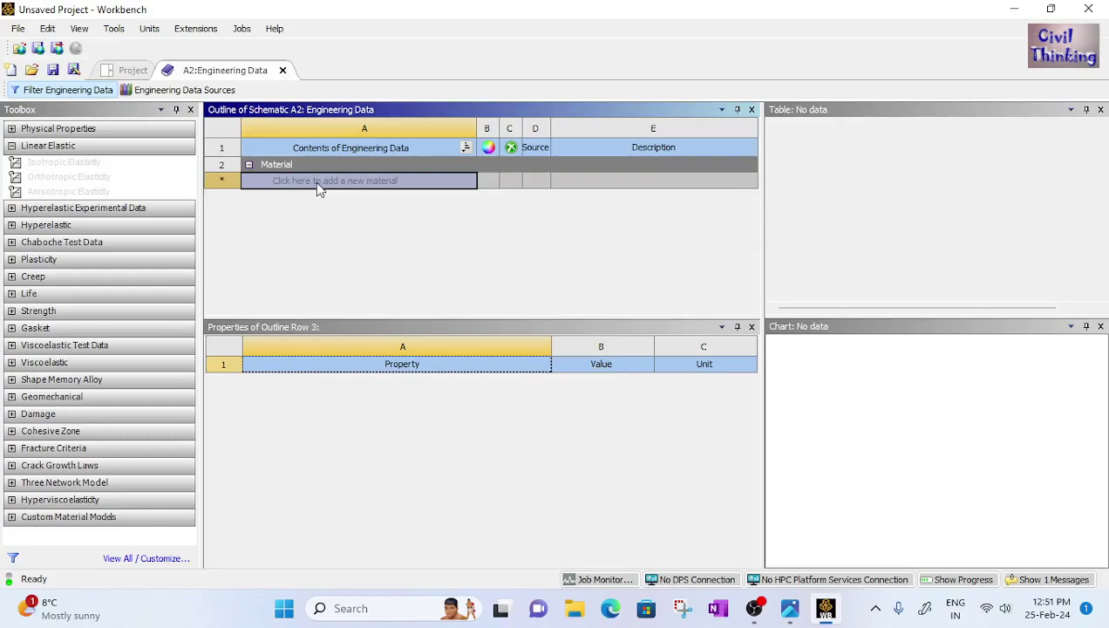
text(ma)
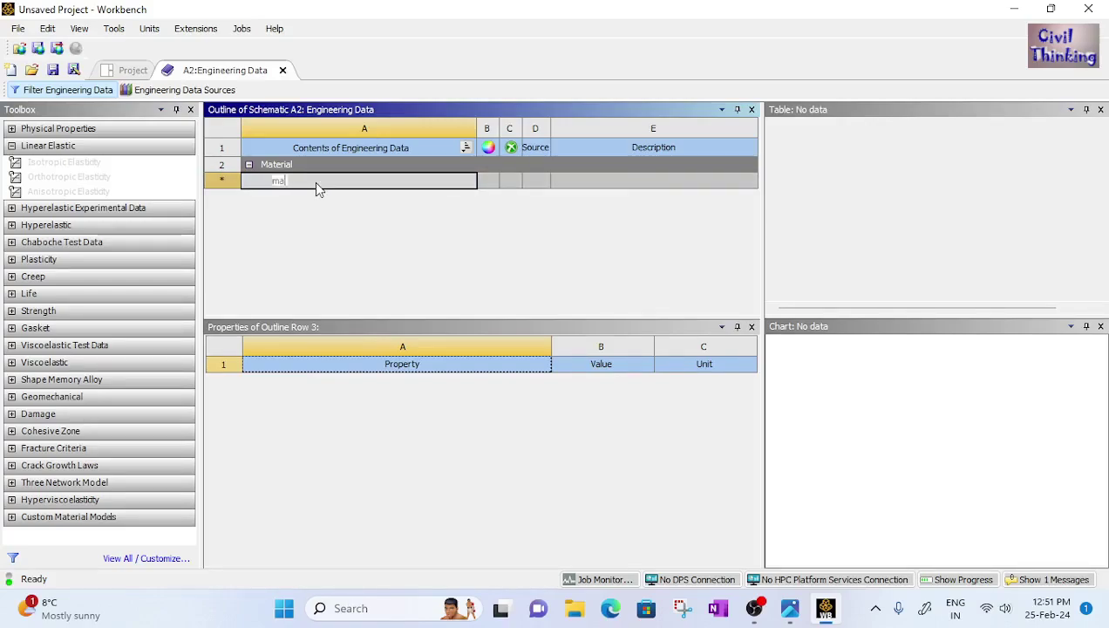
text(terial)
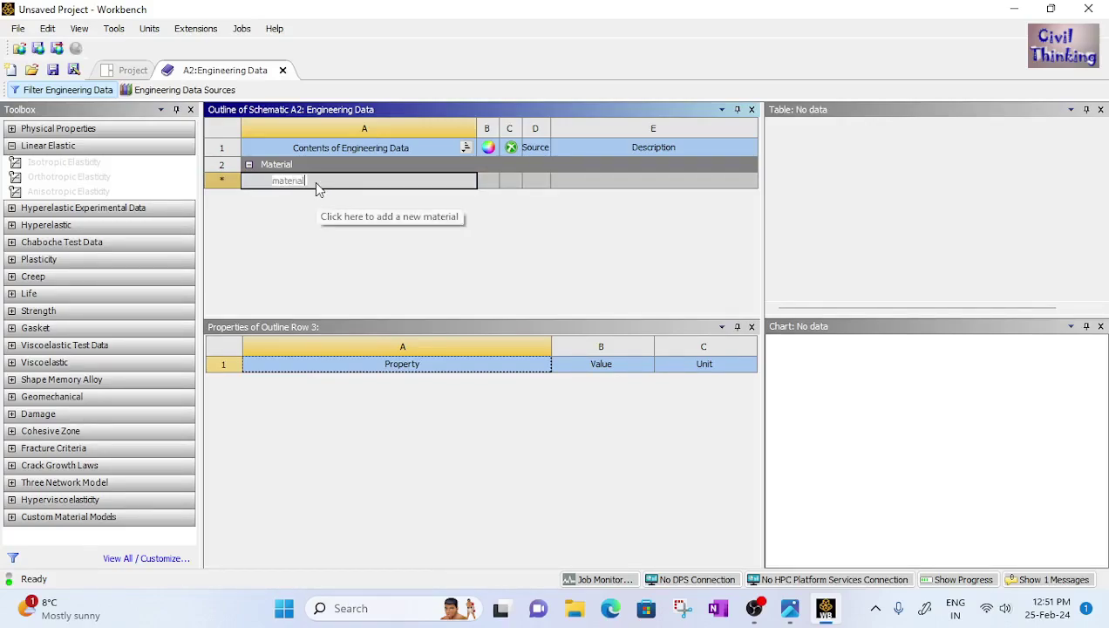
text(2)
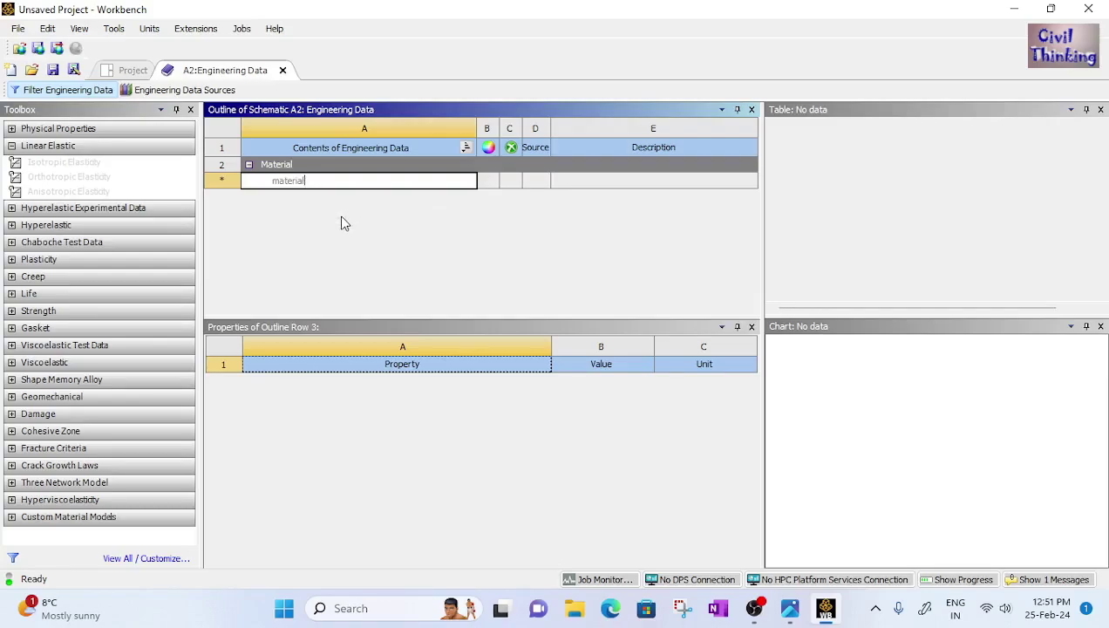
key(Return)
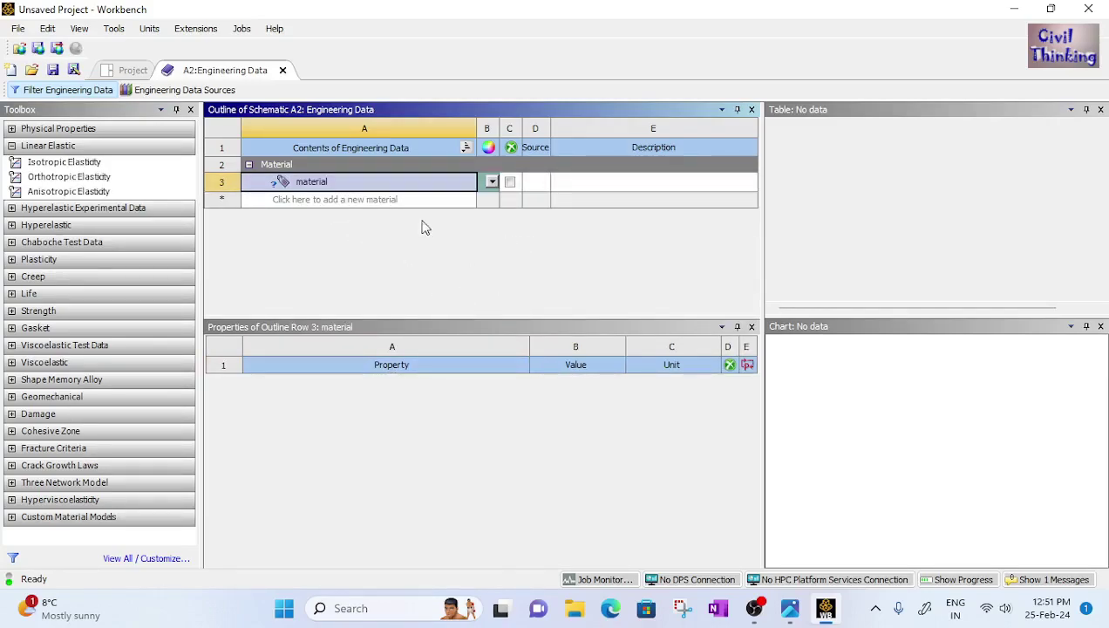
Step: Give the new material Isotropic Elasticity with Young's Modulus 7e10 Pa and Poisson's Ratio 0.3, and close Engineering Data
drag(83, 163, 321, 185)
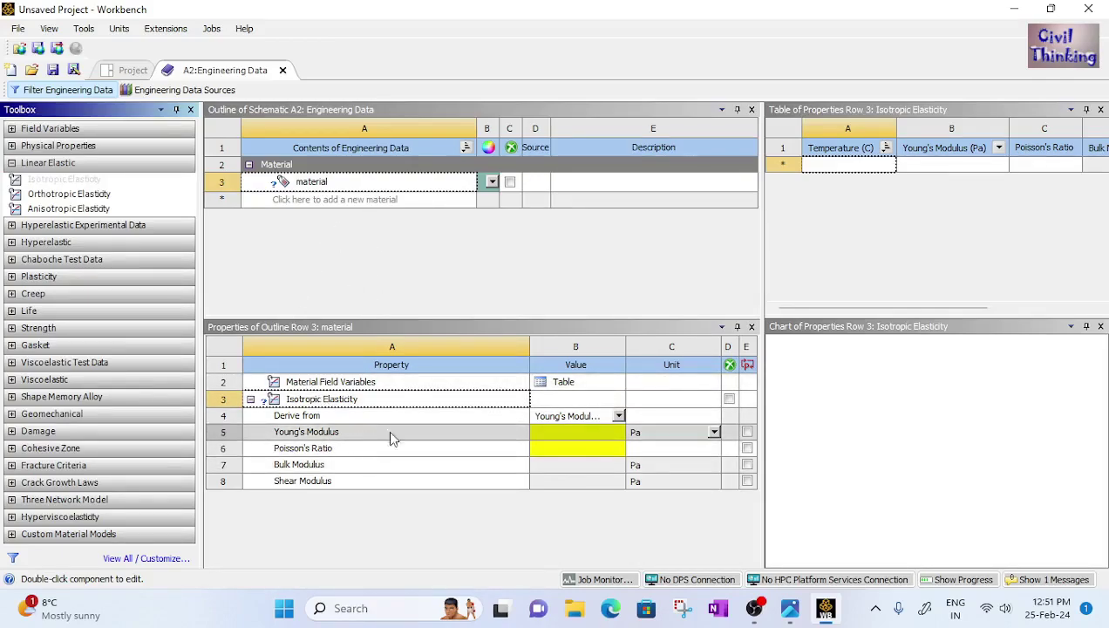
click(791, 609)
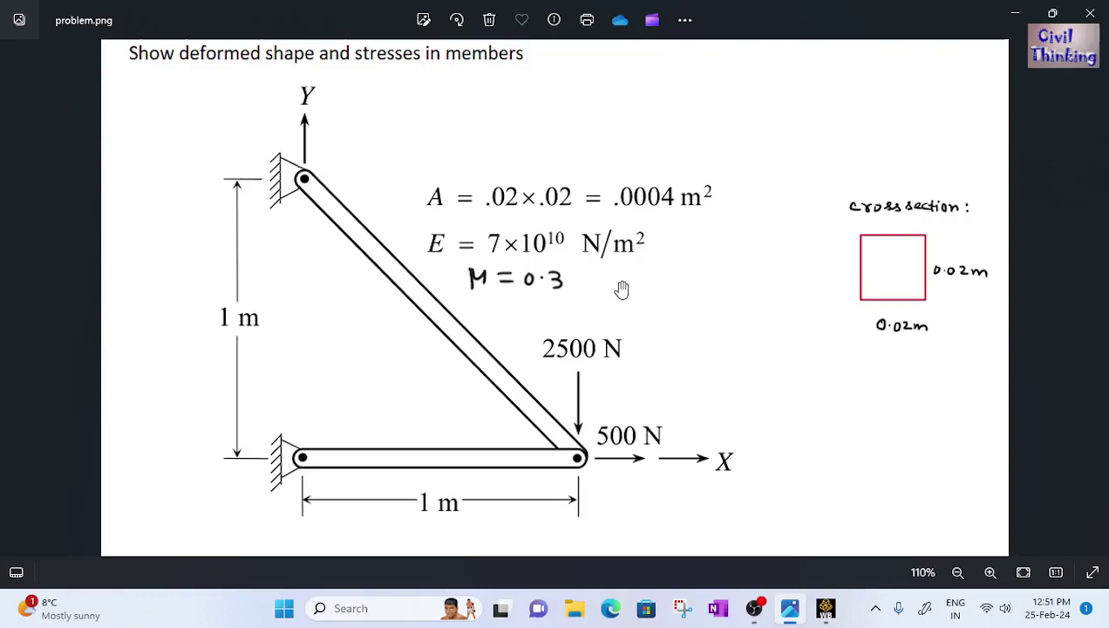
click(825, 608)
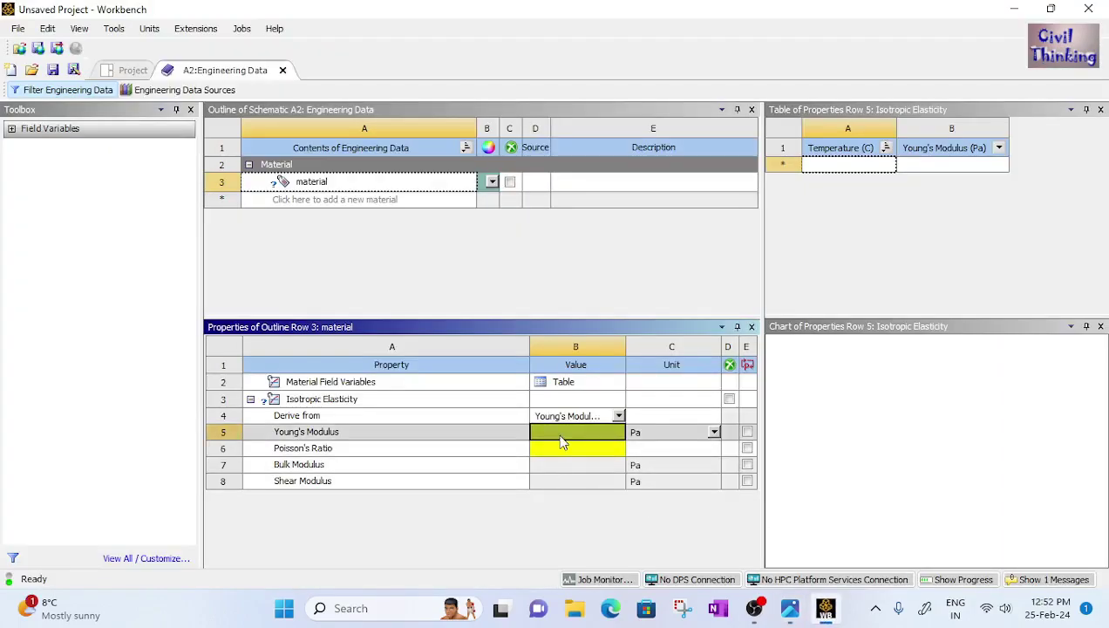
text(7)
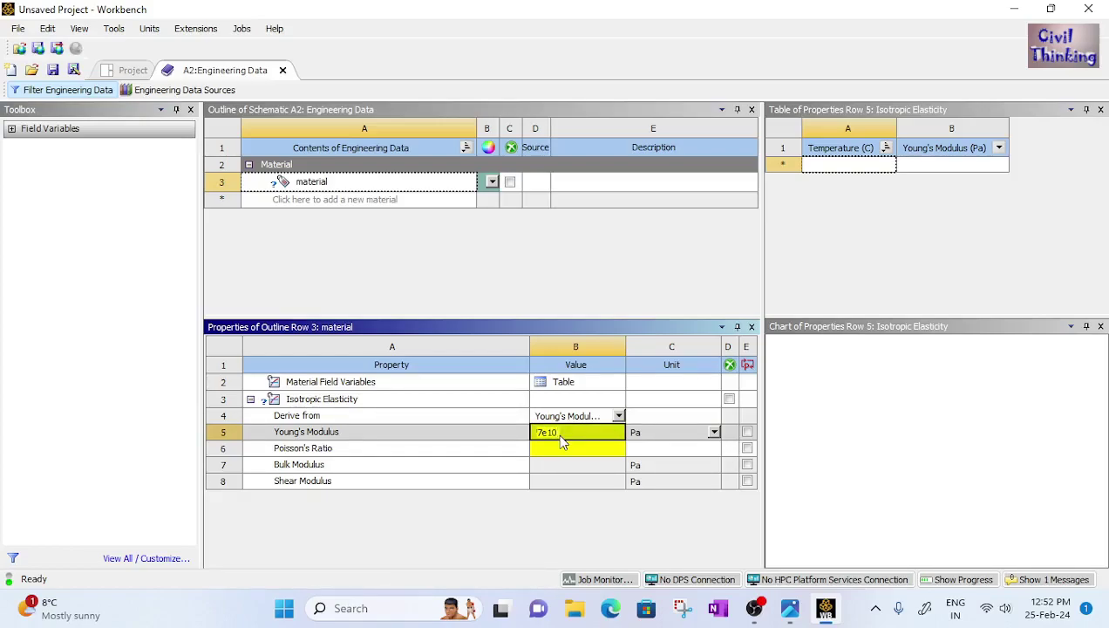
text(e10)
key(Return)
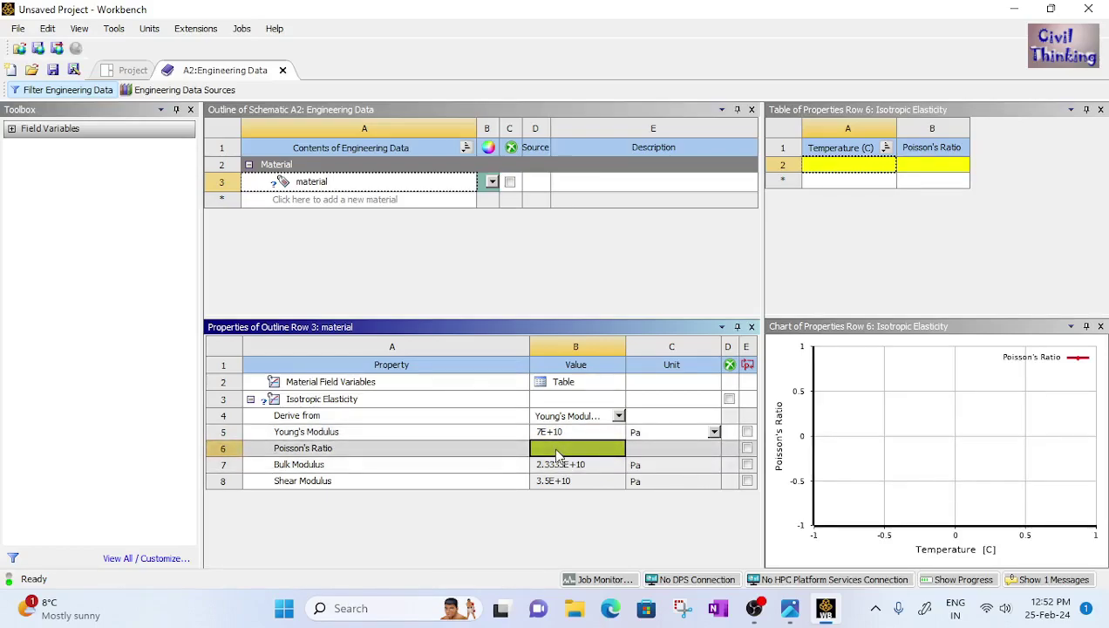
text(0.3)
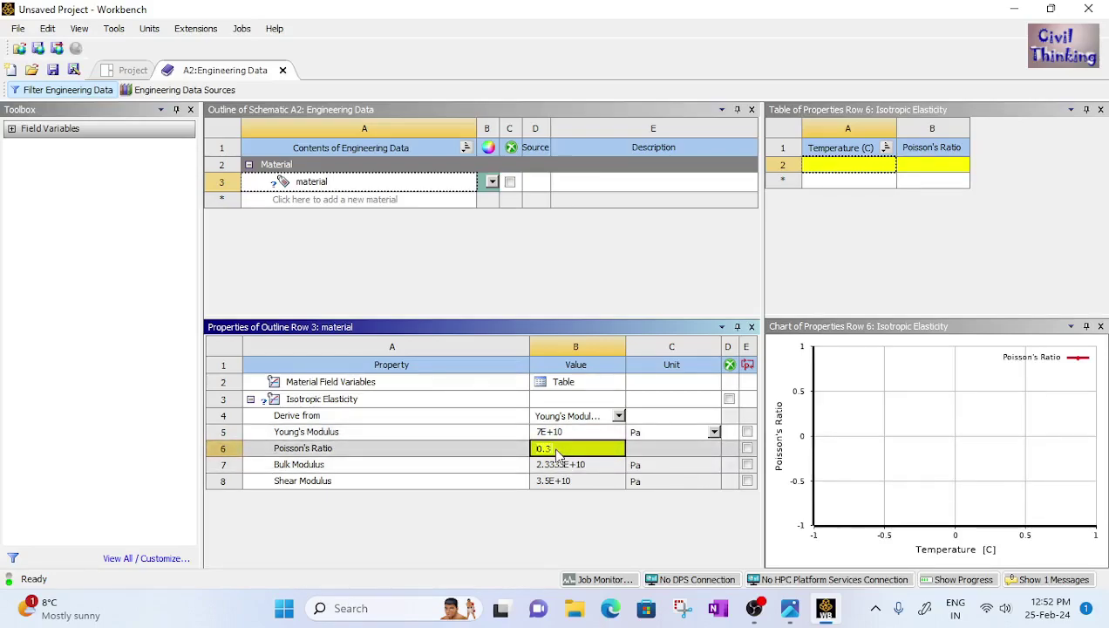
key(Return)
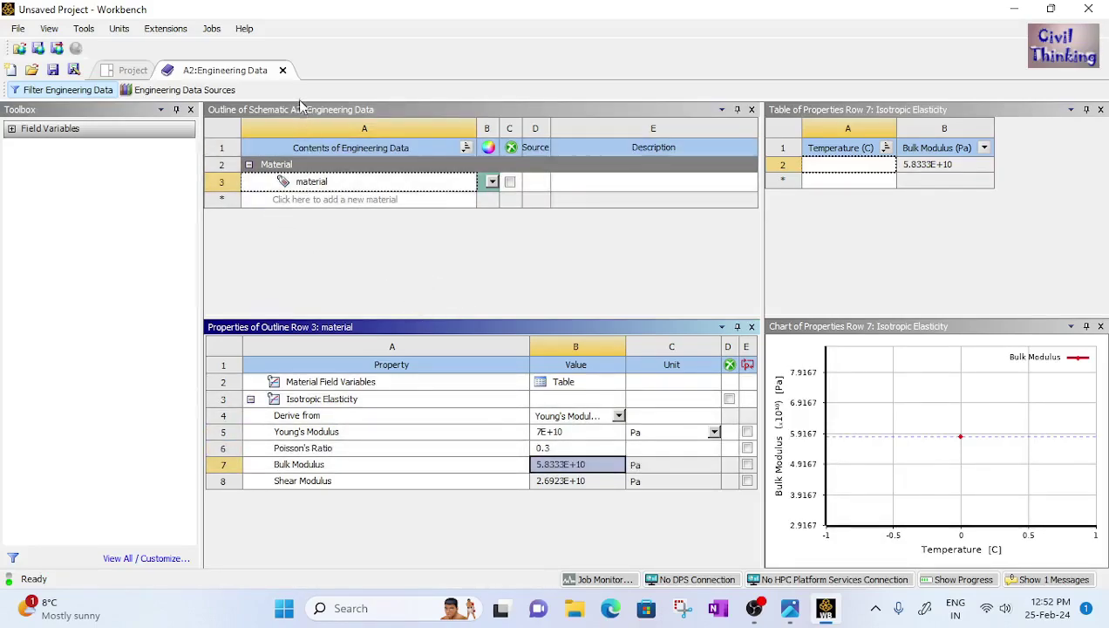
click(283, 70)
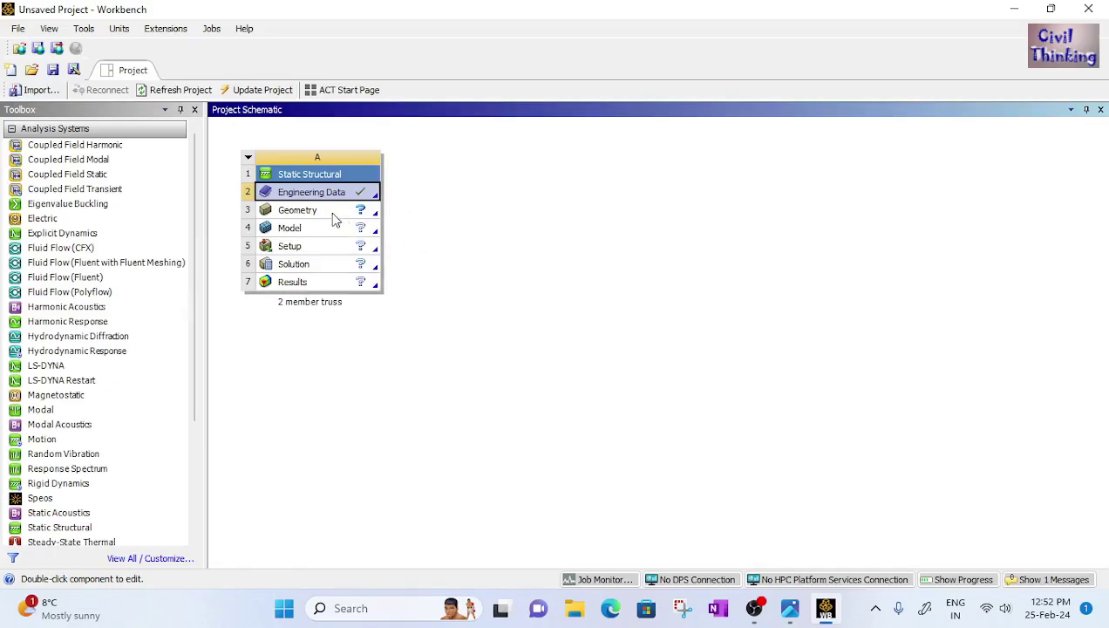
Step: Start a new DesignModeler geometry for the truss system and orient the view to look at the XYPlane
click(322, 217)
right_click(300, 218)
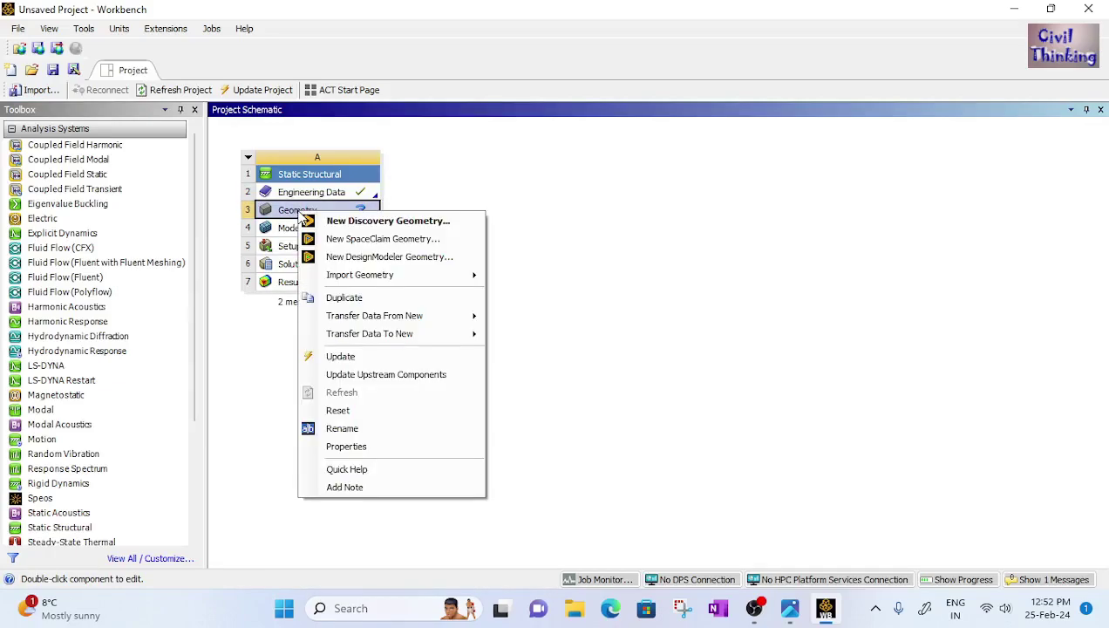
click(423, 257)
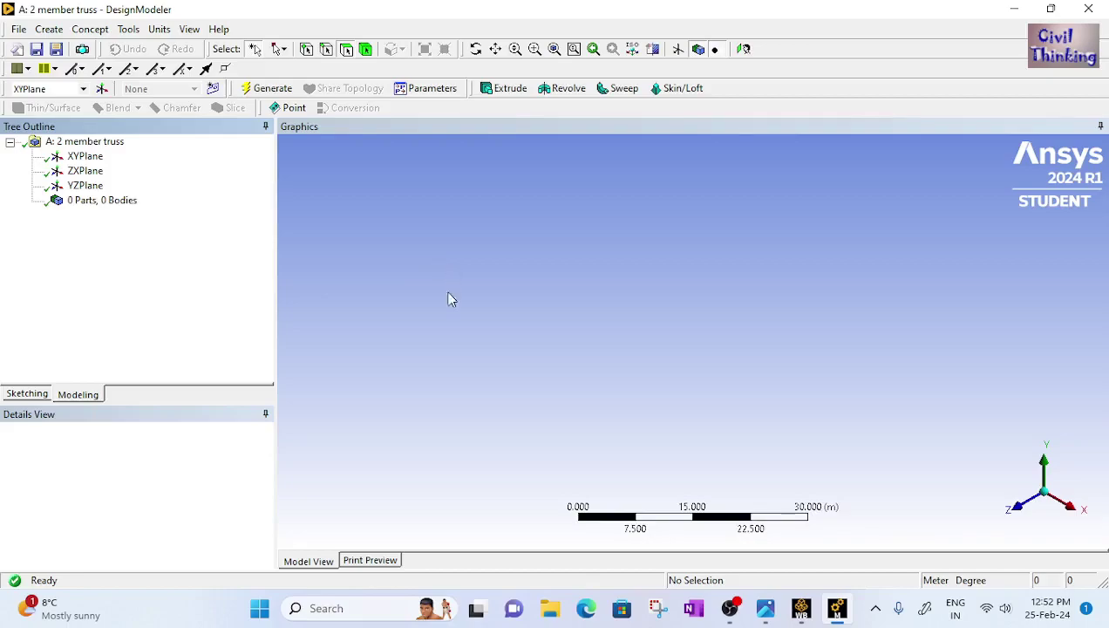
click(86, 157)
right_click(87, 162)
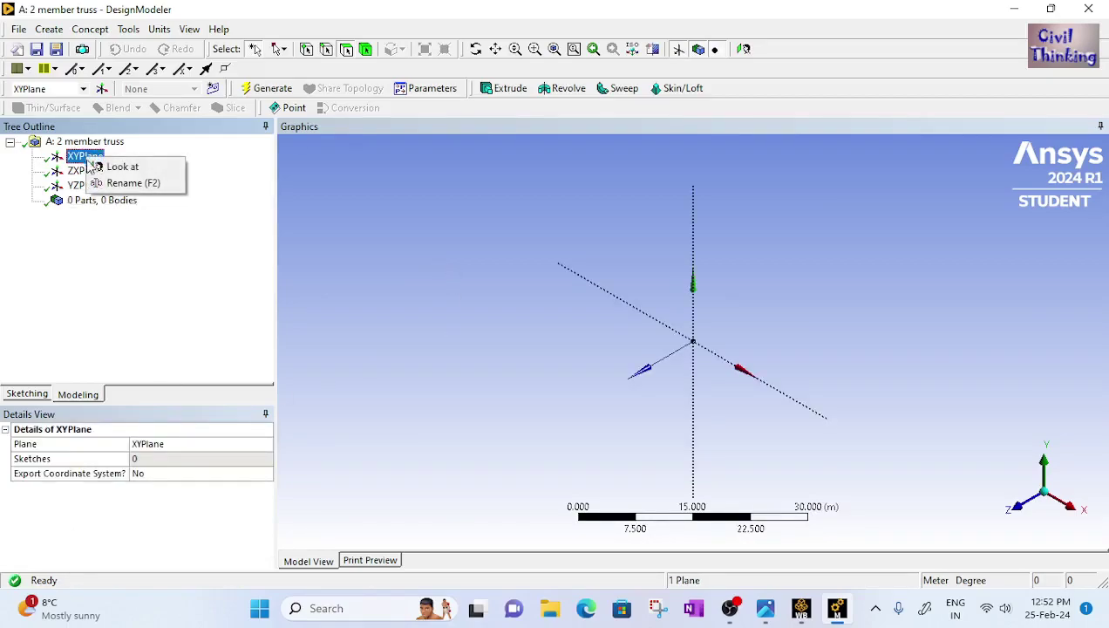
click(94, 167)
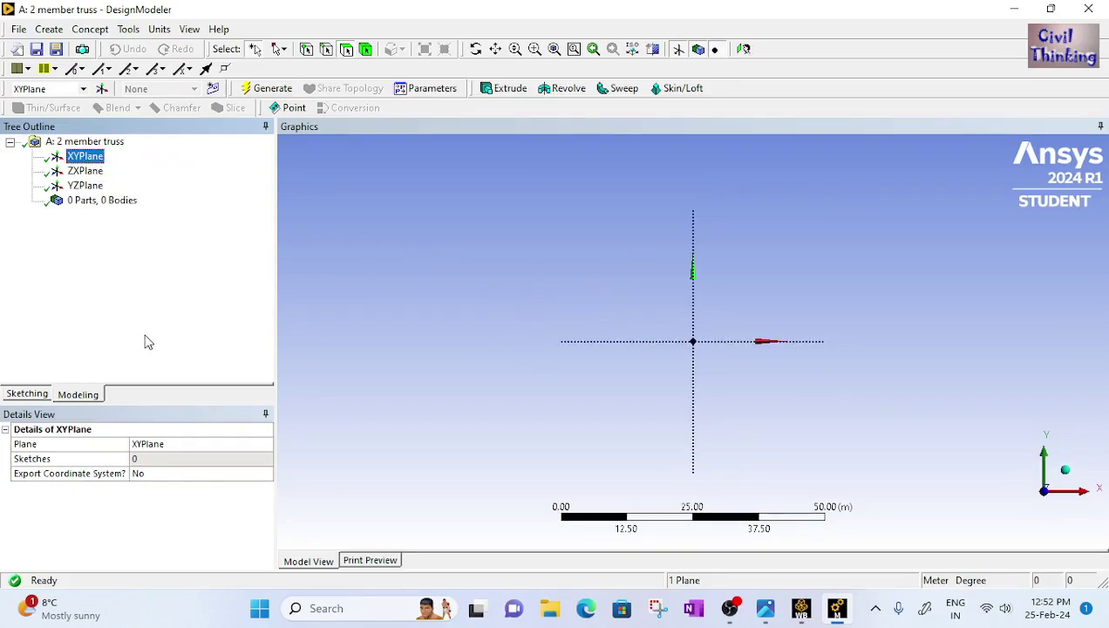
Step: Sketch a horizontal line about 19.3 m long on the XYPlane, from the origin along the positive X axis
click(27, 395)
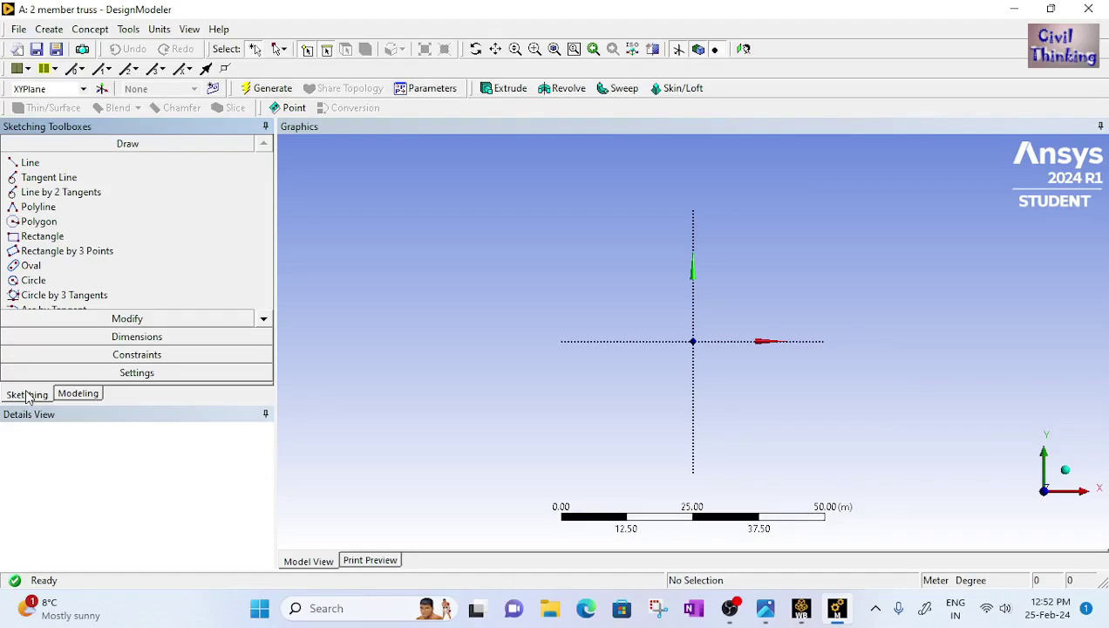
click(31, 163)
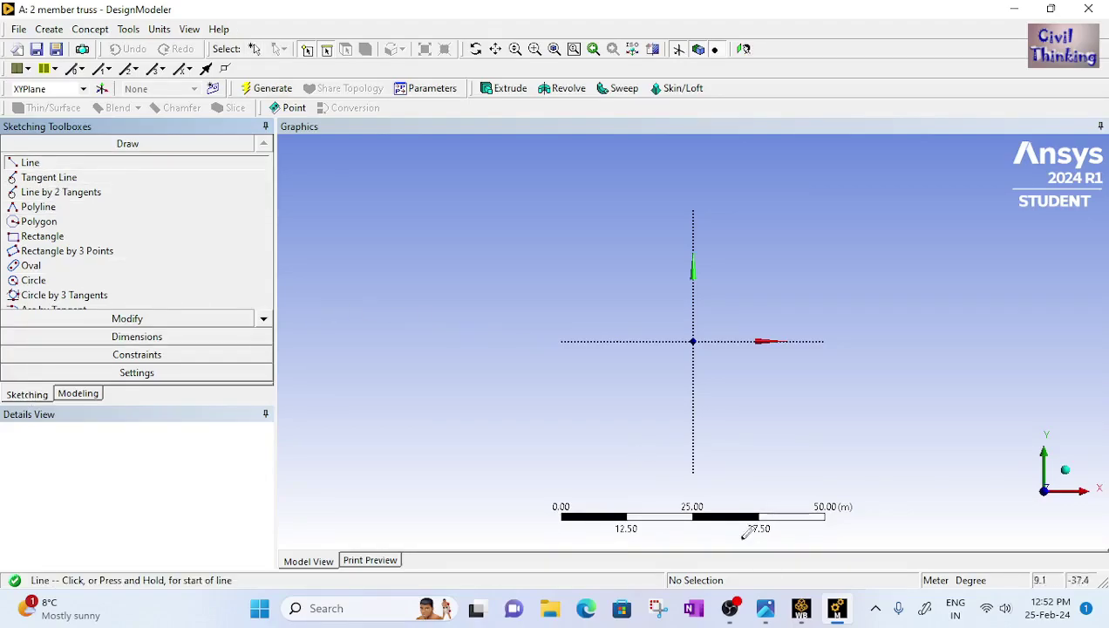
click(764, 608)
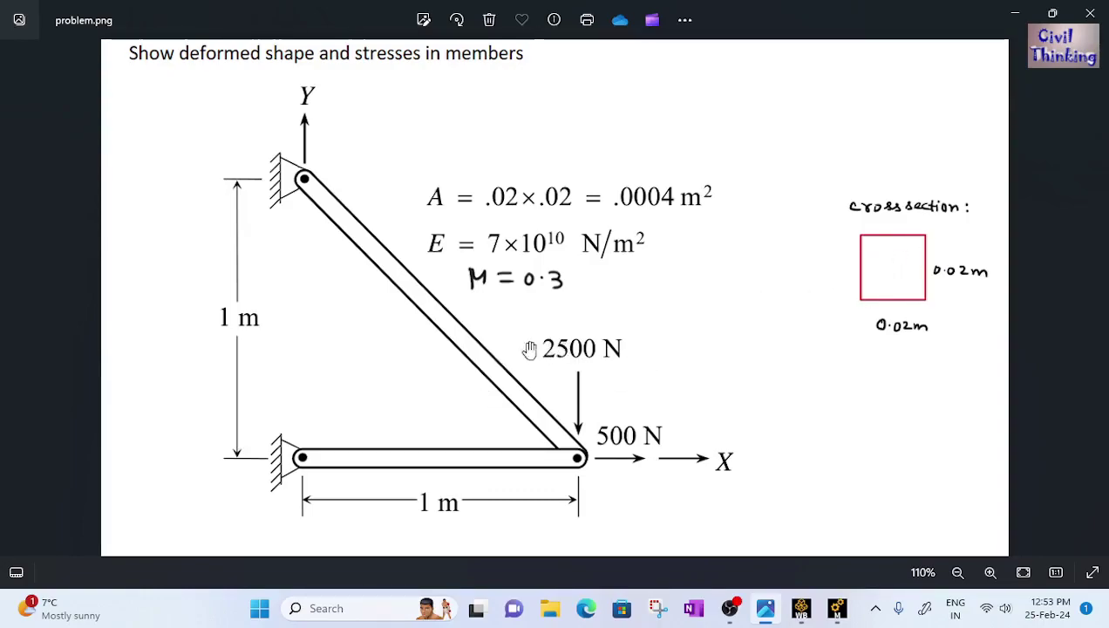
click(836, 608)
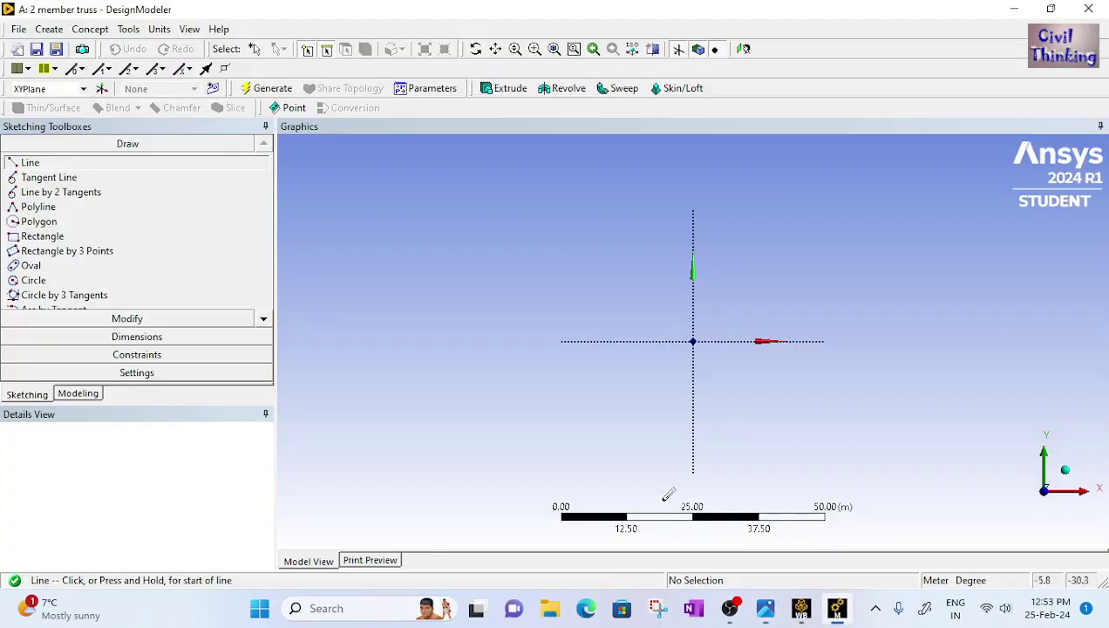
click(694, 341)
click(794, 341)
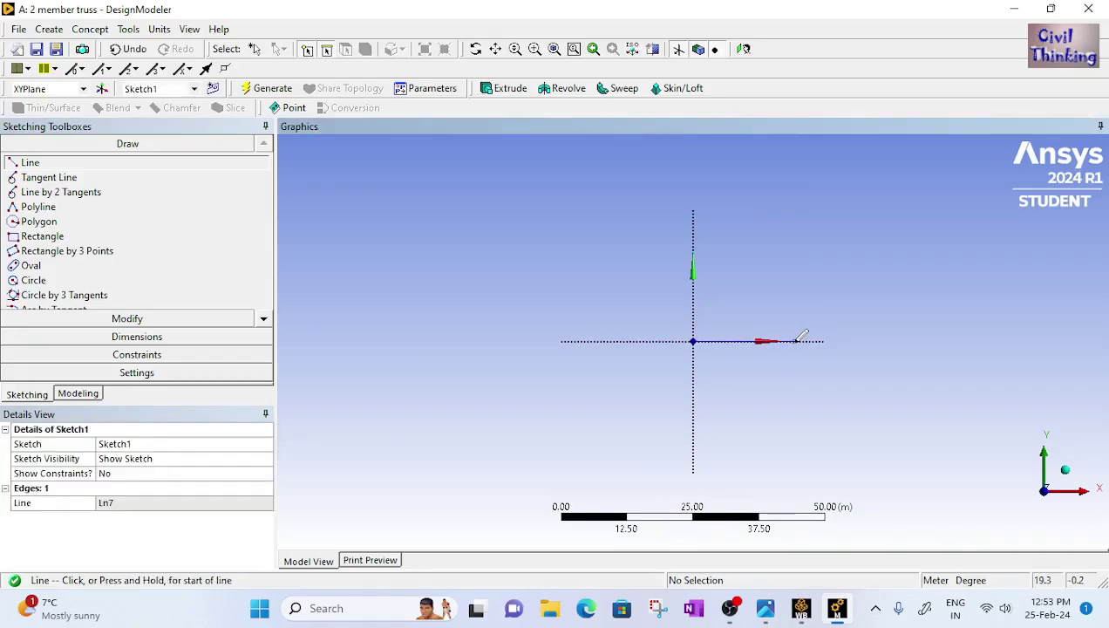
Step: Dimension the horizontal line's length and set it to 1 m
click(136, 337)
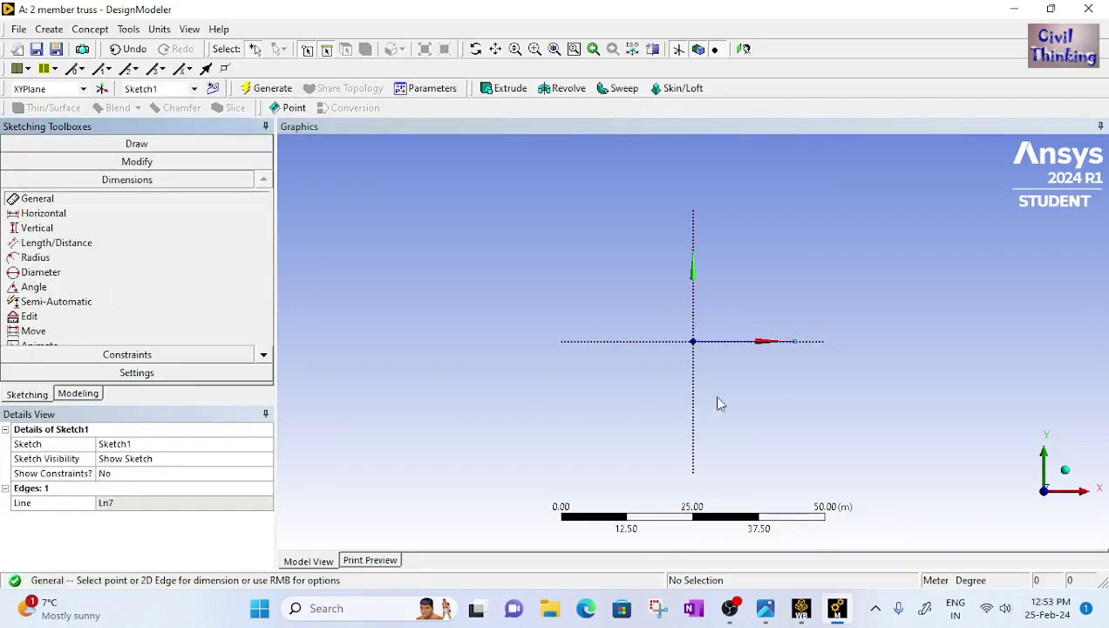
click(745, 348)
click(767, 384)
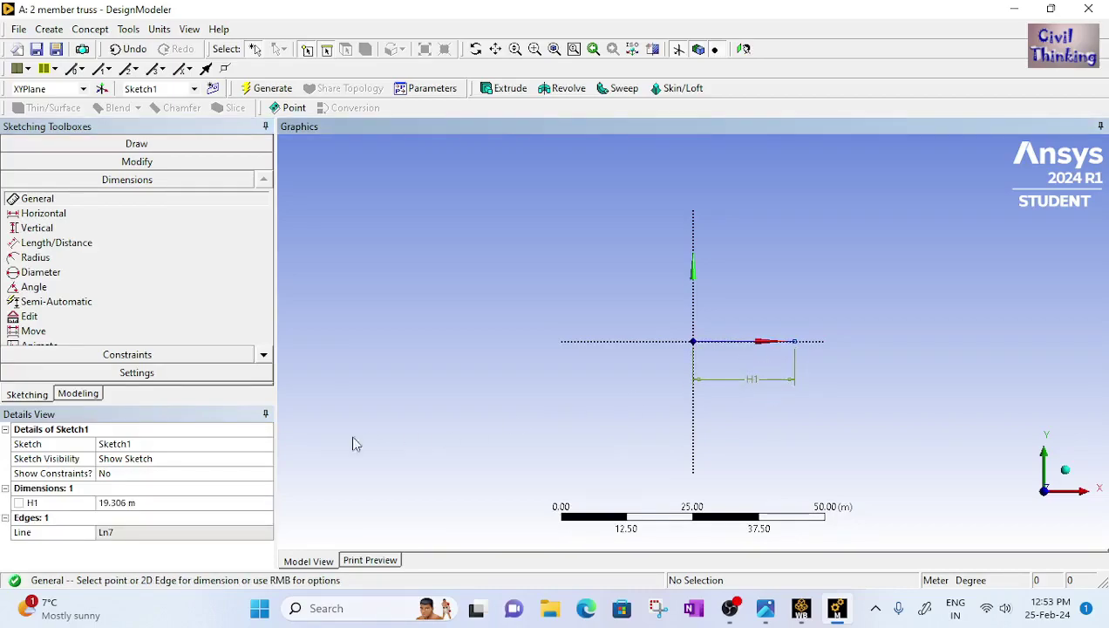
click(151, 503)
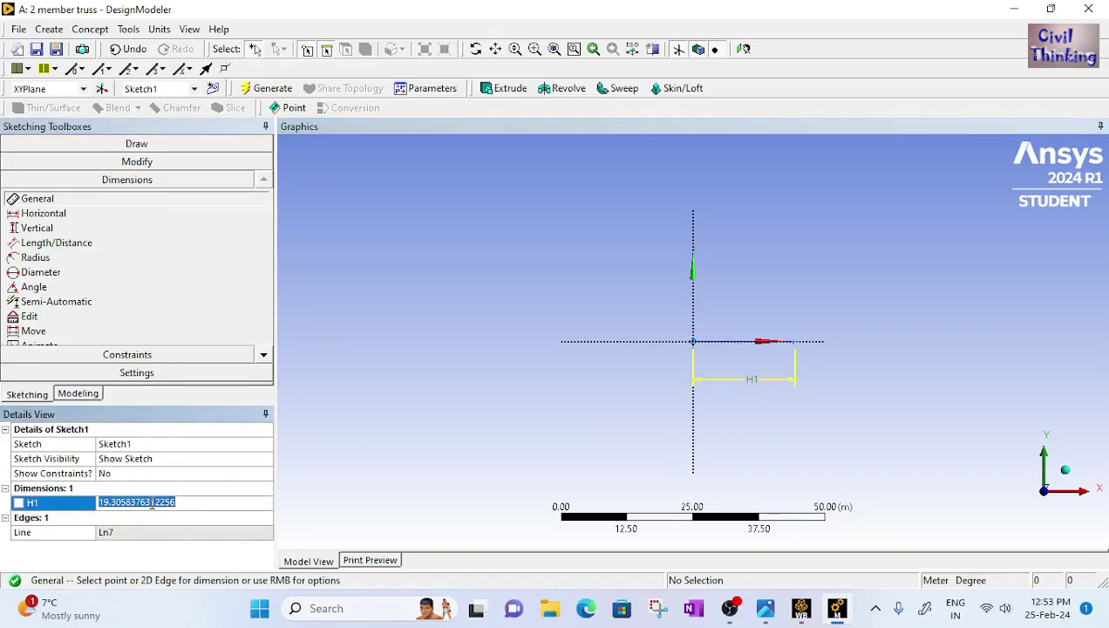
text(1)
key(Return)
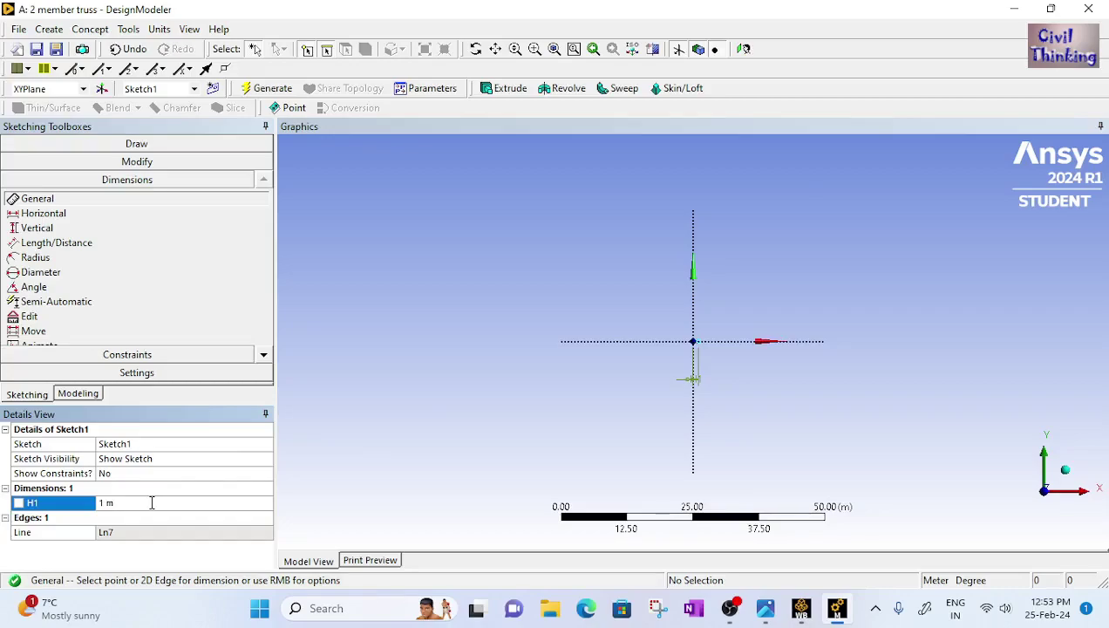
scroll(697, 414, up, 5)
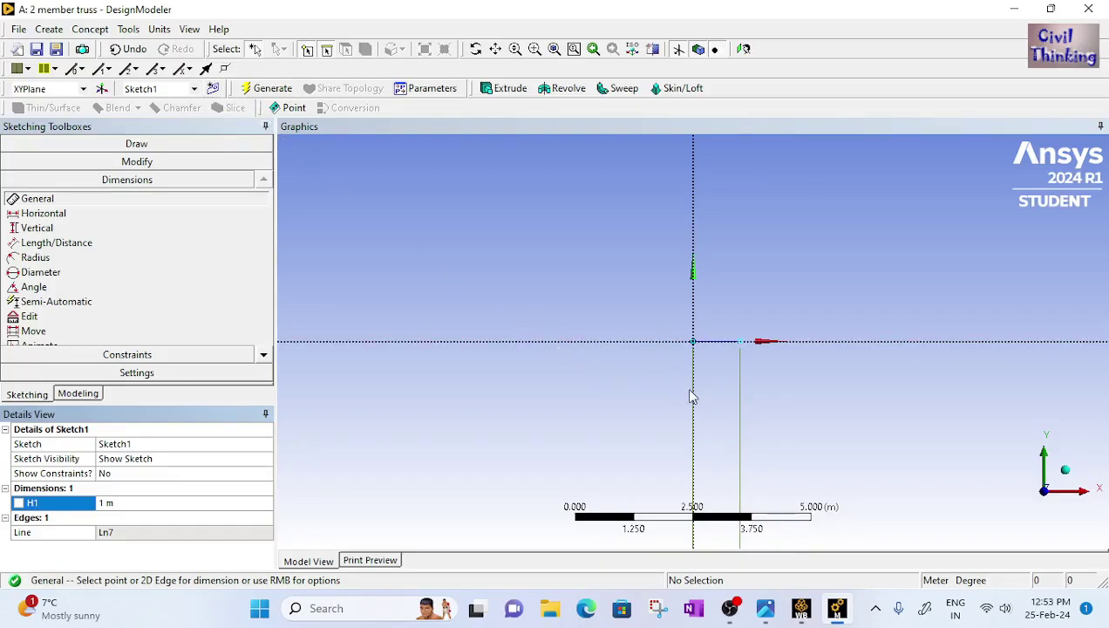
scroll(703, 384, up, 1)
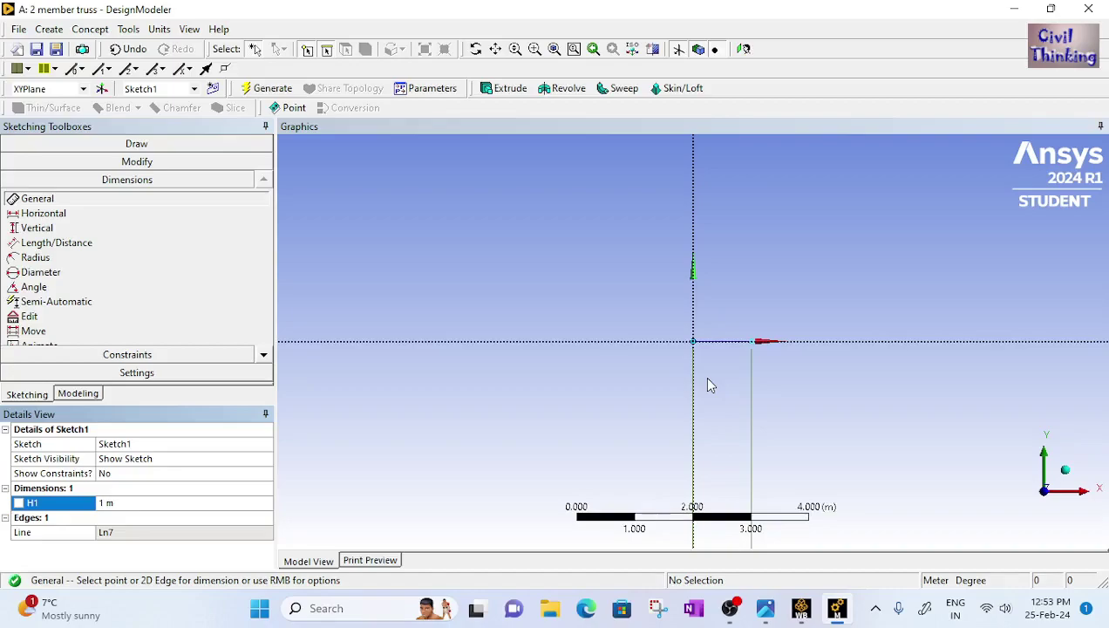
Step: Sketch a vertical line about 1.16 m long from the origin along the positive Y axis
scroll(709, 382, up, 3)
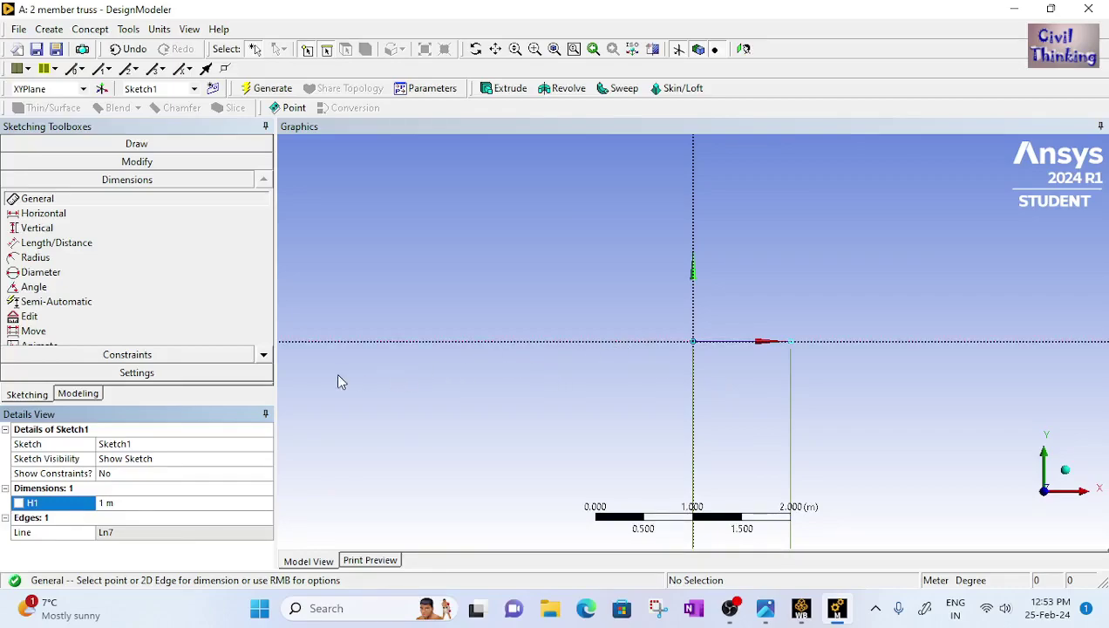
click(110, 147)
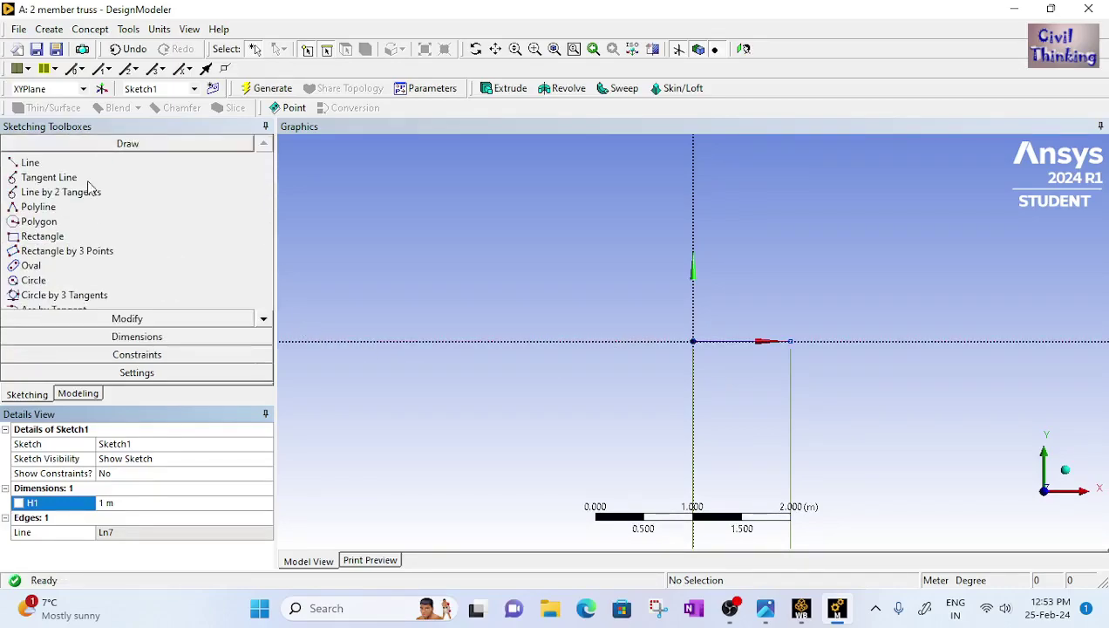
click(30, 163)
click(694, 341)
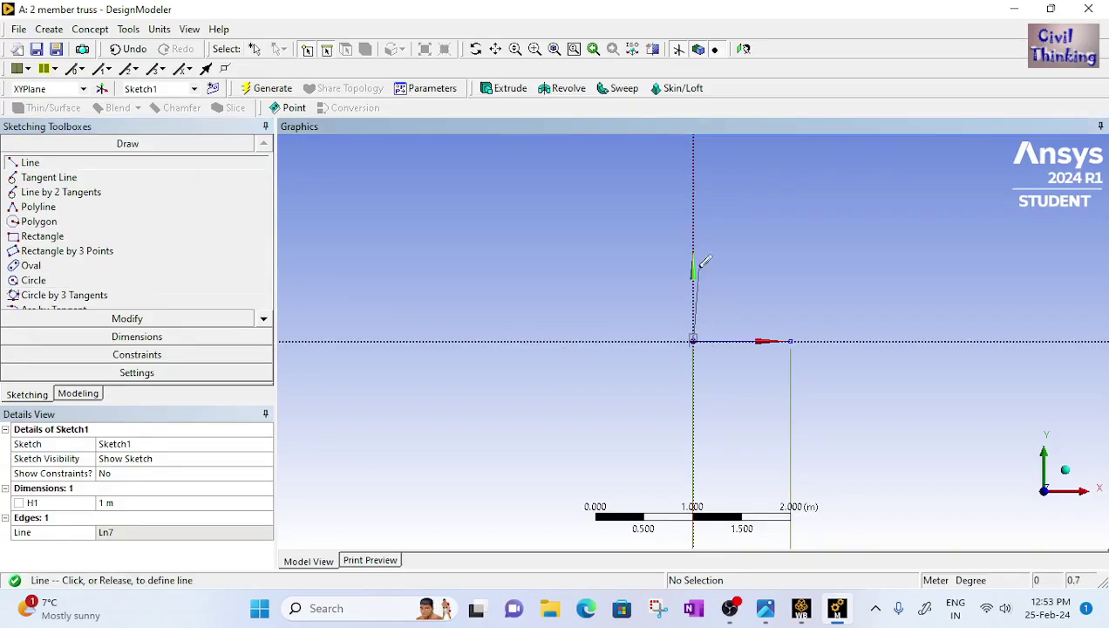
click(693, 226)
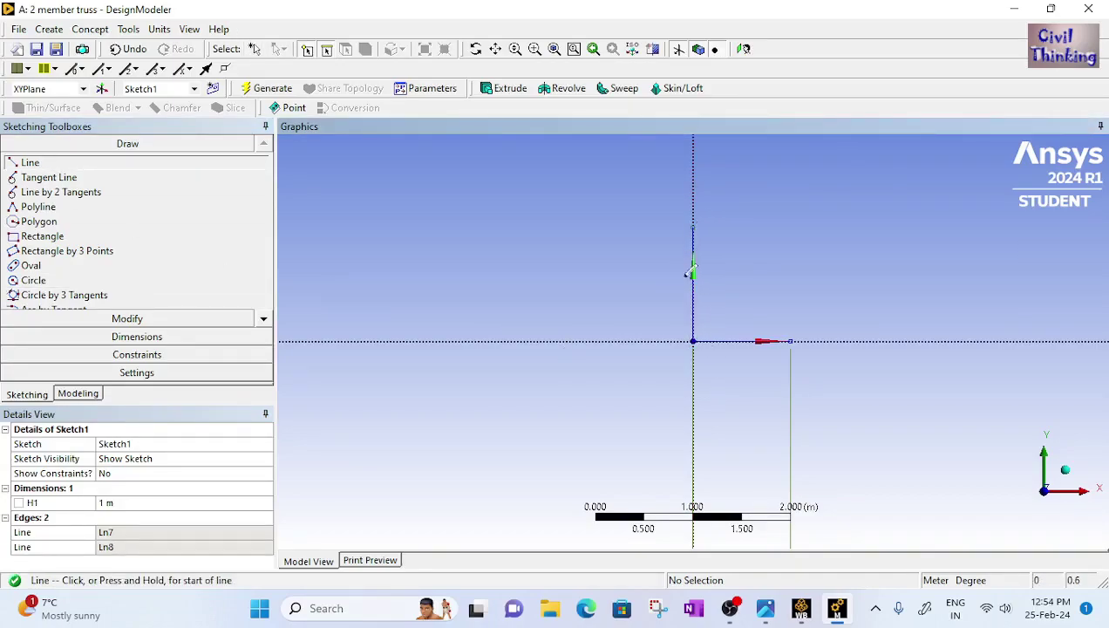
Step: Dimension the vertical line's length and set it to 1 m
click(137, 338)
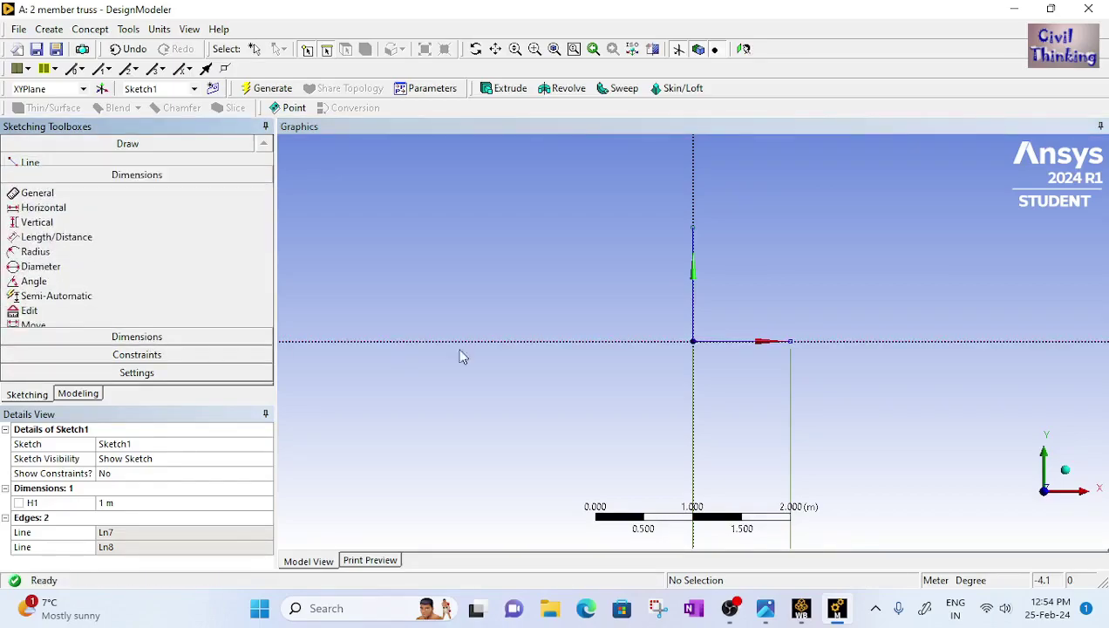
click(694, 295)
click(659, 296)
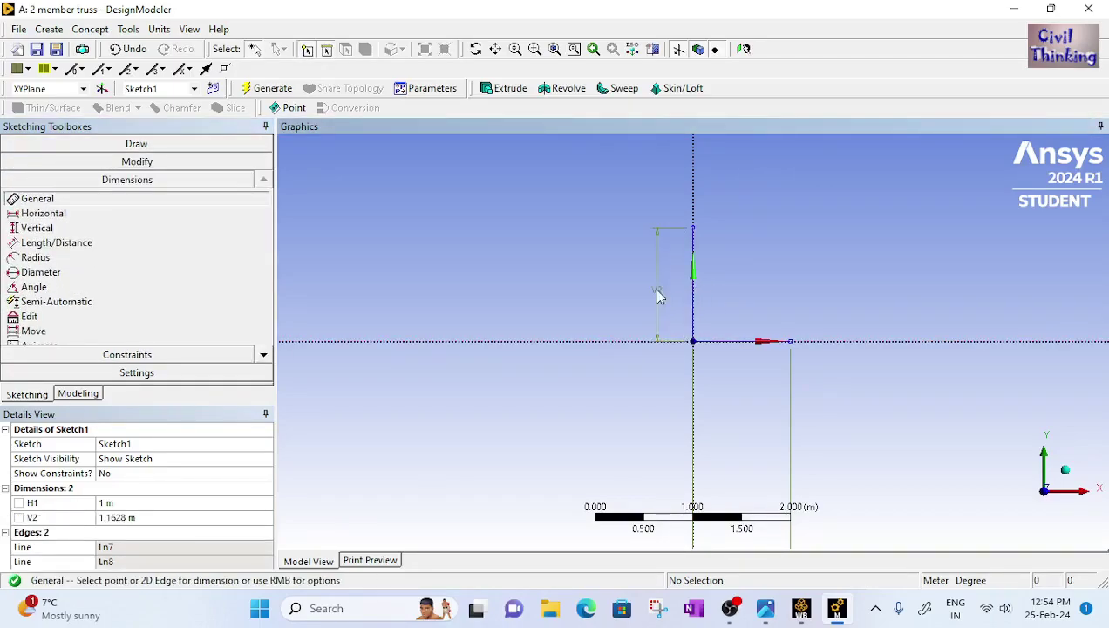
click(122, 518)
text(1)
key(Return)
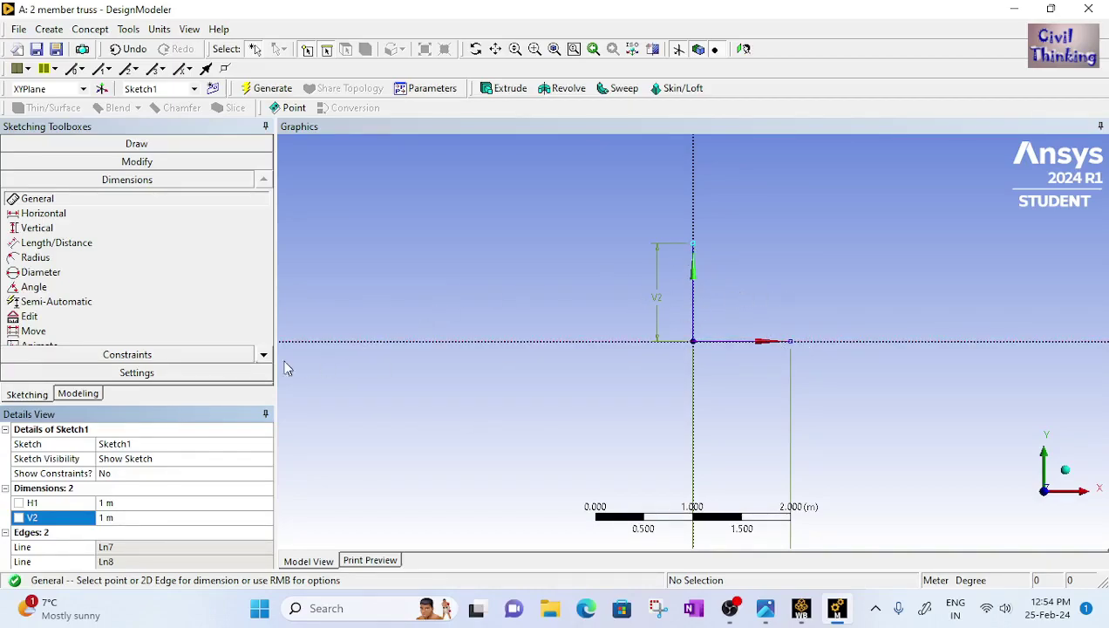
Step: Draw a diagonal line from the free end of the horizontal line to the upper end of the vertical line
click(136, 143)
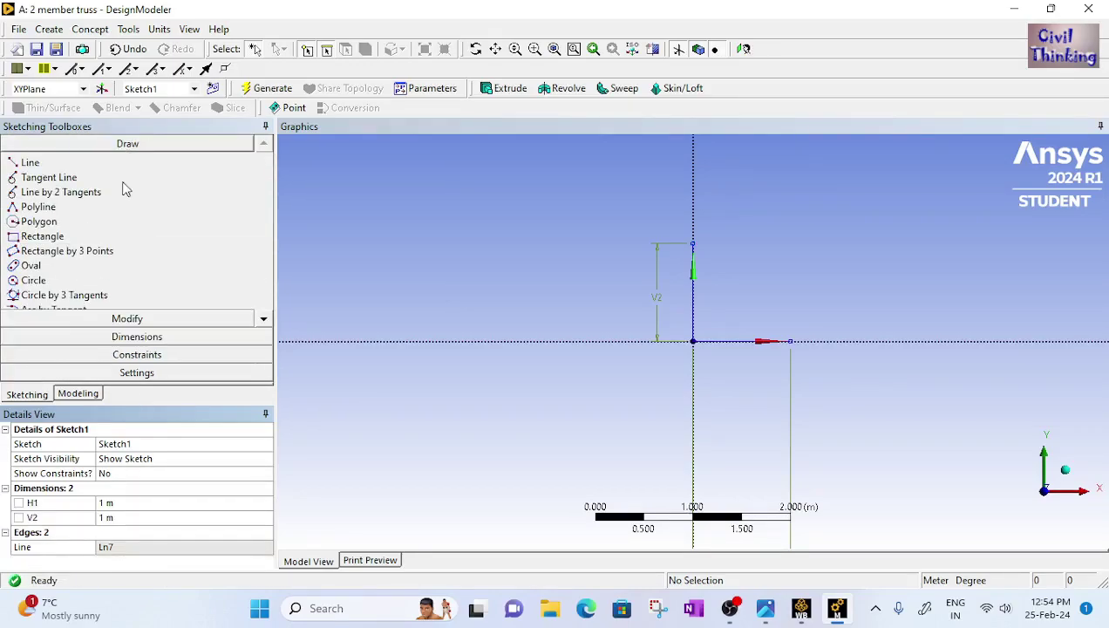
click(26, 162)
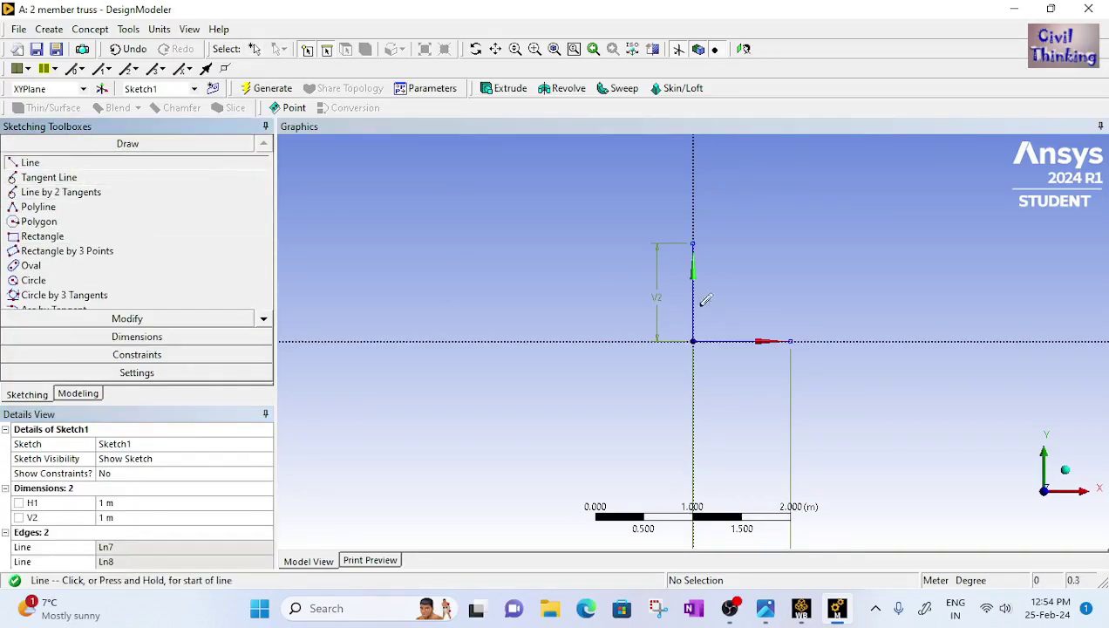
click(791, 340)
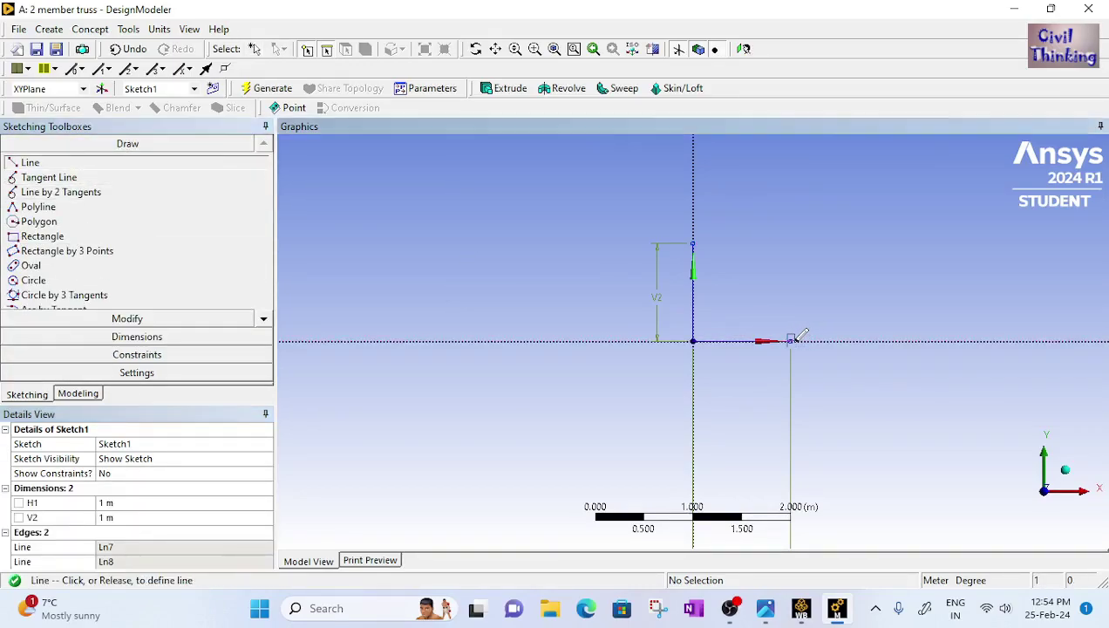
click(693, 243)
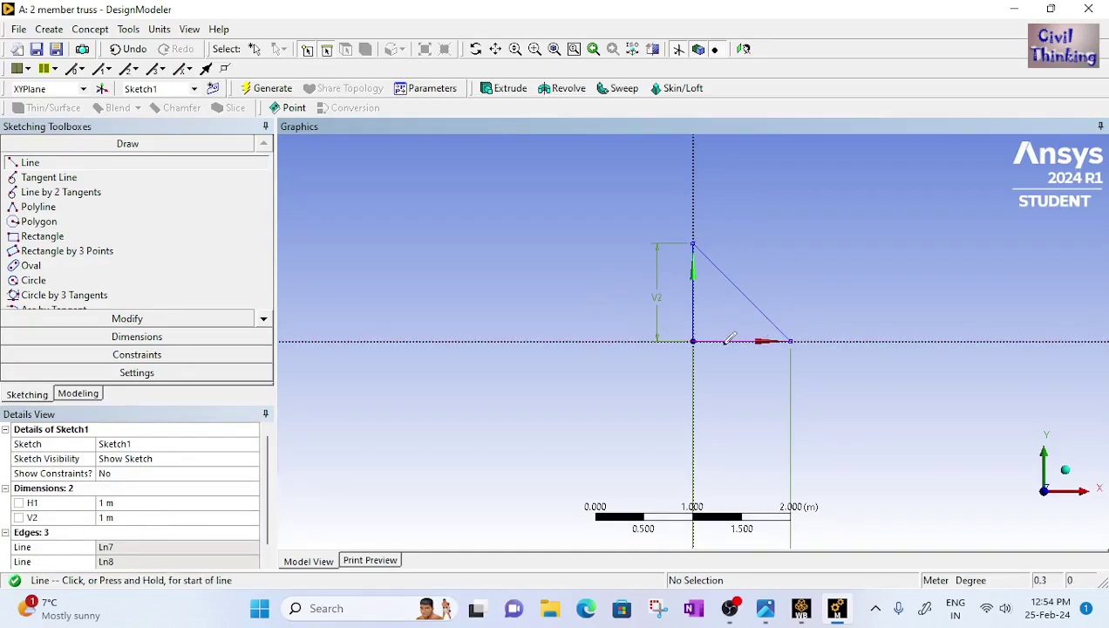
Step: Delete the vertical construction line from the sketch, keeping only the horizontal and diagonal members
click(29, 398)
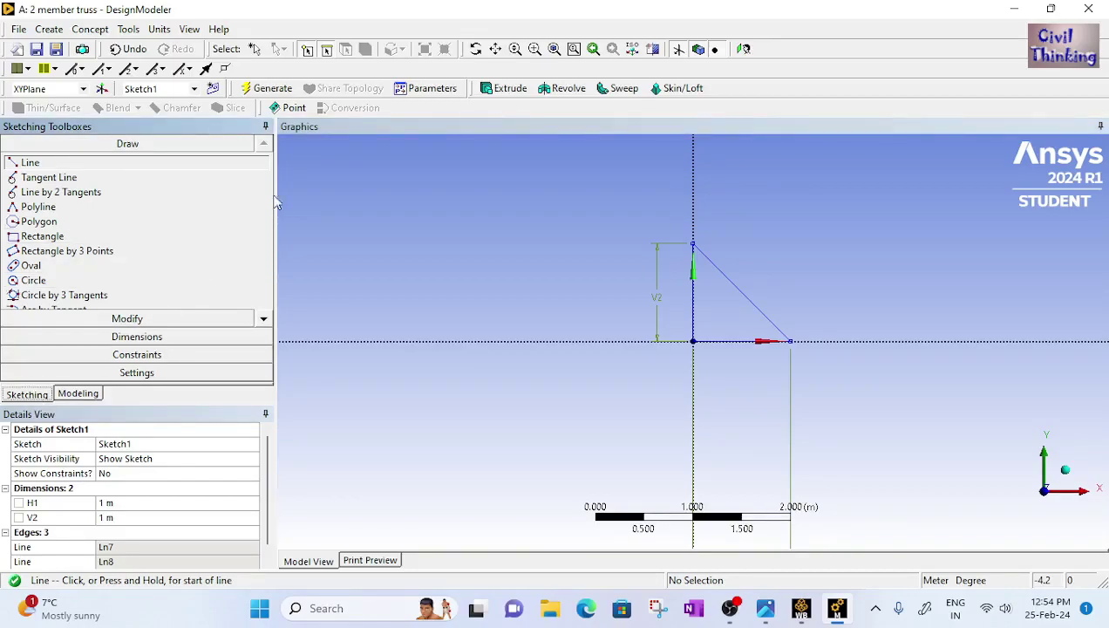
click(325, 50)
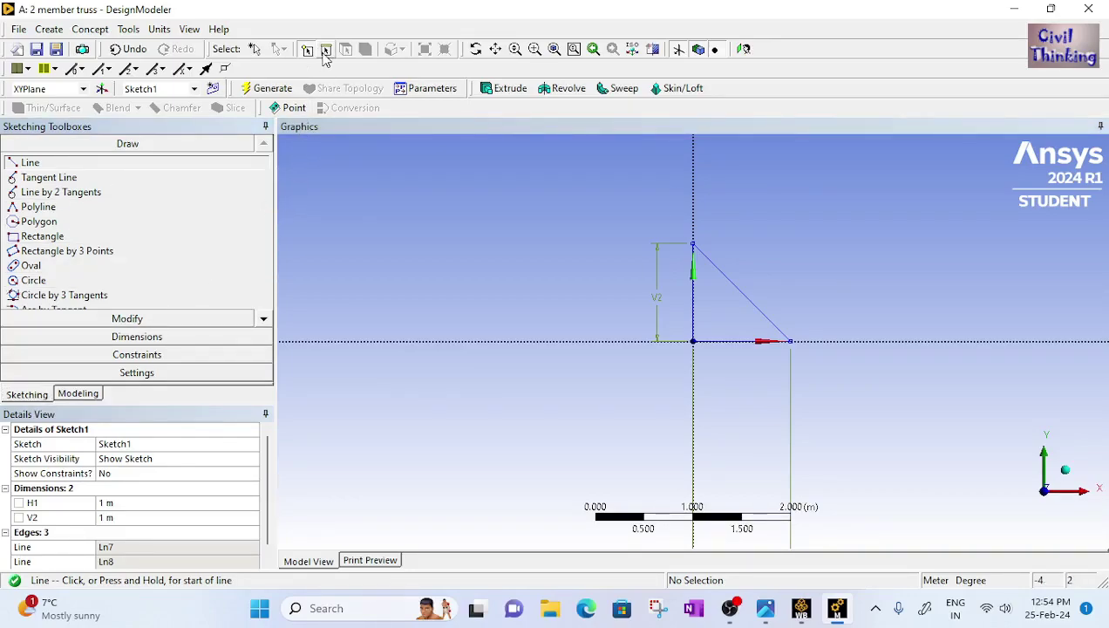
click(255, 50)
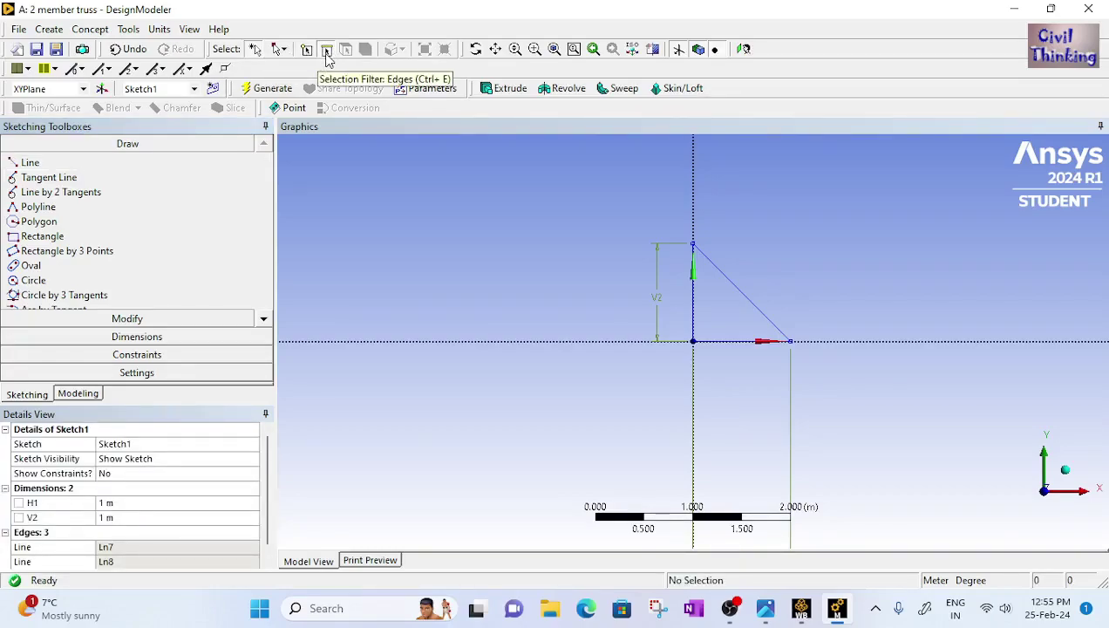
click(695, 308)
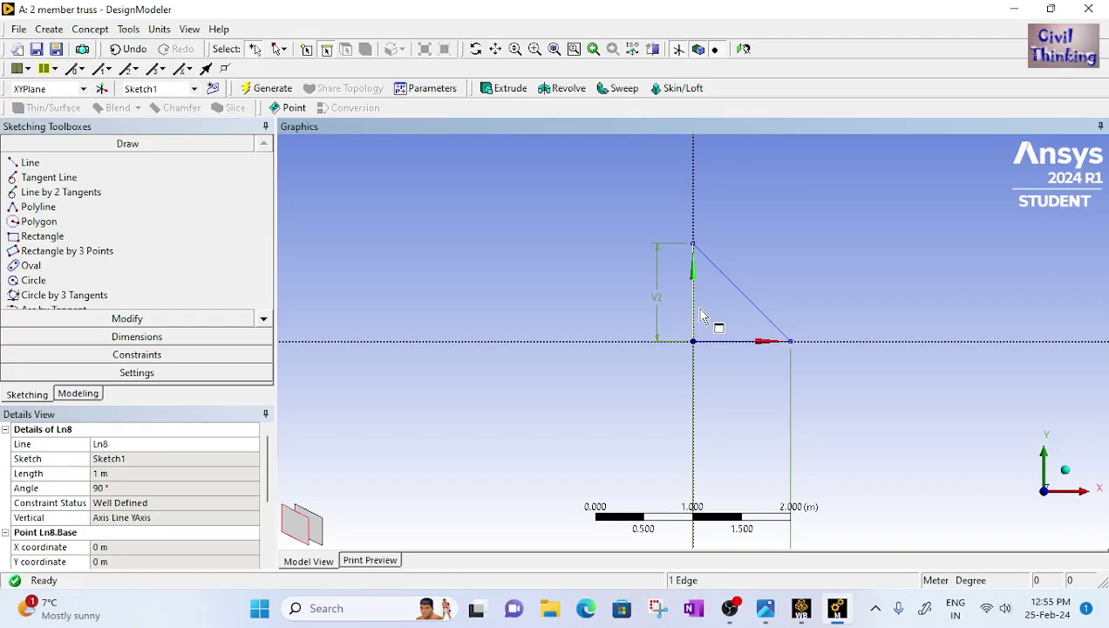
key(Delete)
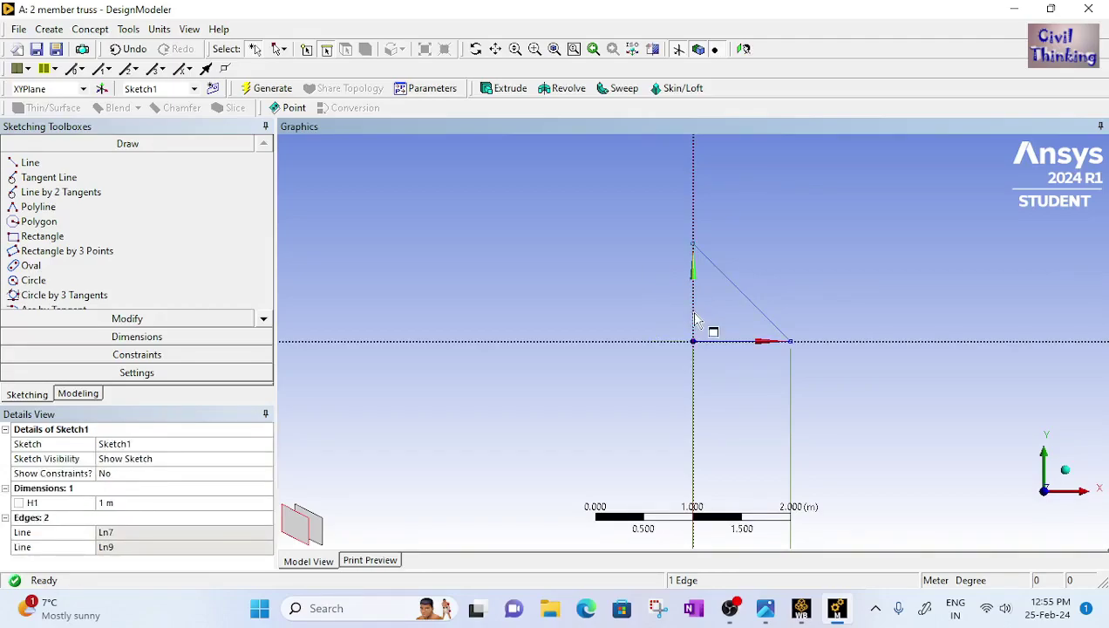
Step: Create a line body with Lines From Sketches, using Sketch1 as the base object, and generate it
click(60, 397)
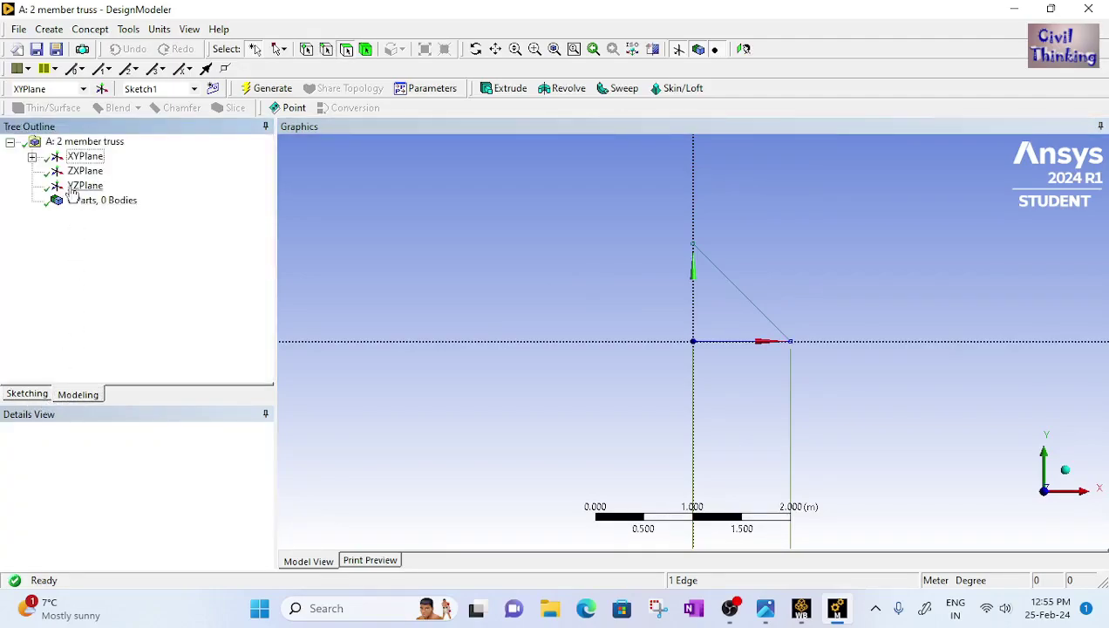
click(32, 157)
click(106, 171)
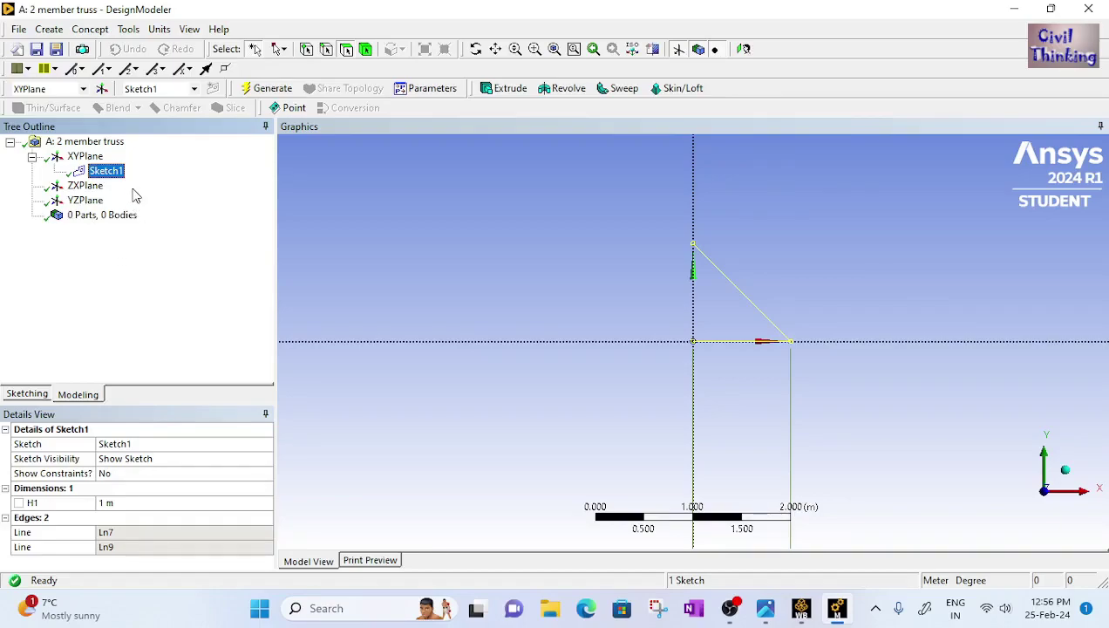
click(91, 28)
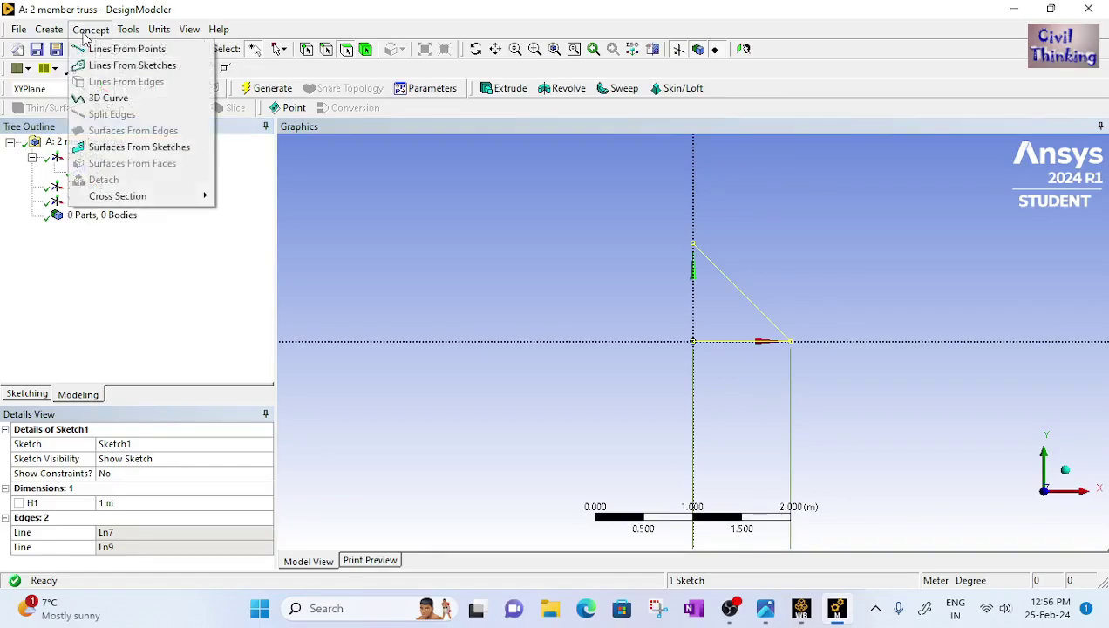
click(144, 67)
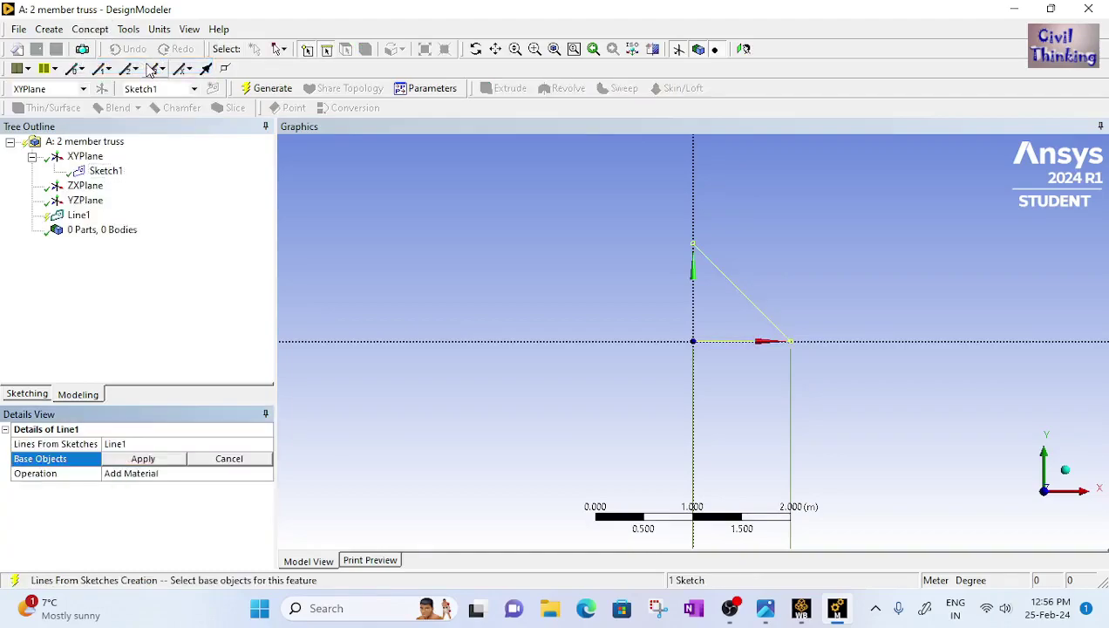
click(139, 459)
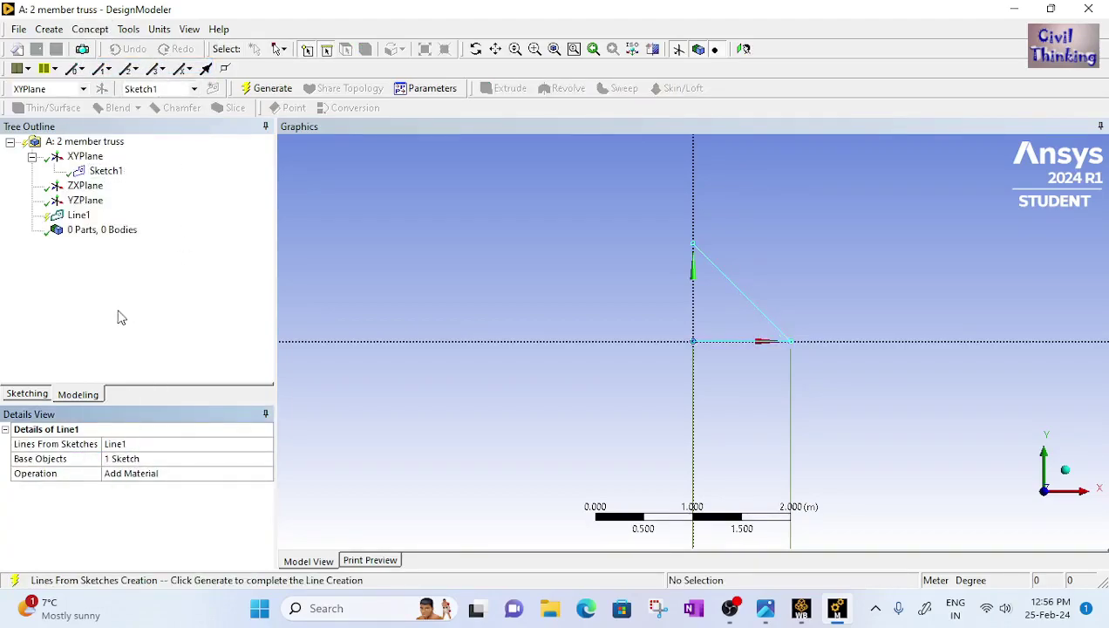
click(75, 216)
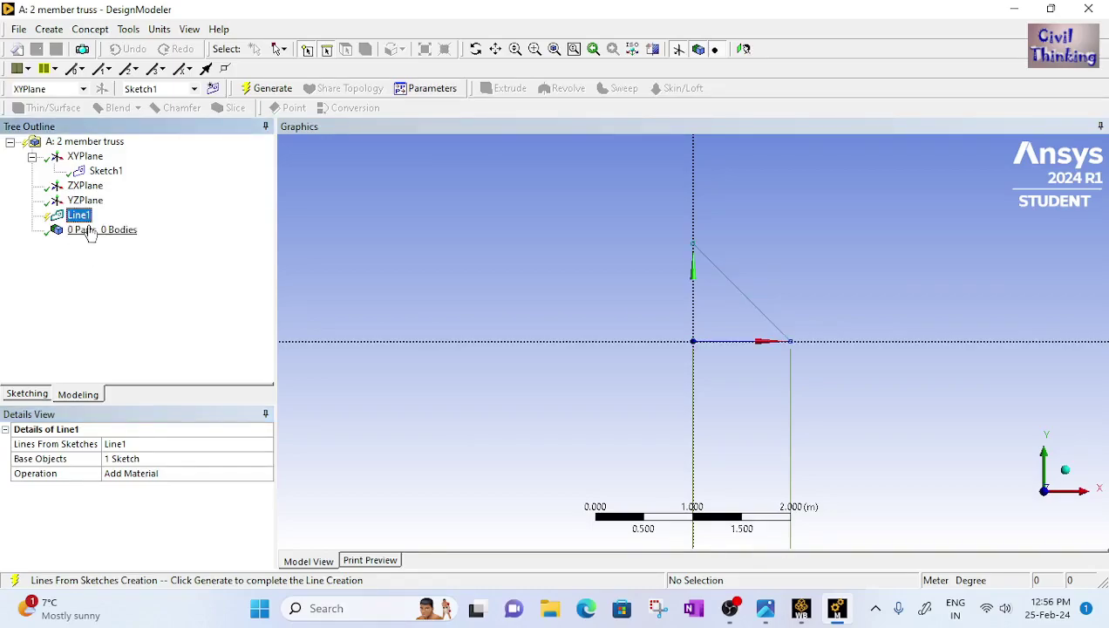
click(268, 89)
Step: Select the new line body in the model tree and add a rectangular cross section to the model
click(32, 230)
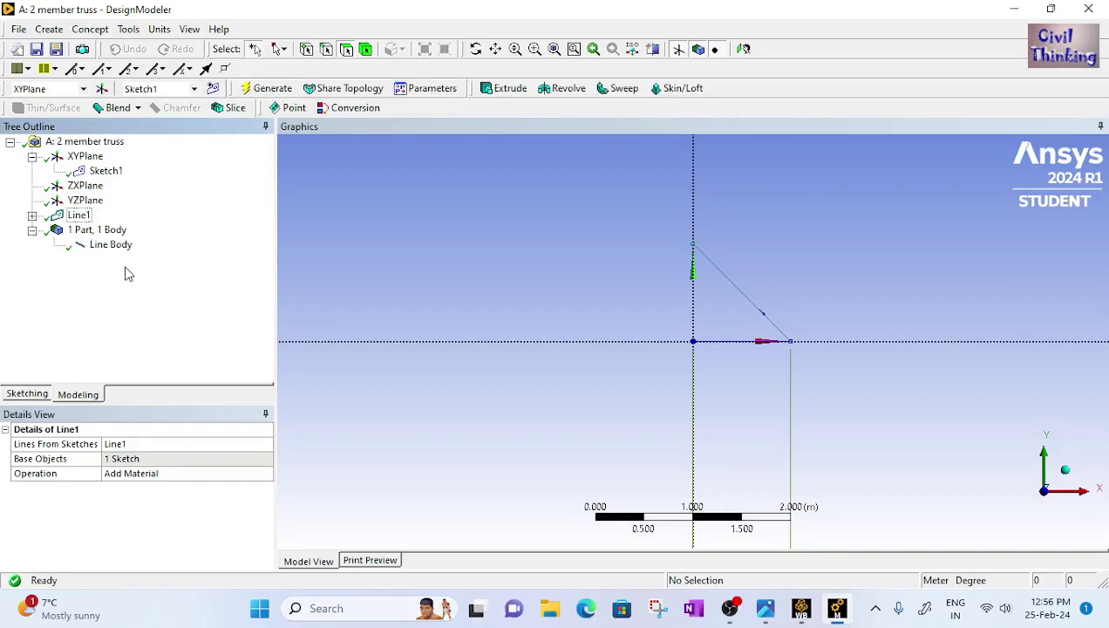
click(111, 245)
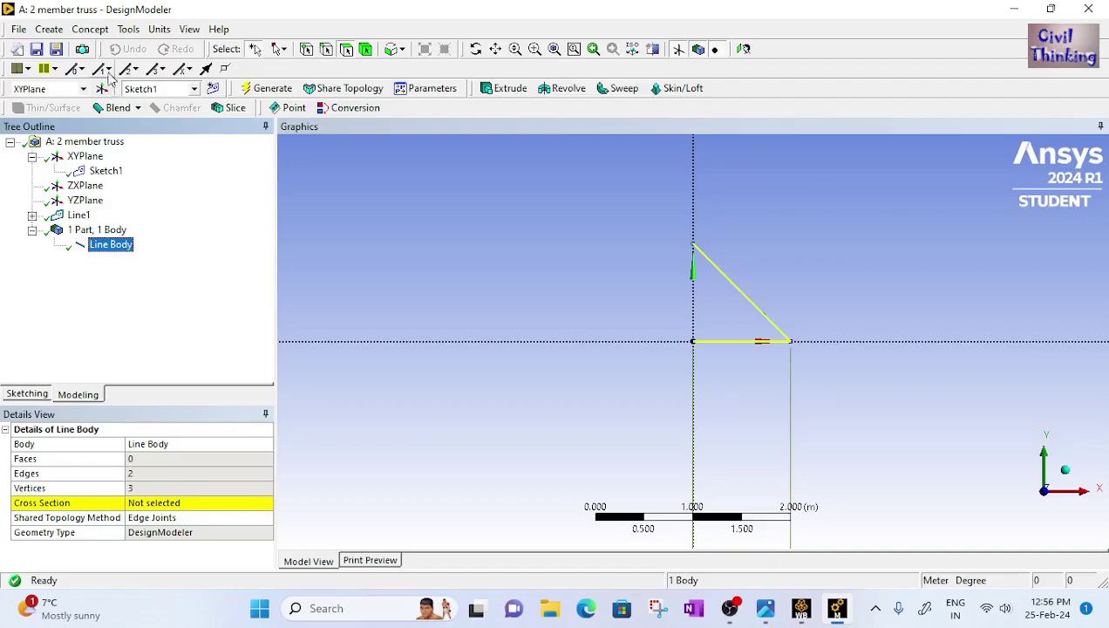
click(91, 28)
mouse_move(124, 195)
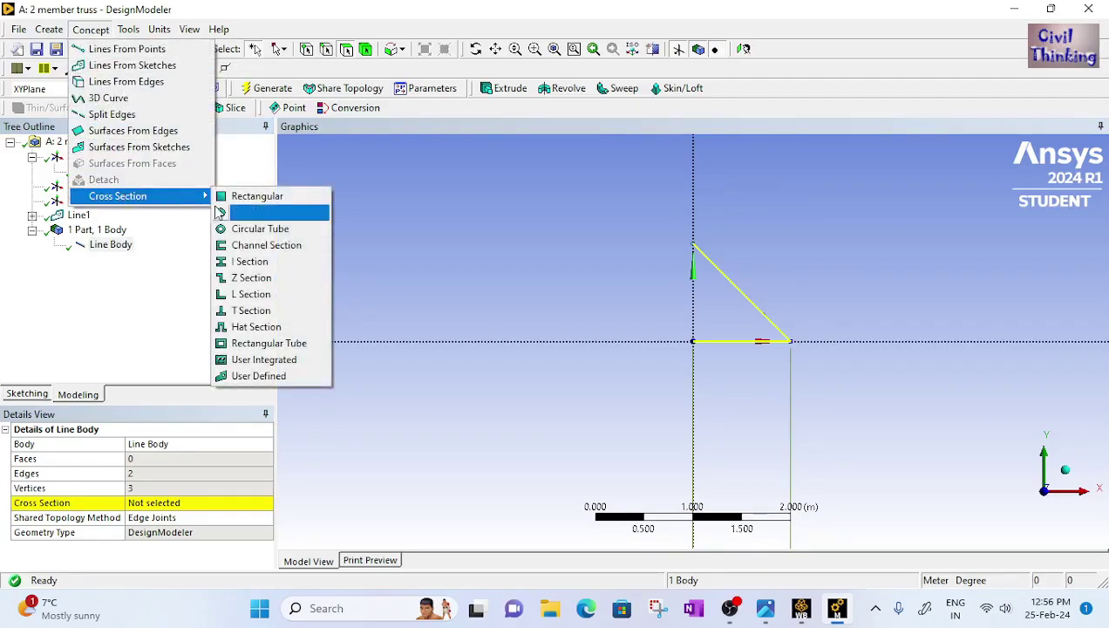
click(250, 196)
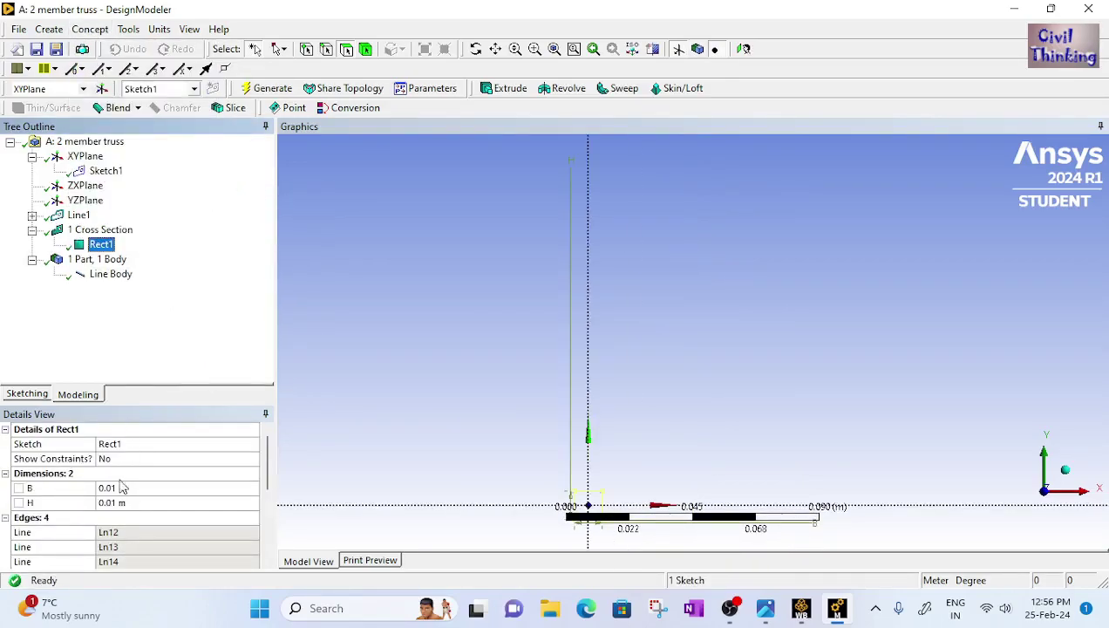
Step: Set the rectangular cross section's B and H dimensions to 0.02 m each, following the section given in problem.png
click(118, 487)
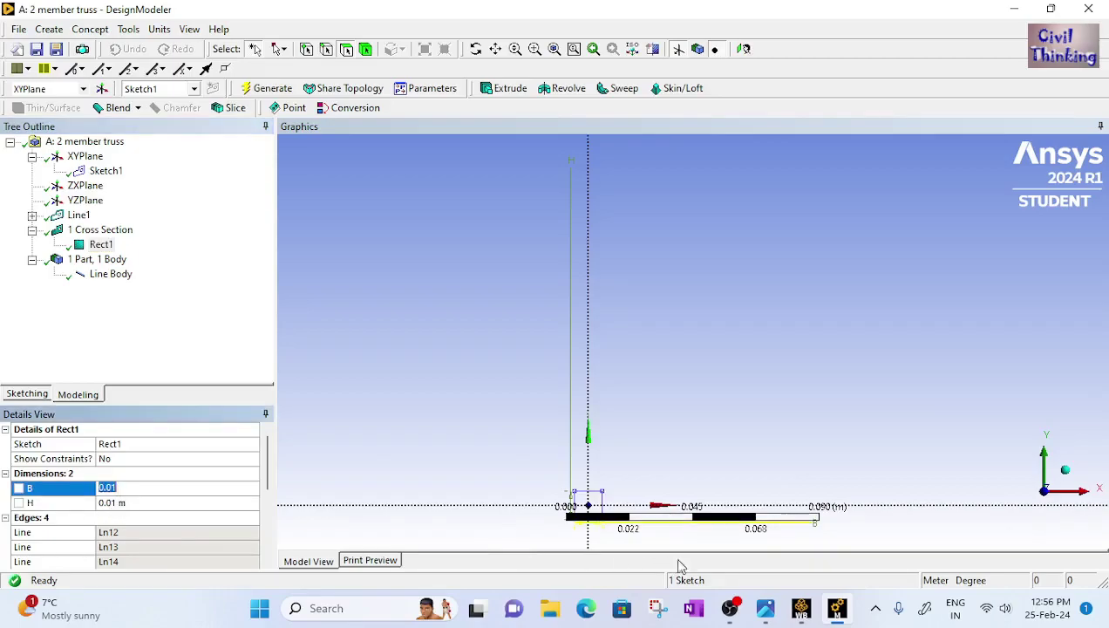
click(765, 608)
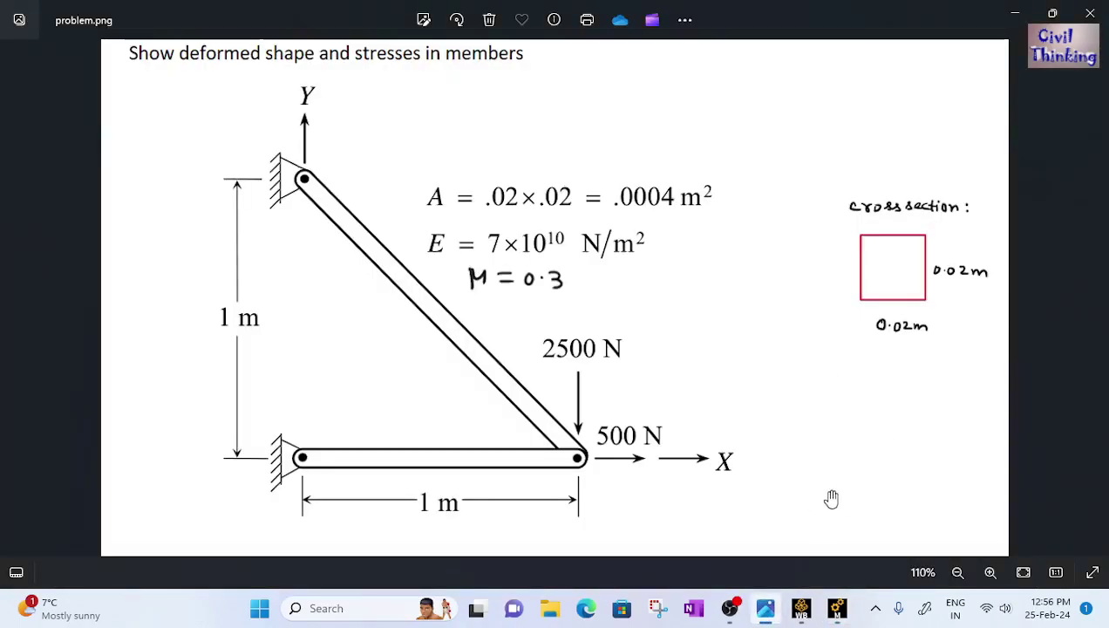
click(837, 608)
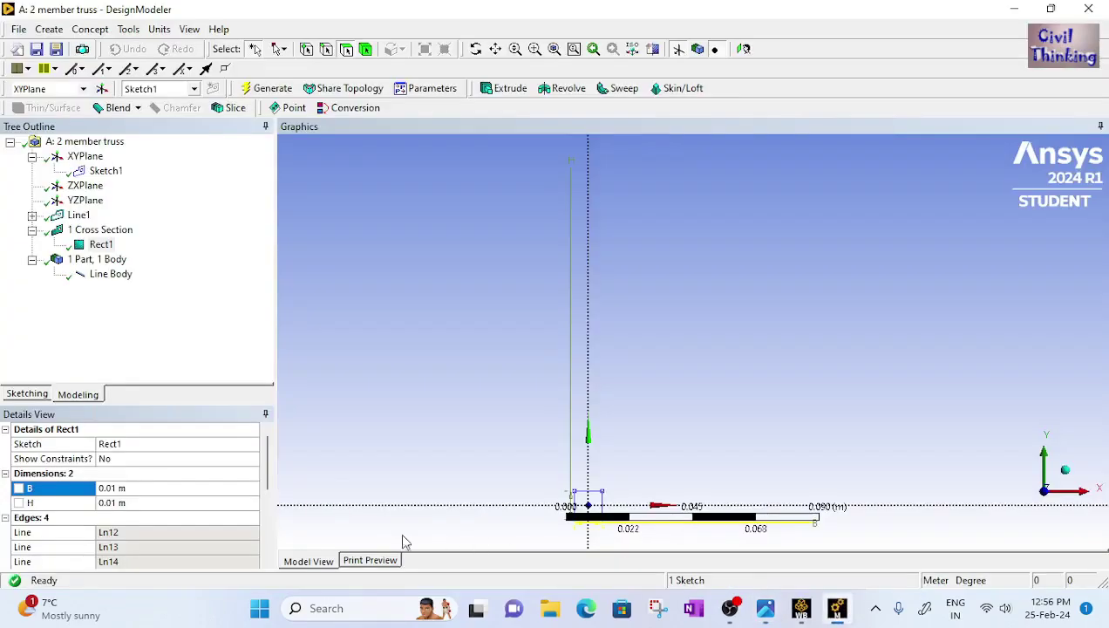
click(121, 490)
text(0.)
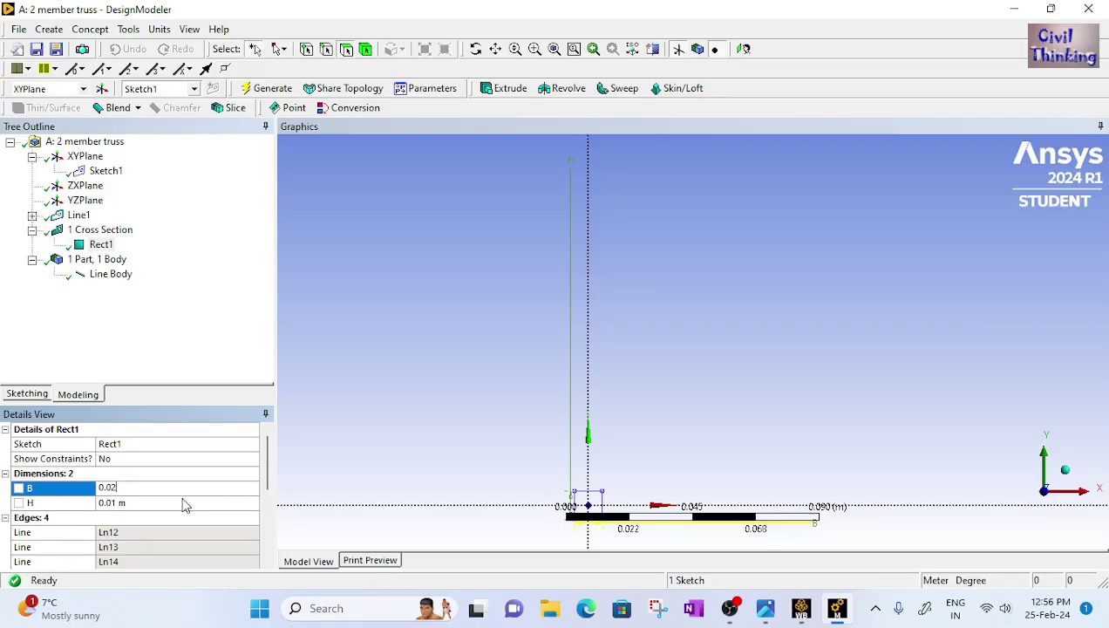
key(Return)
click(123, 504)
text(0)
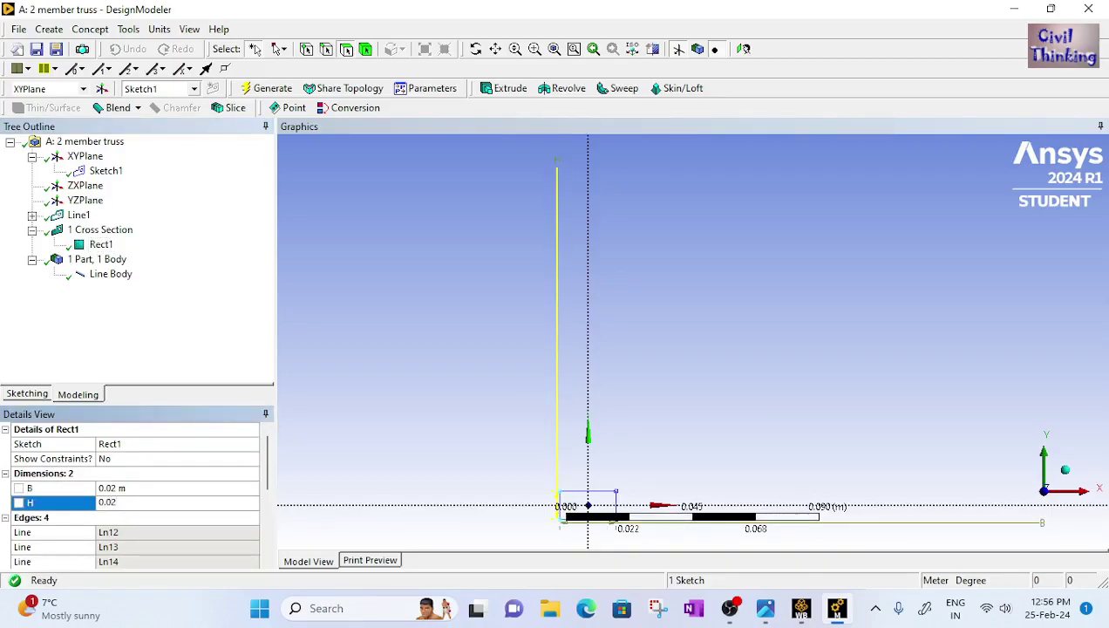
key(Return)
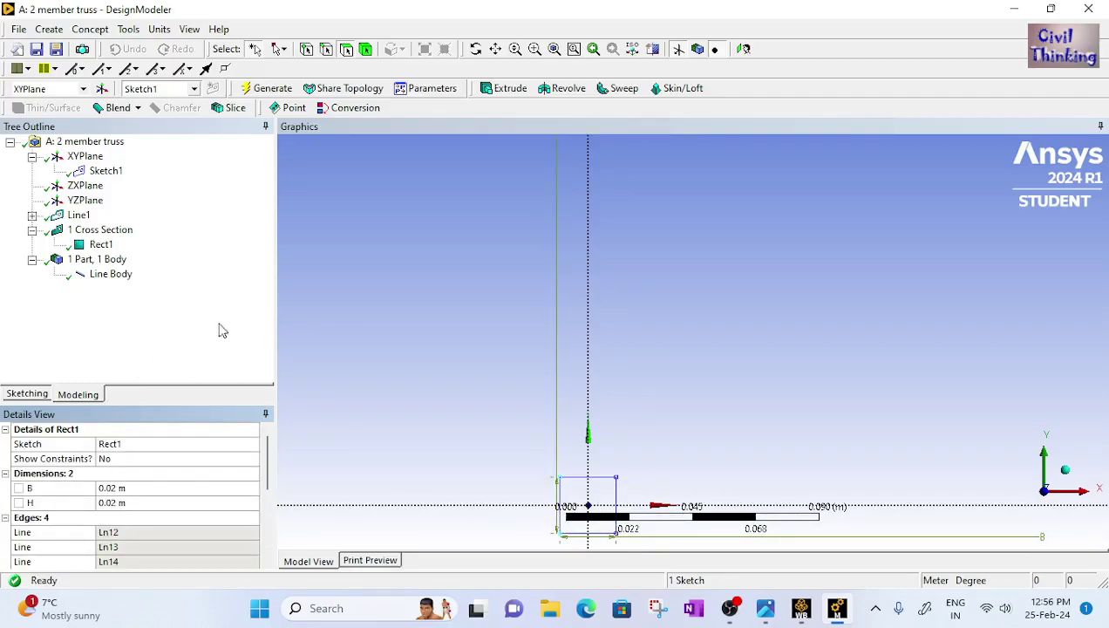
Step: Assign the Rect1 cross section to the line body
click(110, 275)
click(199, 503)
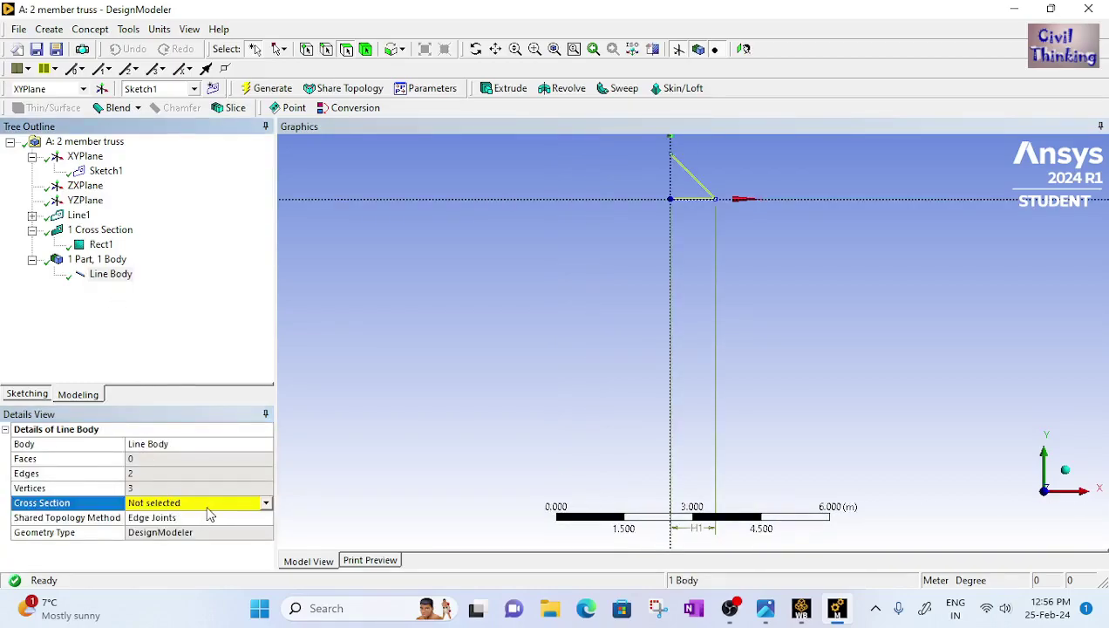
click(265, 503)
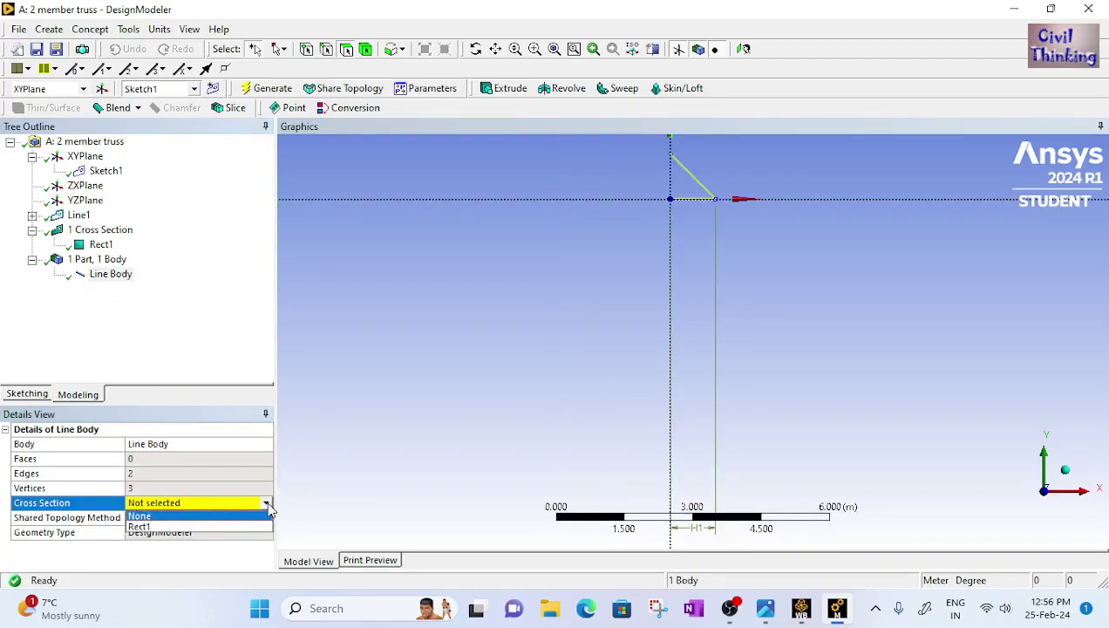
click(193, 529)
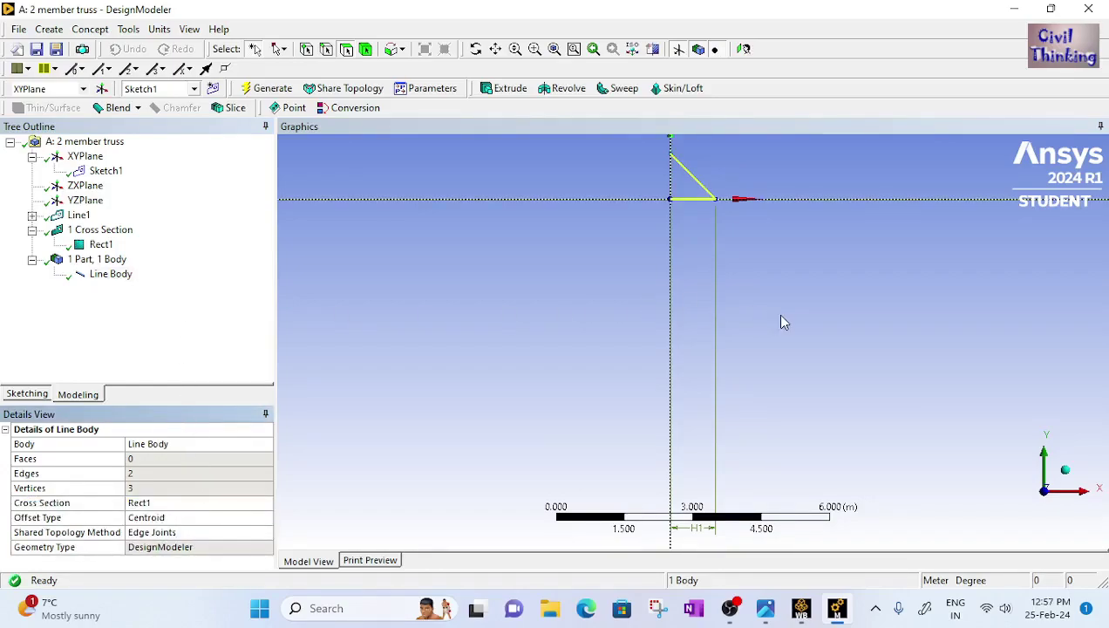
Step: Close DesignModeler, return to the Workbench project and open the static structural system's Model in Mechanical
scroll(768, 312, down, 2)
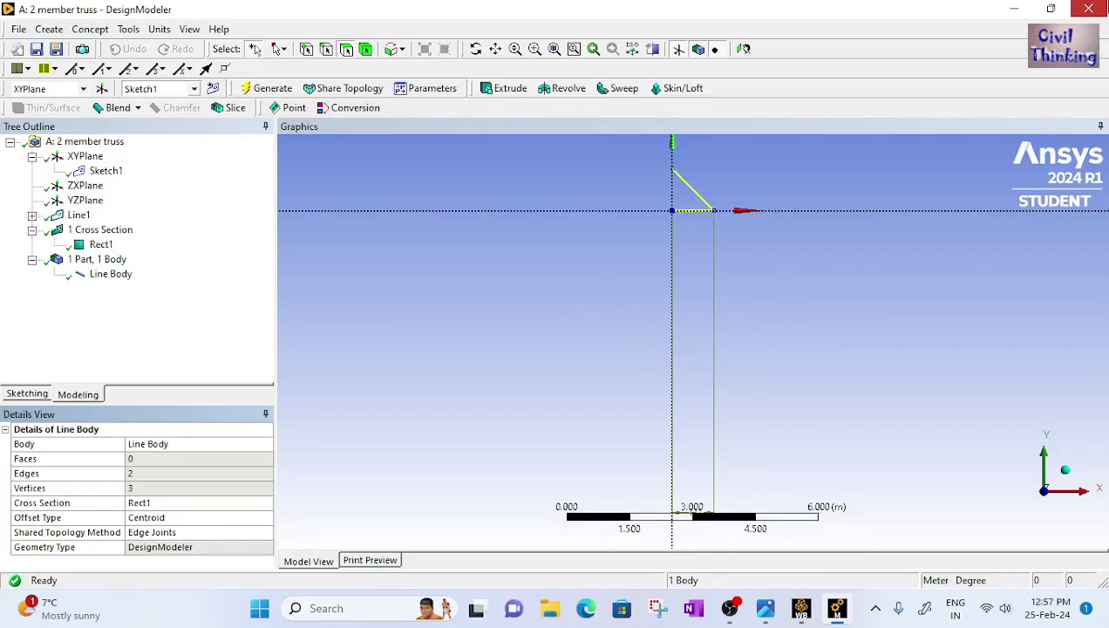
click(1088, 9)
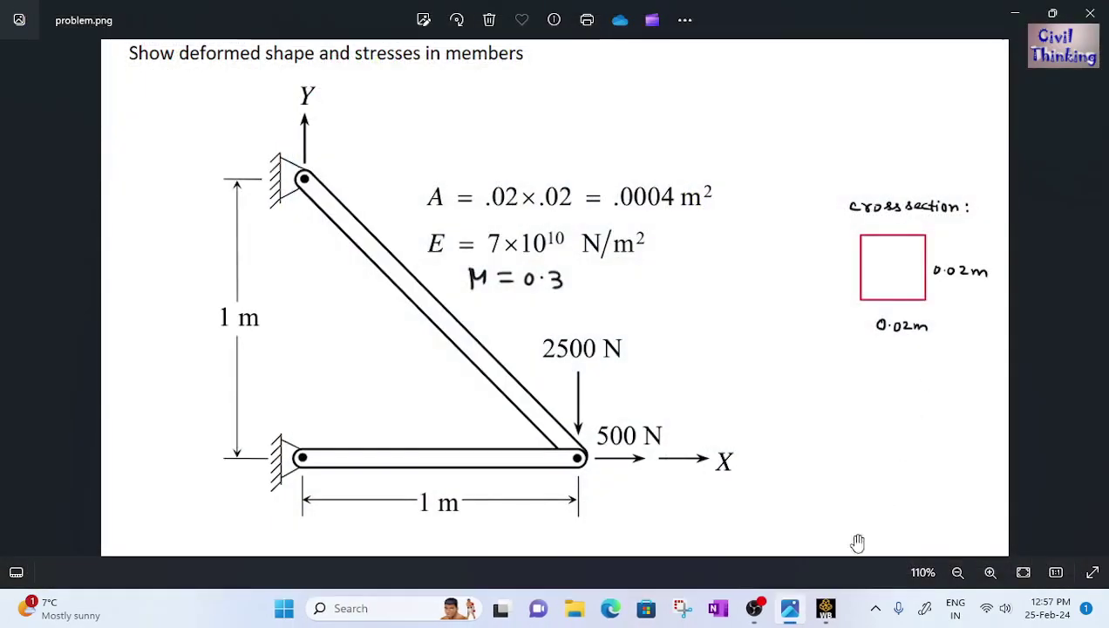
click(825, 608)
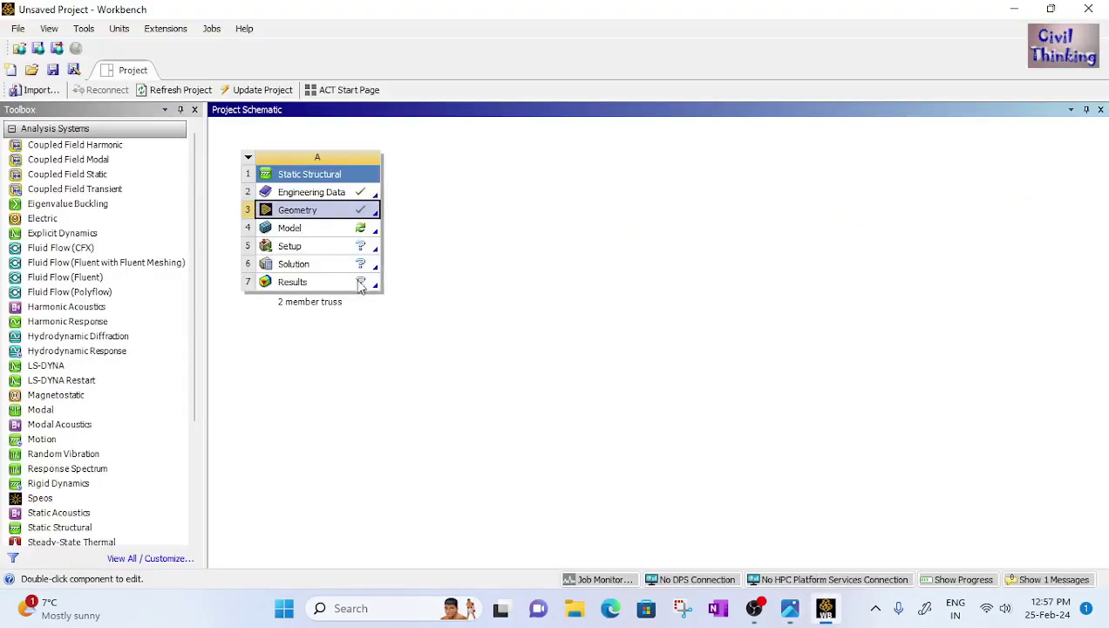
double_click(294, 229)
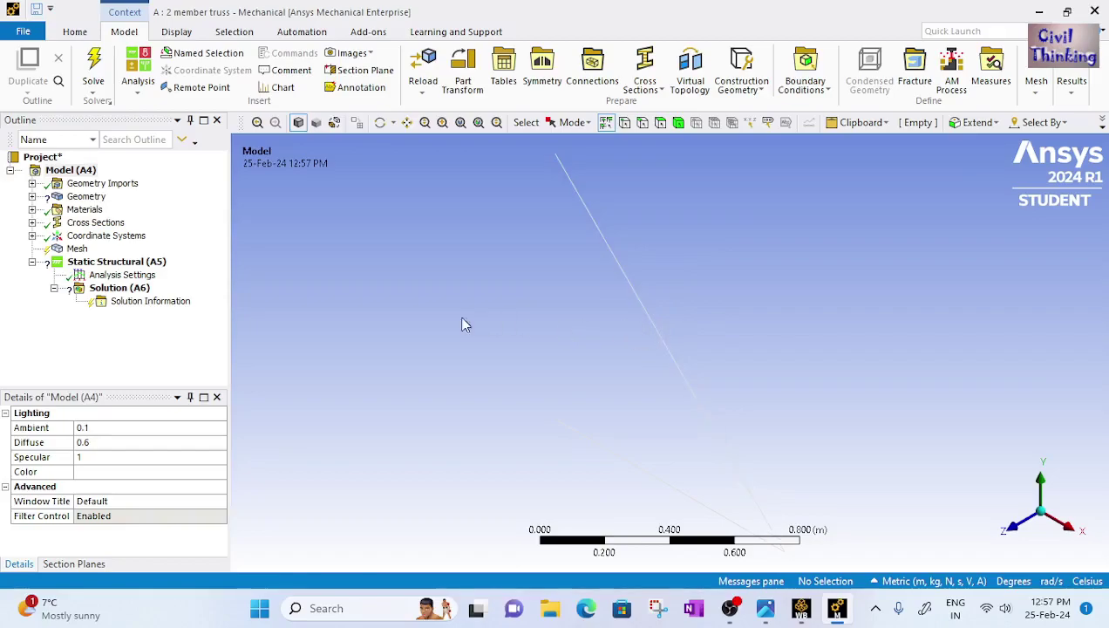
Step: Display the truss members as thick beams with their cross section shown
click(174, 32)
click(558, 75)
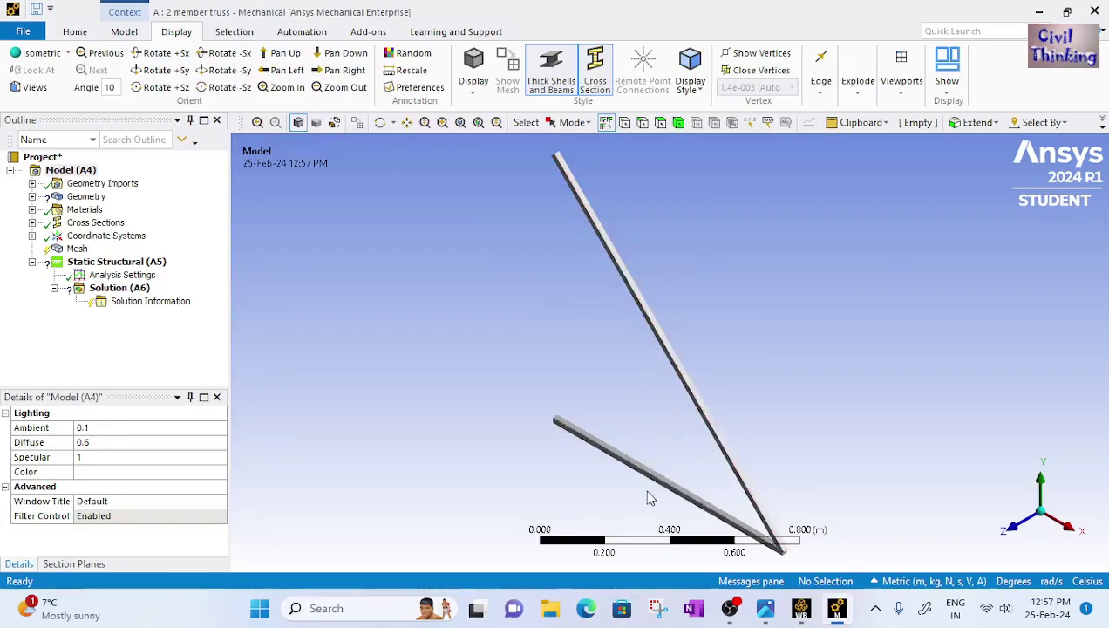
middle_drag(676, 426, 704, 390)
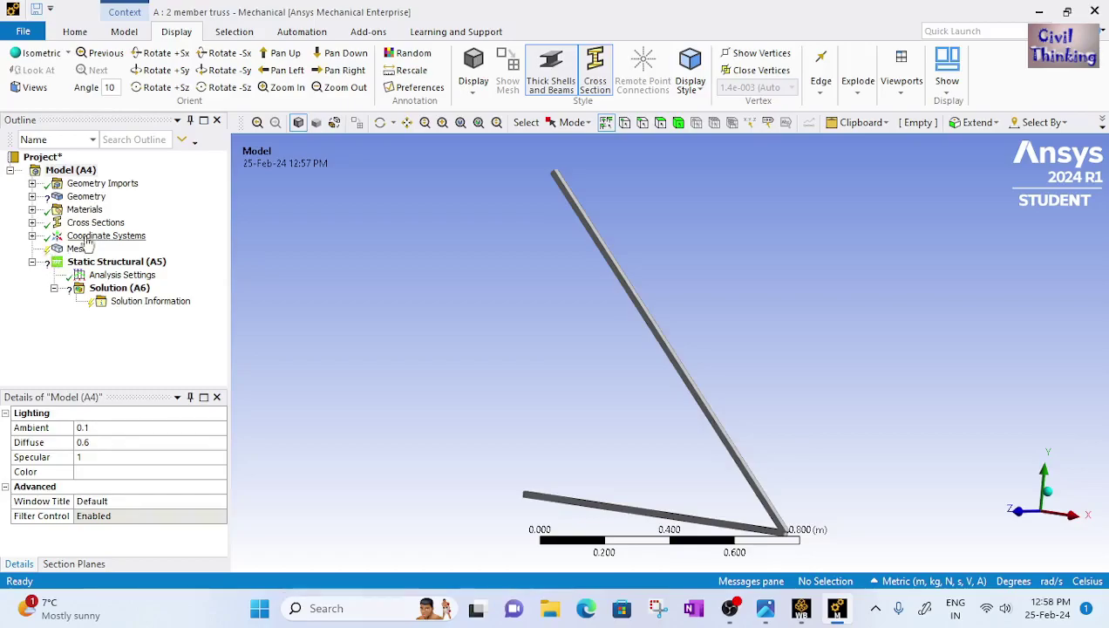
Step: Assign the engineering data material named "material" to the Line Body under Geometry
click(33, 196)
click(103, 209)
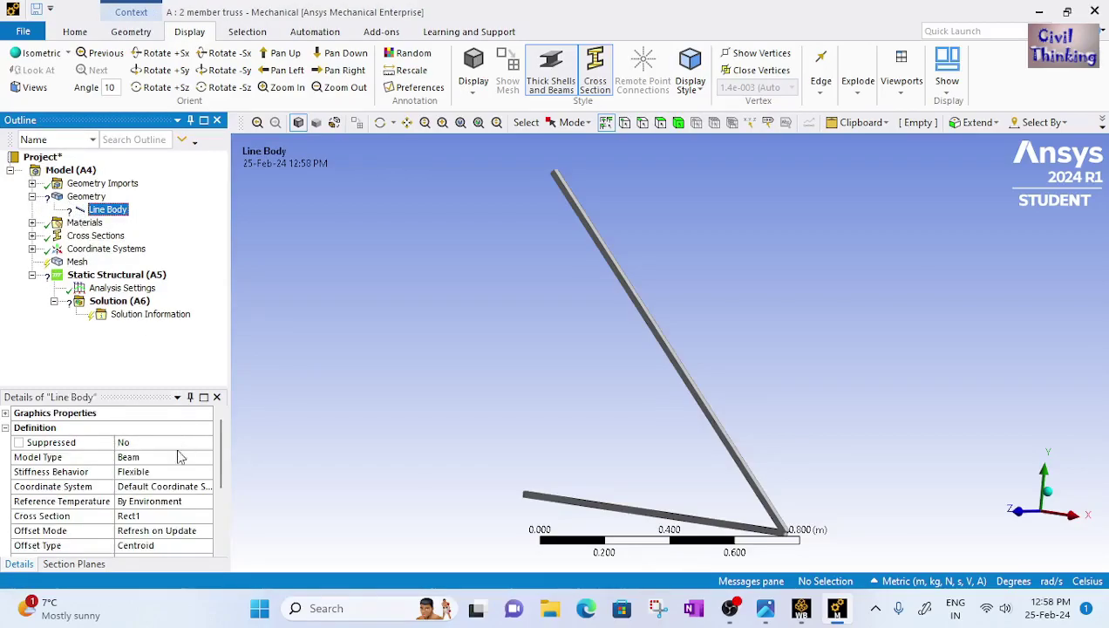
scroll(178, 455, down, 3)
click(165, 472)
click(206, 472)
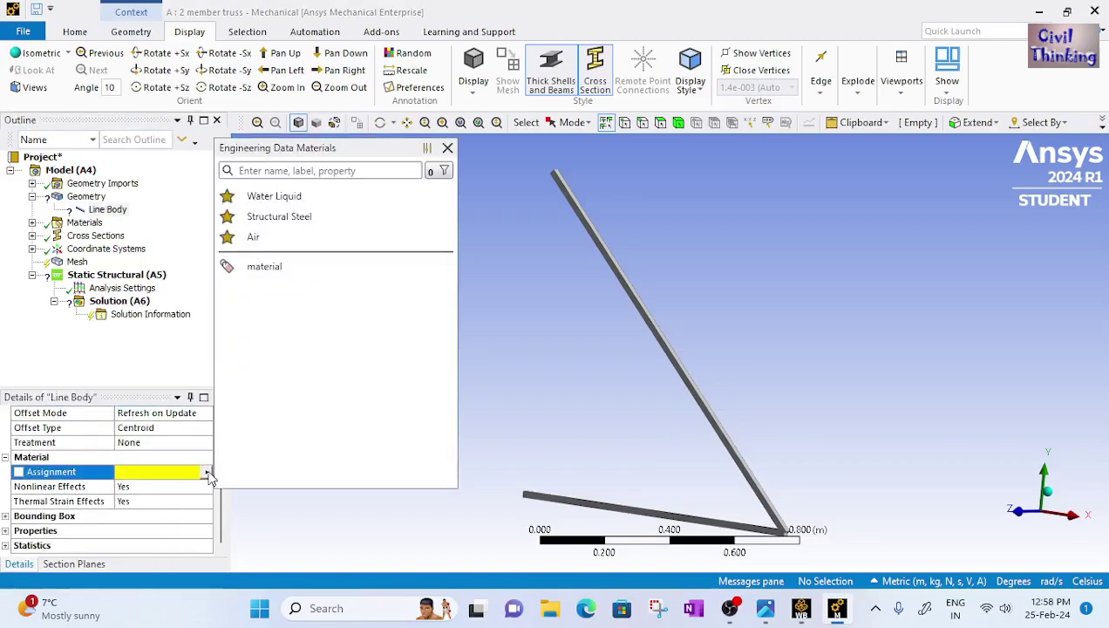
click(268, 272)
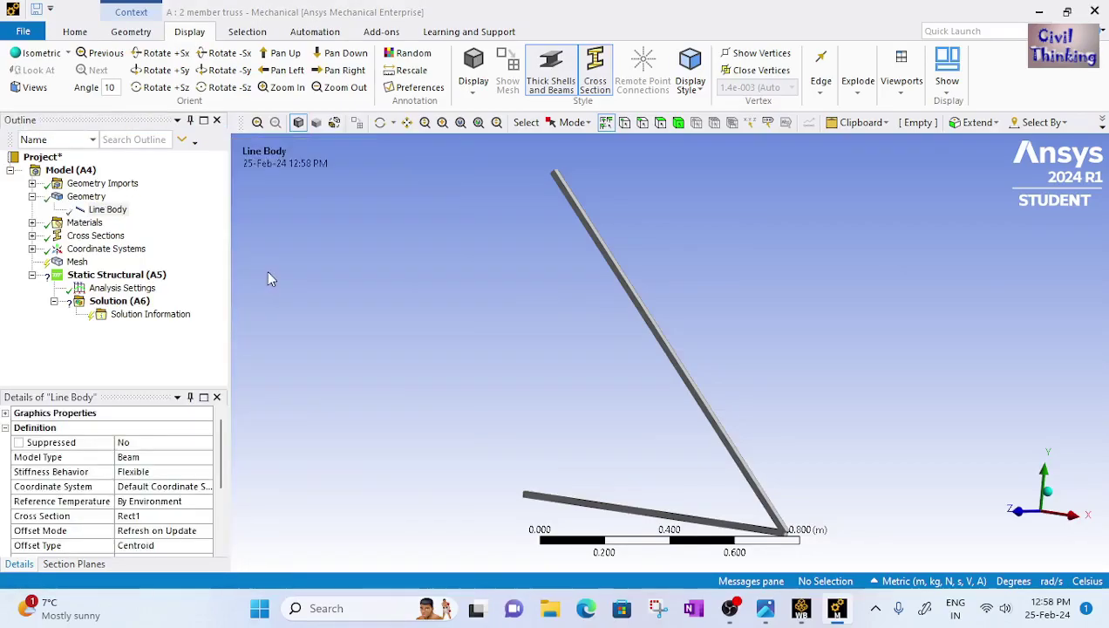
Step: Generate the mesh for the truss with the default mesh settings
click(67, 263)
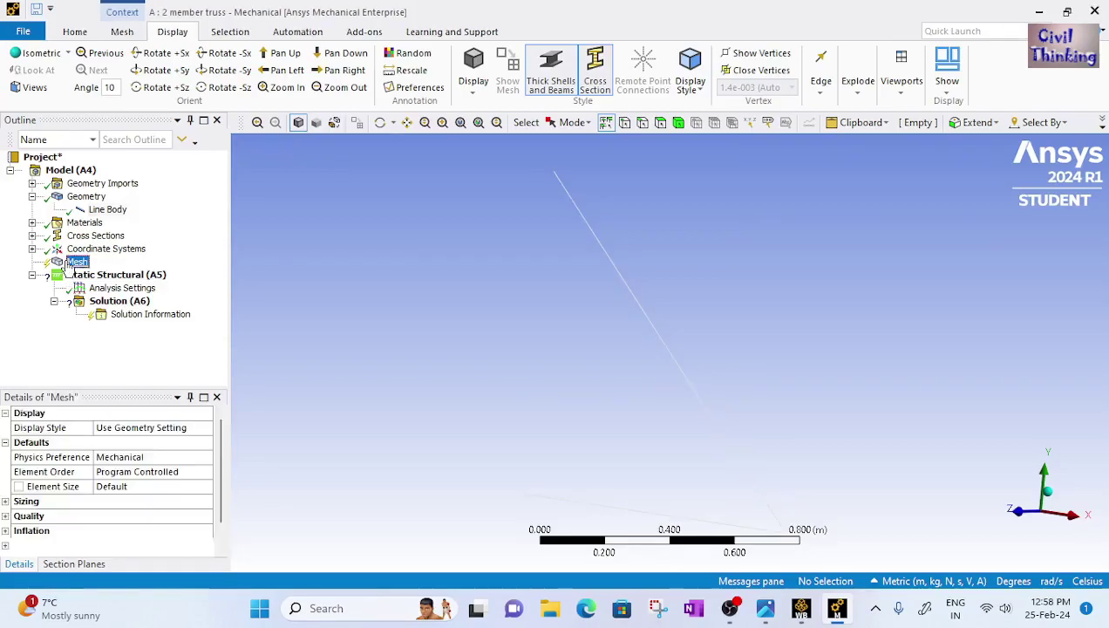
right_click(70, 266)
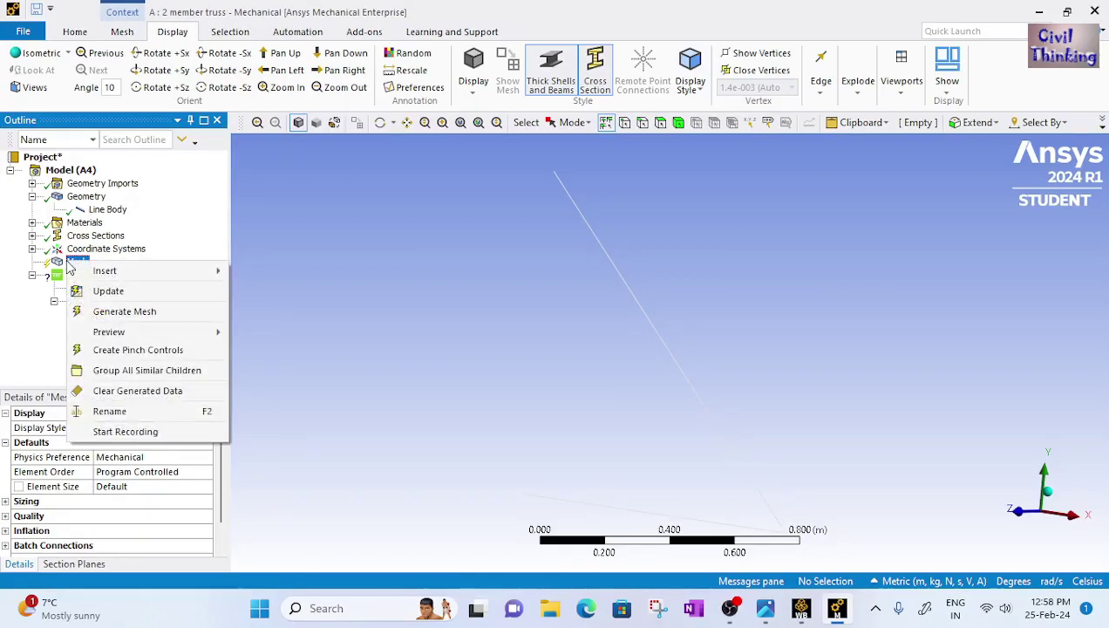
click(106, 316)
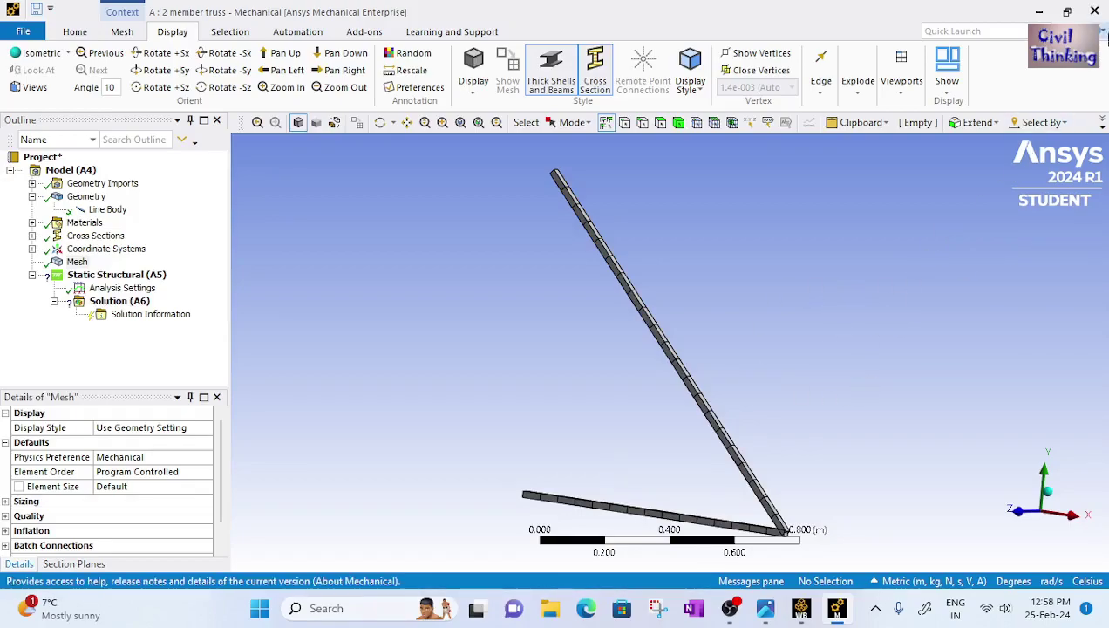
Step: Close Mechanical, open Setup from the Workbench project and display the members with their cross section
click(1094, 11)
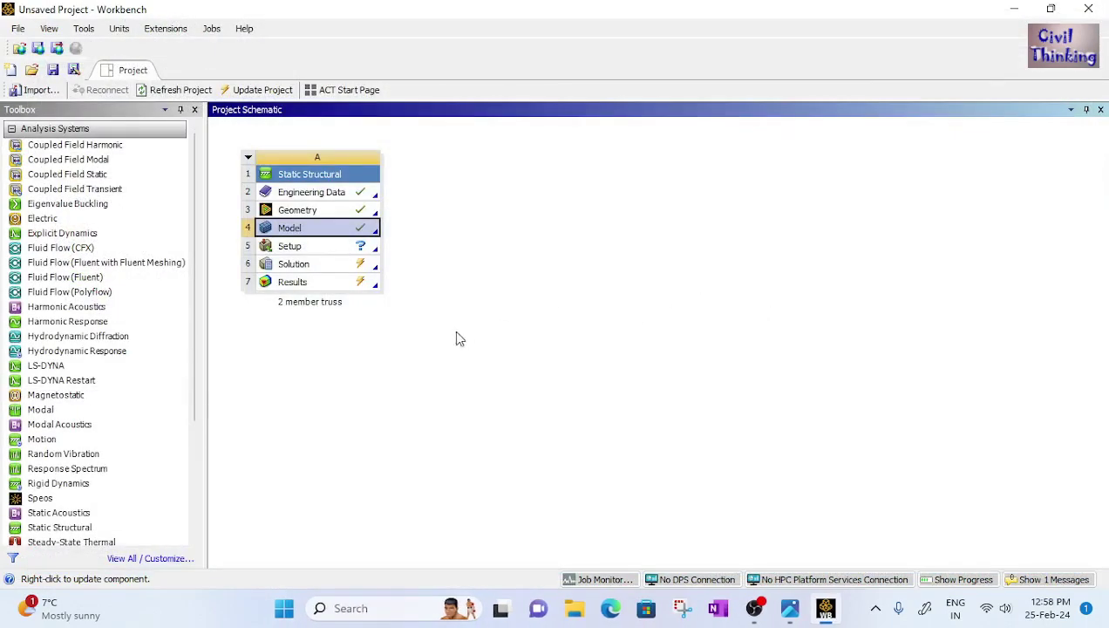
double_click(290, 248)
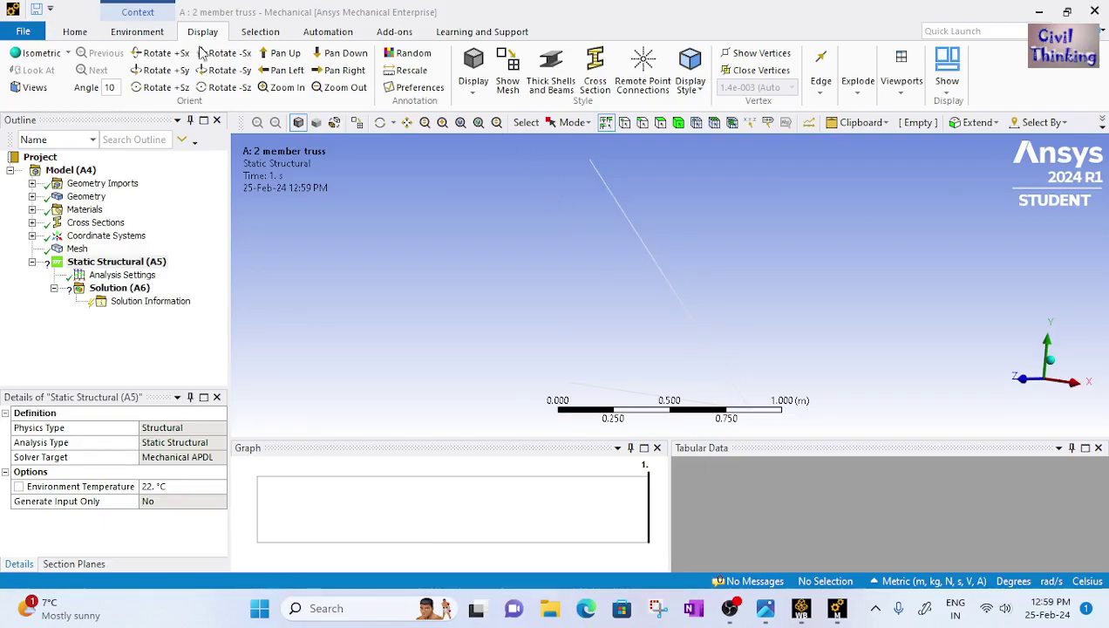
click(597, 81)
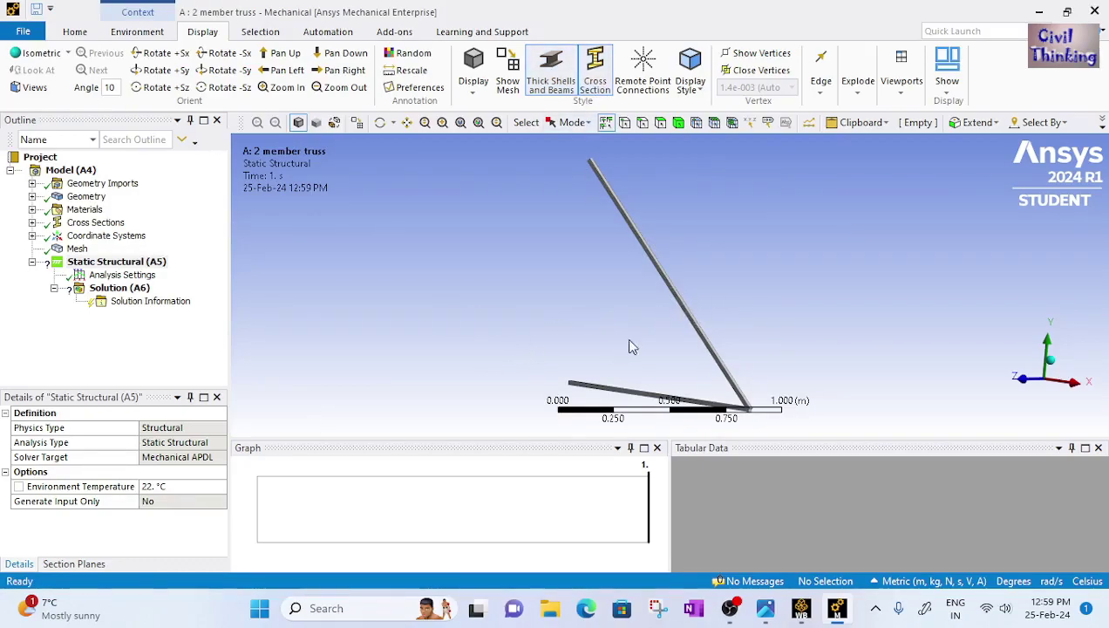
Step: Add a Simply Supported condition to the upper end vertex of the inclined member
click(137, 32)
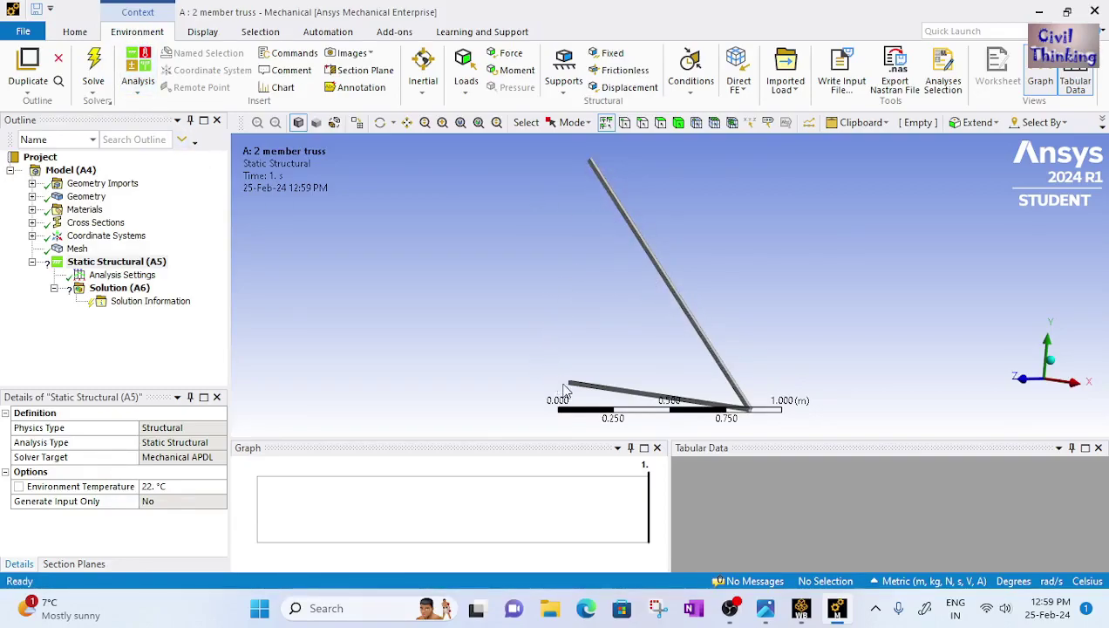
click(624, 123)
click(563, 71)
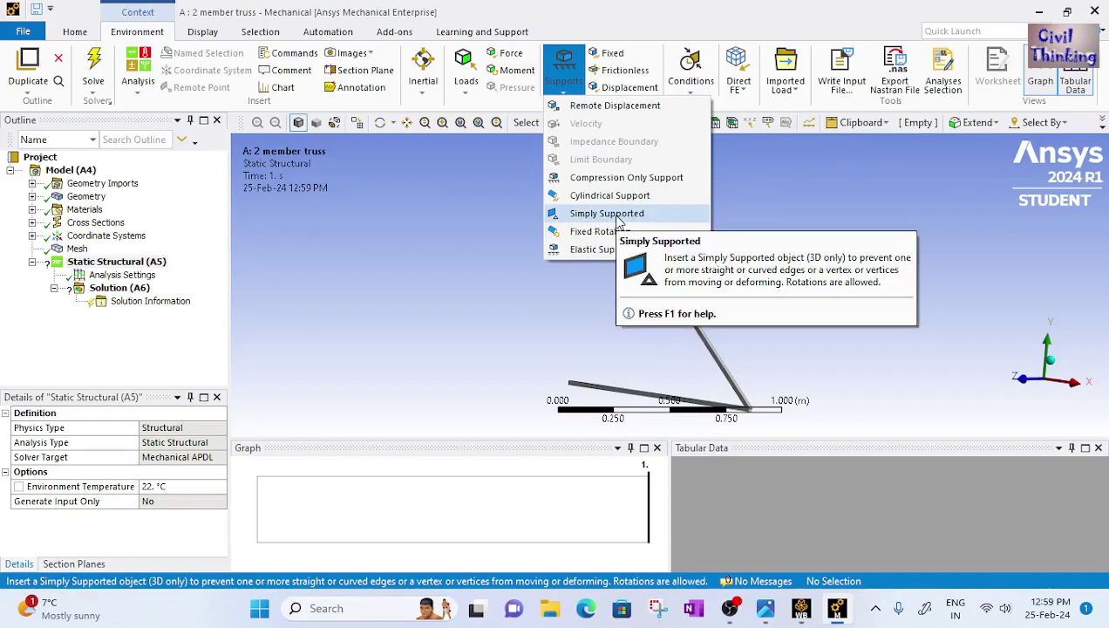
click(616, 216)
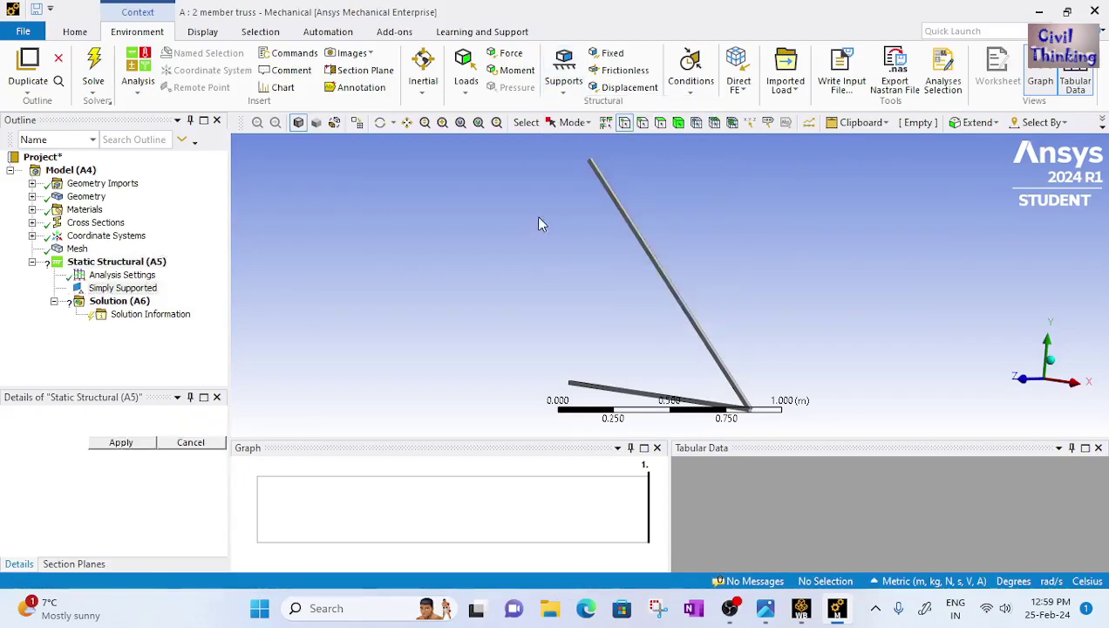
click(588, 162)
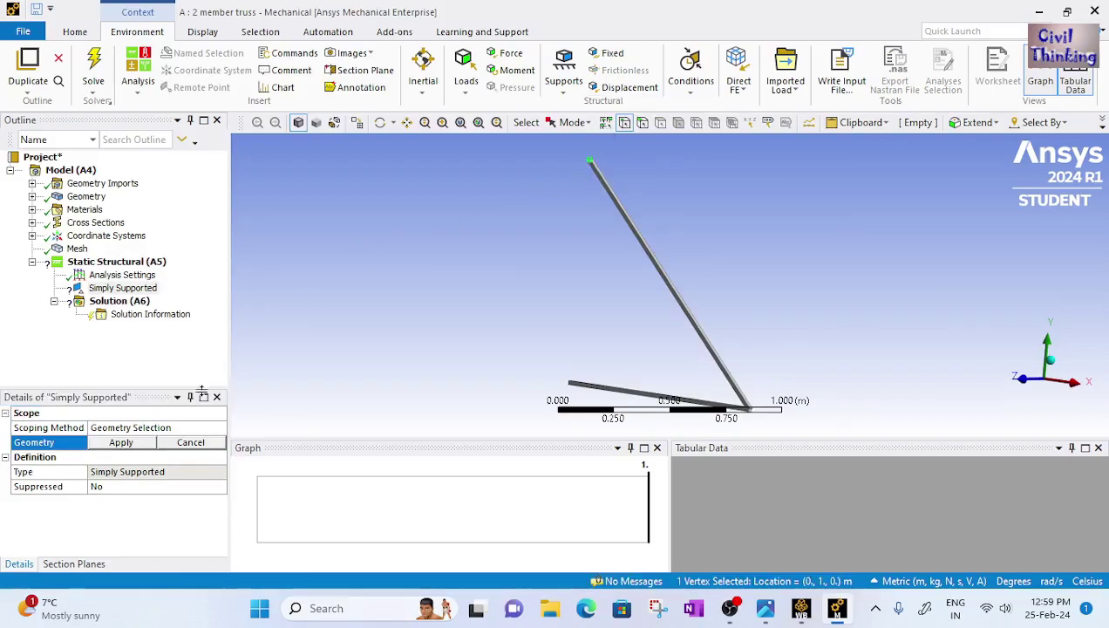
click(122, 443)
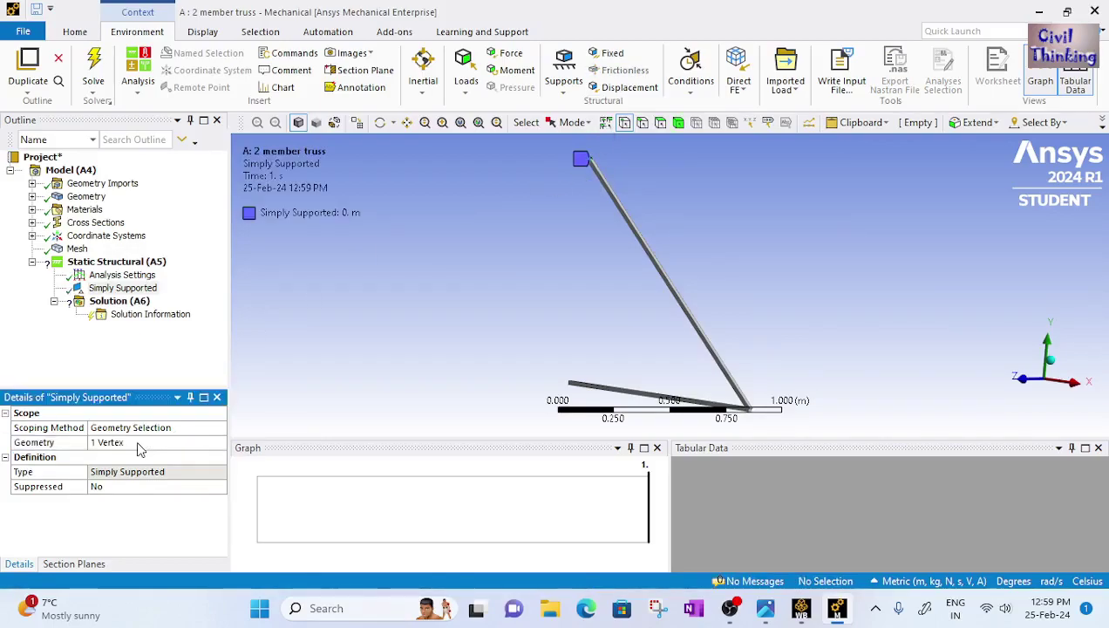
Step: Add a second Simply Supported condition to the free end vertex of the horizontal member at the origin, and check both supports' locations
click(563, 87)
click(567, 215)
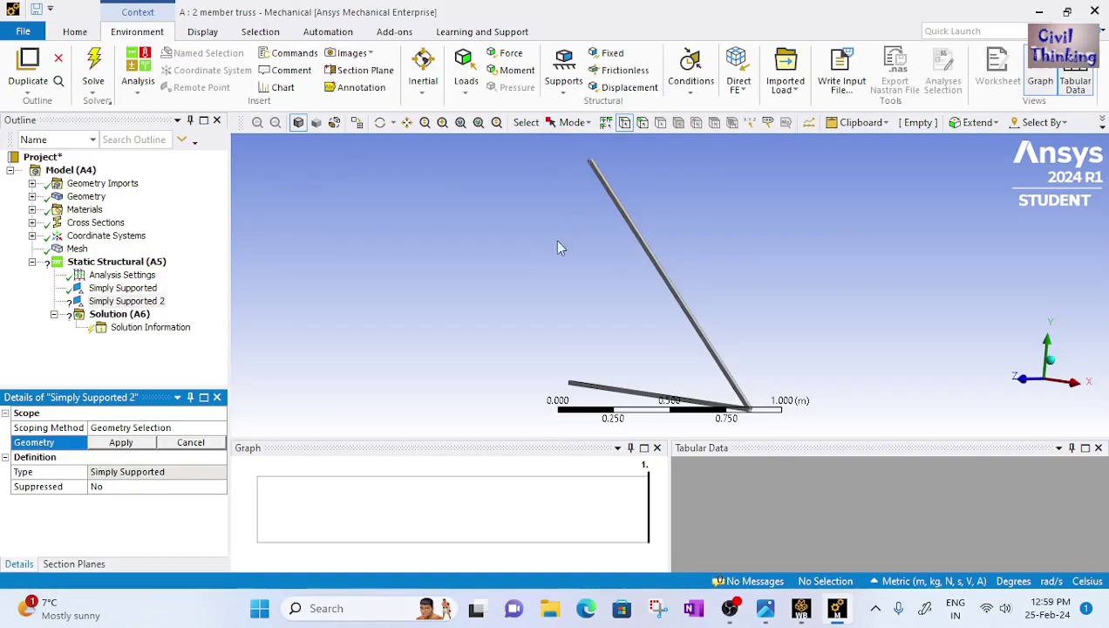
click(568, 384)
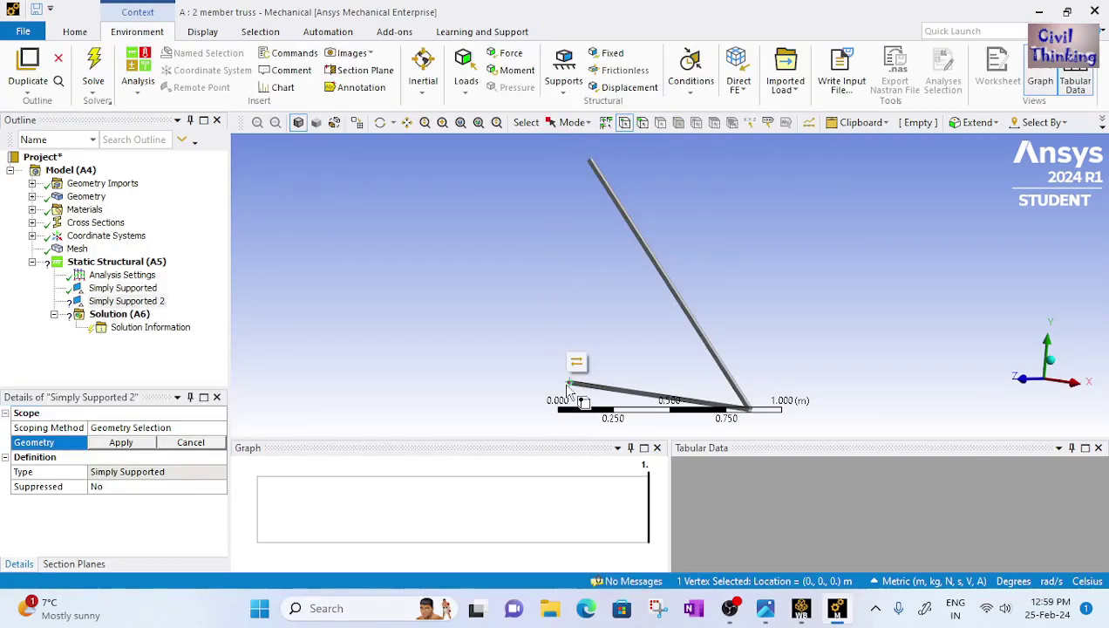
click(135, 445)
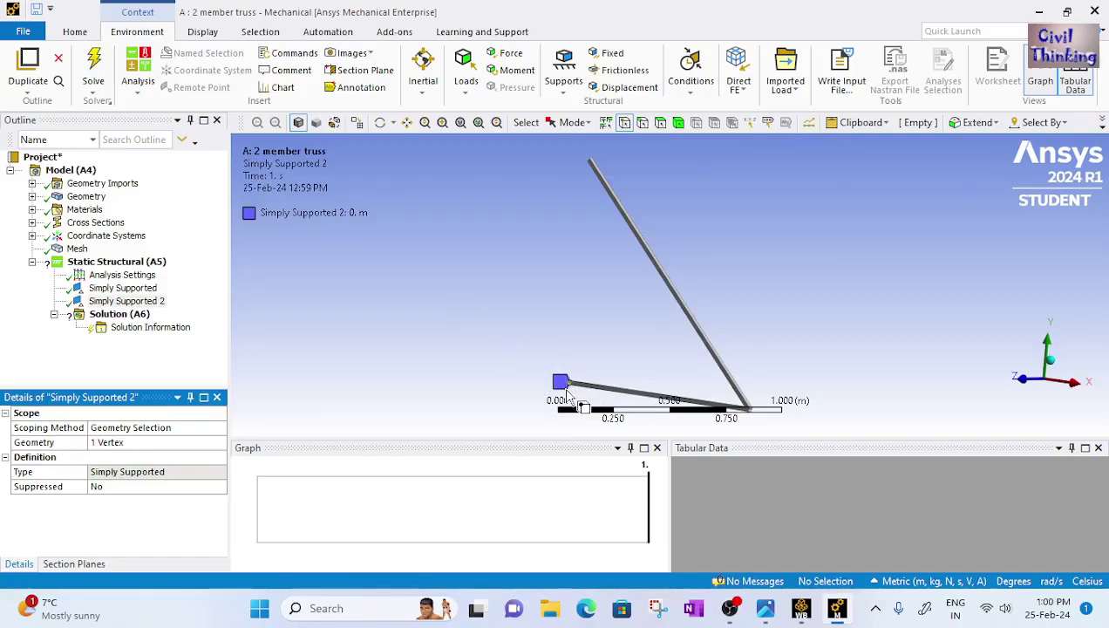
click(102, 291)
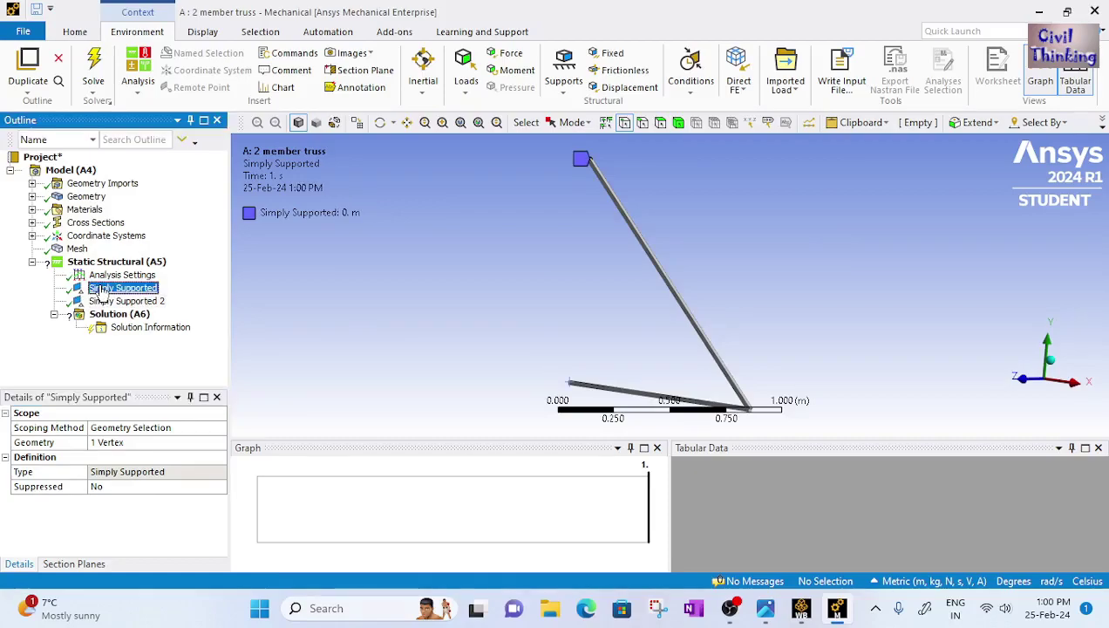
key(Down)
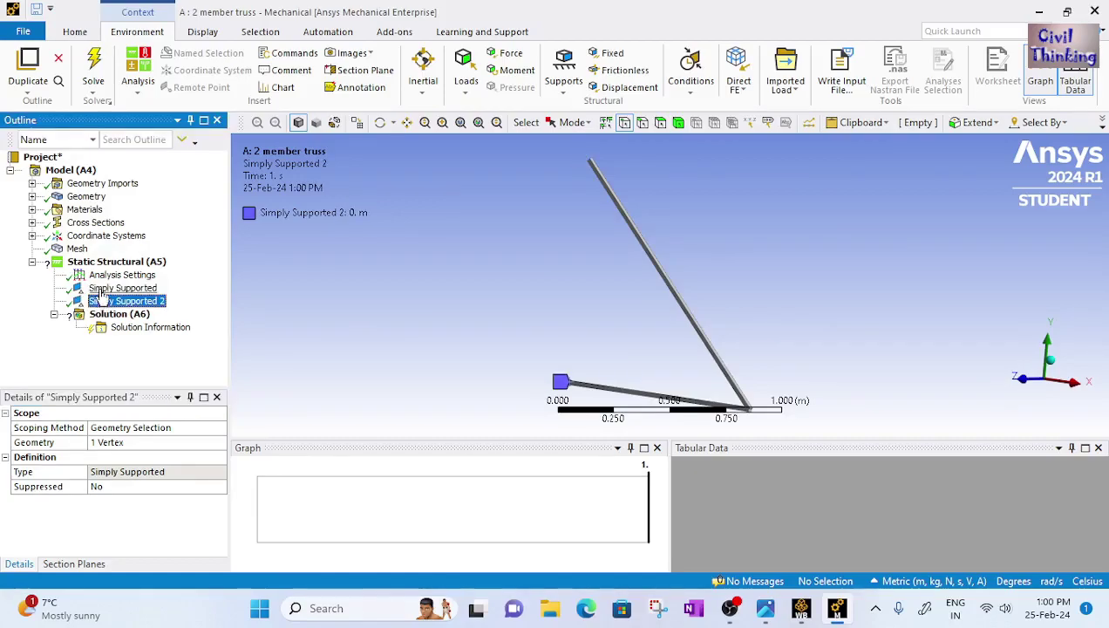
key(Up)
key(Down)
key(Up)
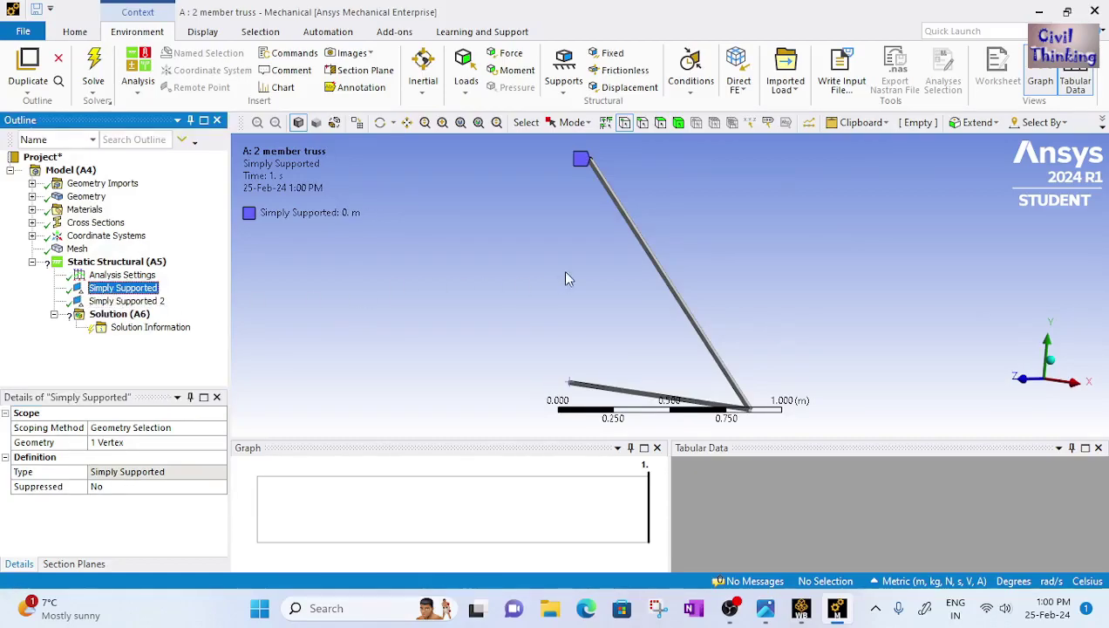
Step: Apply a force to the vertex where the two members meet and define it by Components
ctrl+middle_drag(818, 359, 755, 323)
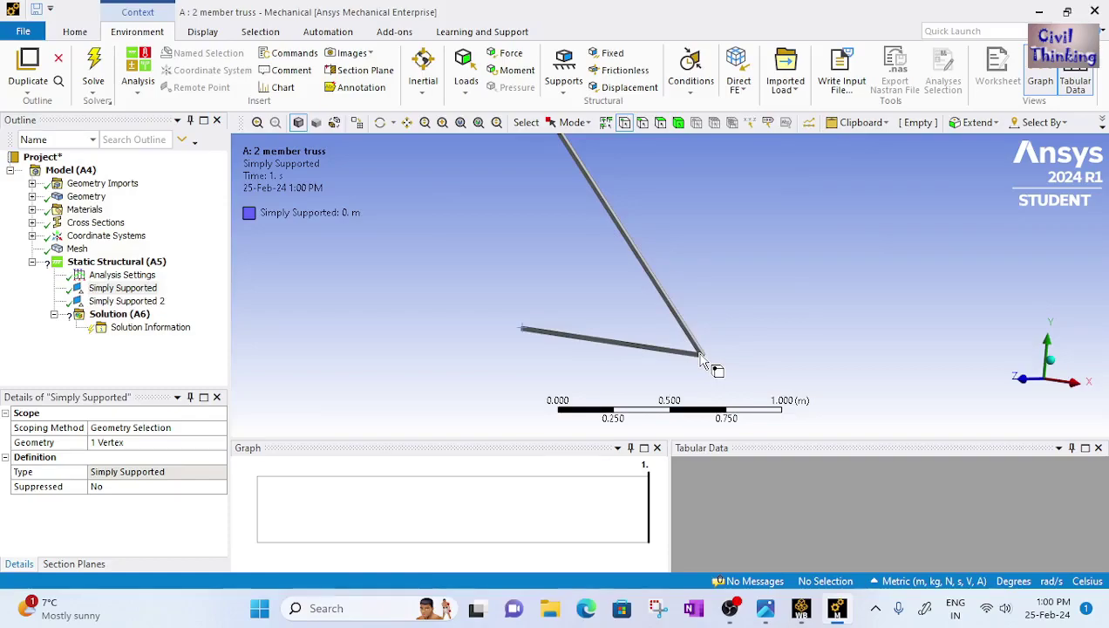
click(506, 54)
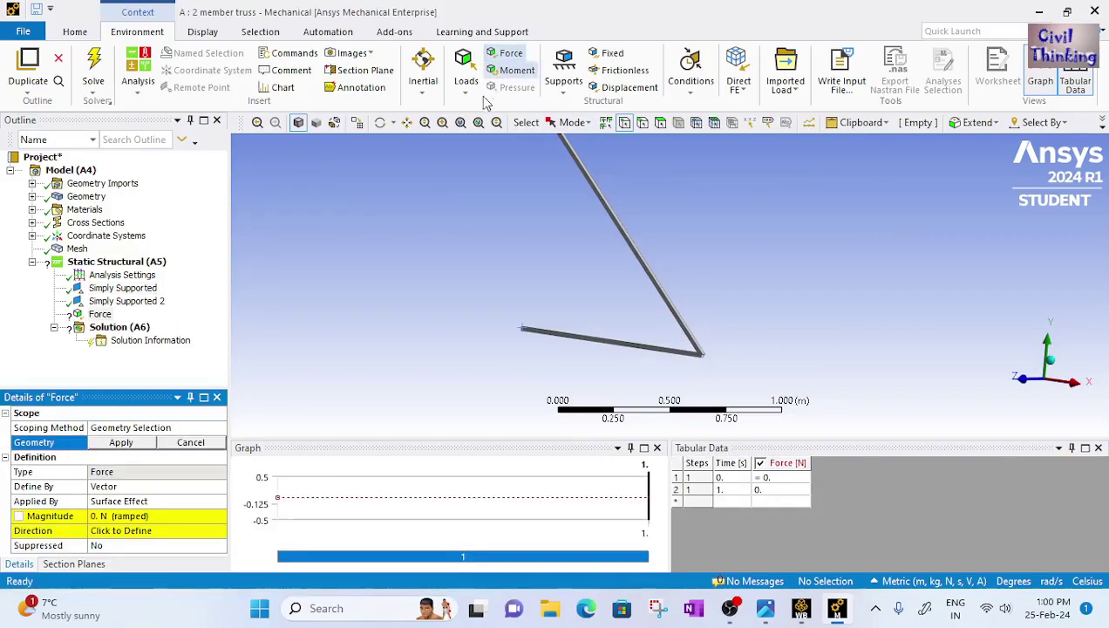
click(703, 362)
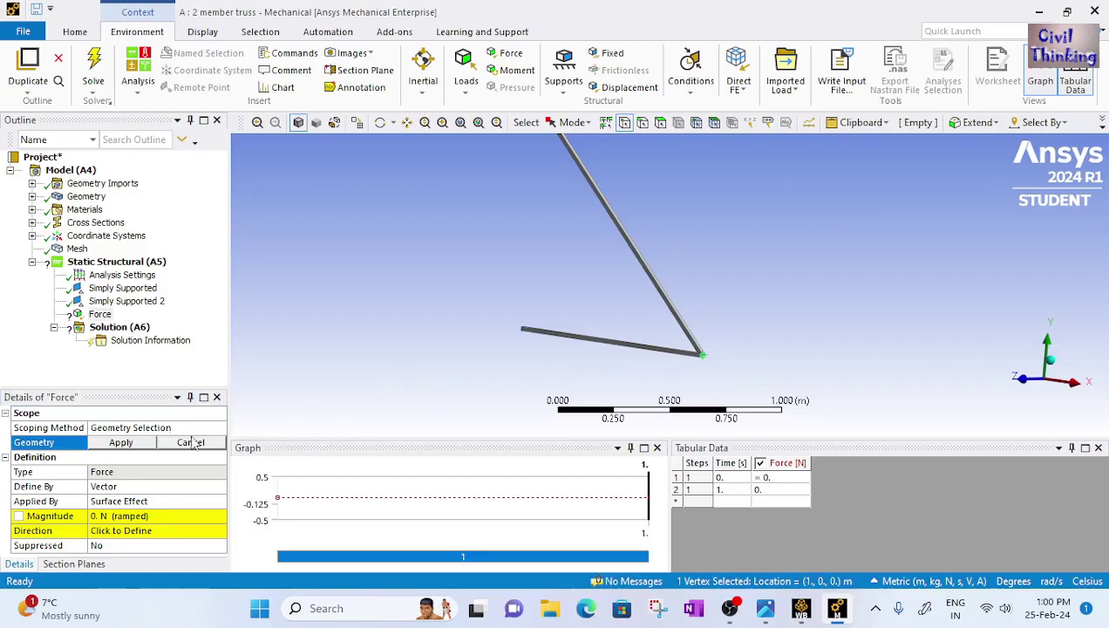
click(120, 442)
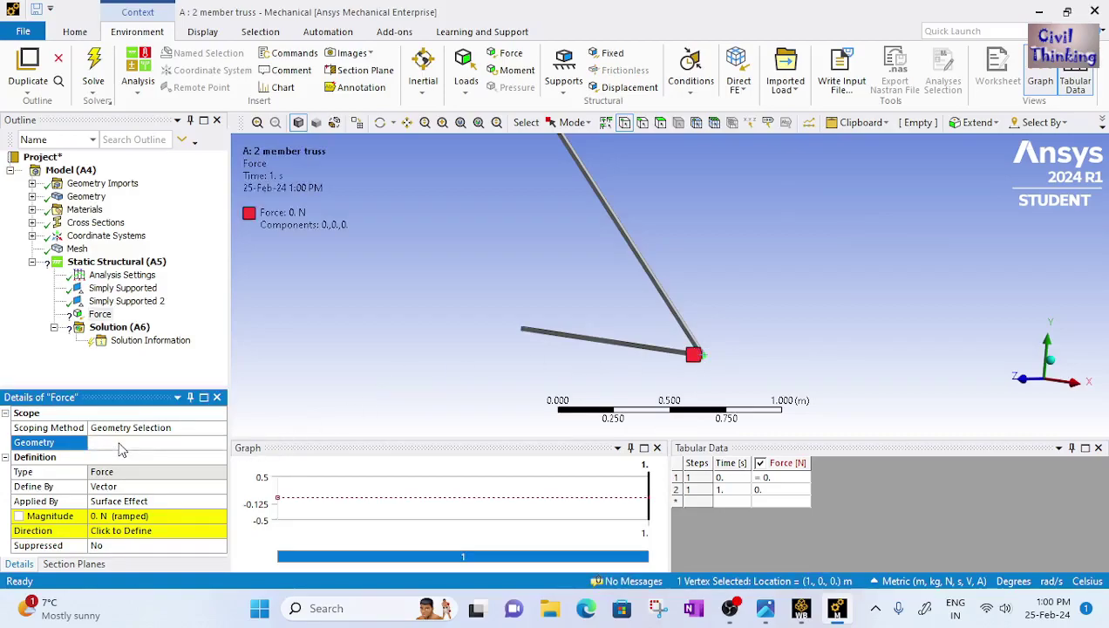
click(130, 488)
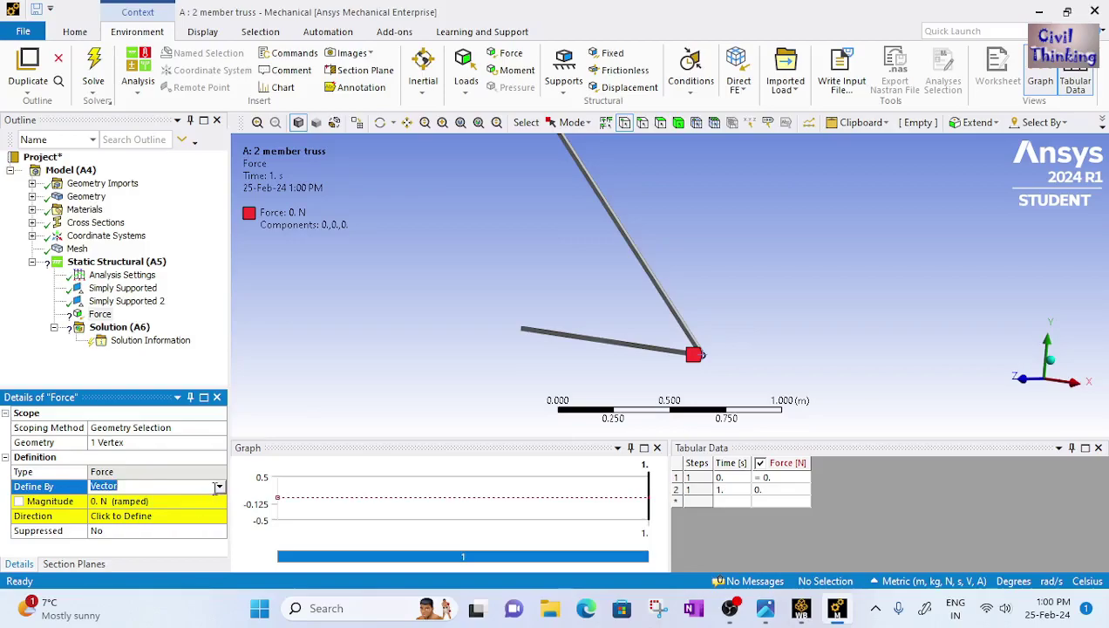
click(218, 488)
click(157, 514)
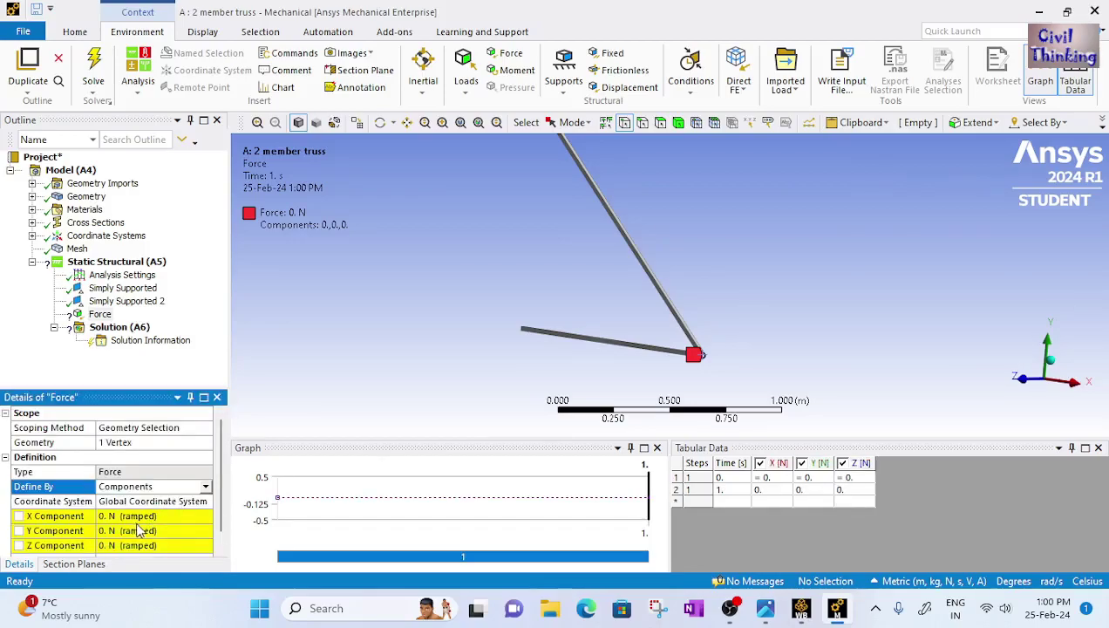
Step: Check the loads in the problem sketch and set the joint force's X Component to 500 N and Y Component to -2500 N
click(765, 607)
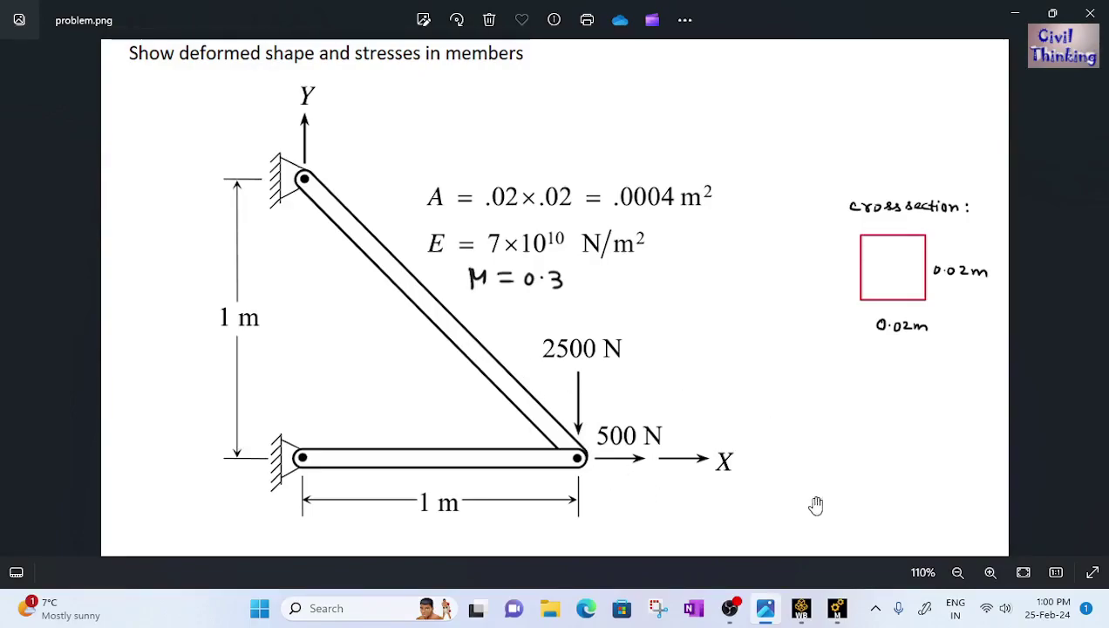
click(838, 608)
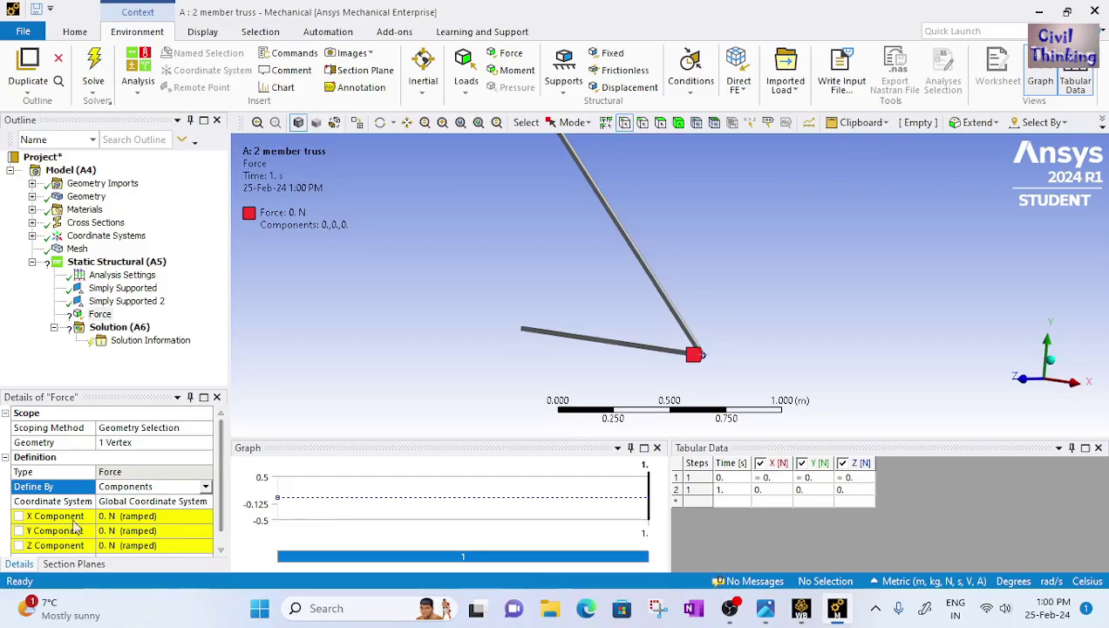
click(112, 516)
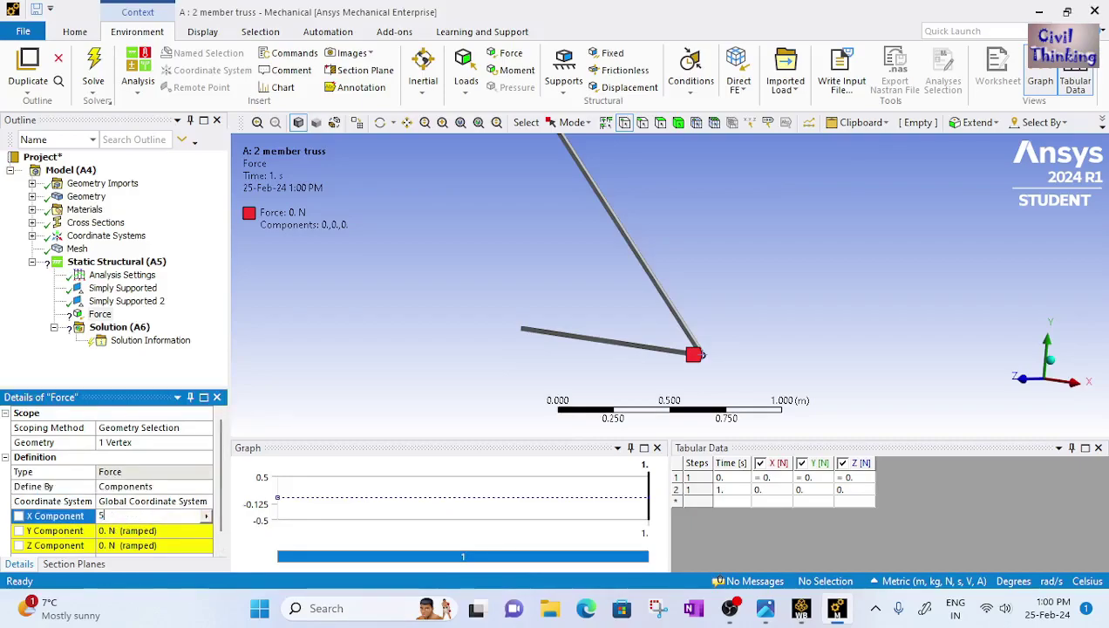
key(Return)
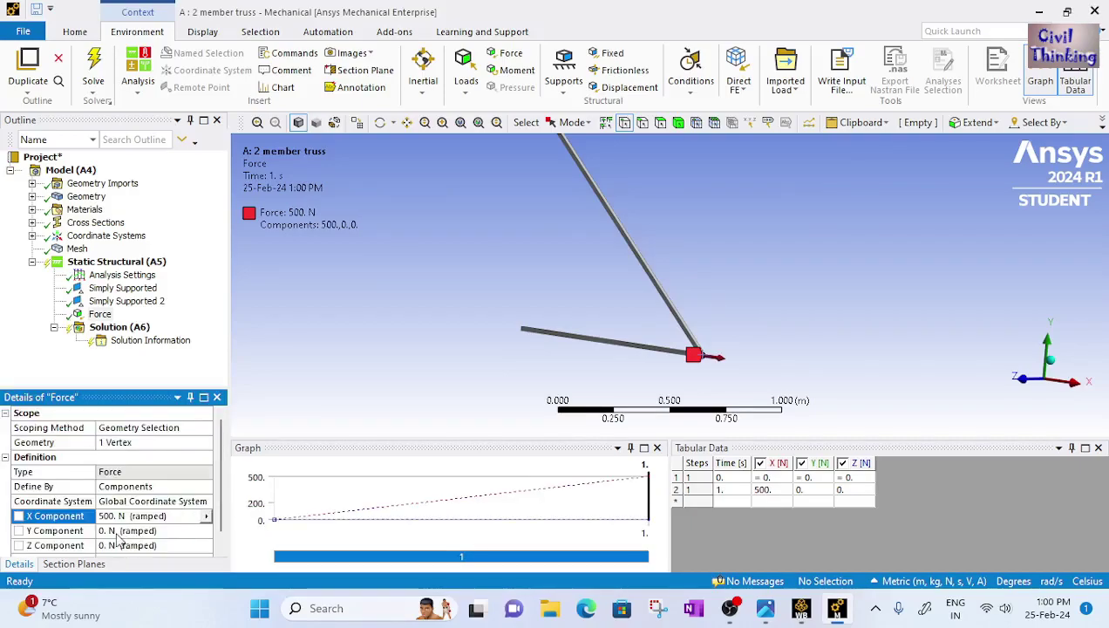
click(117, 530)
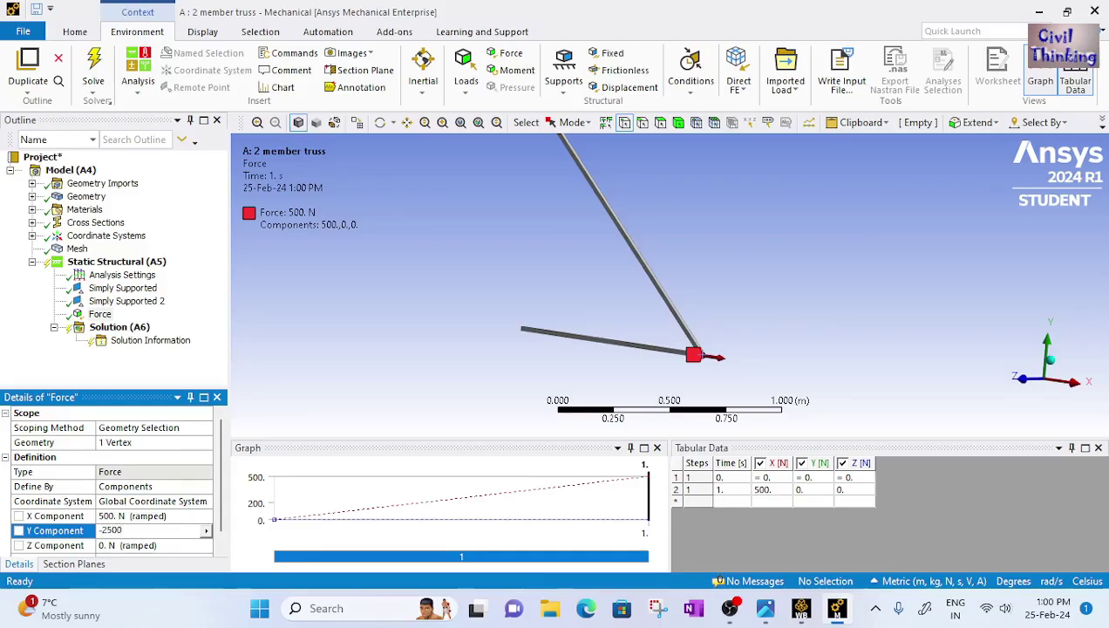
key(Return)
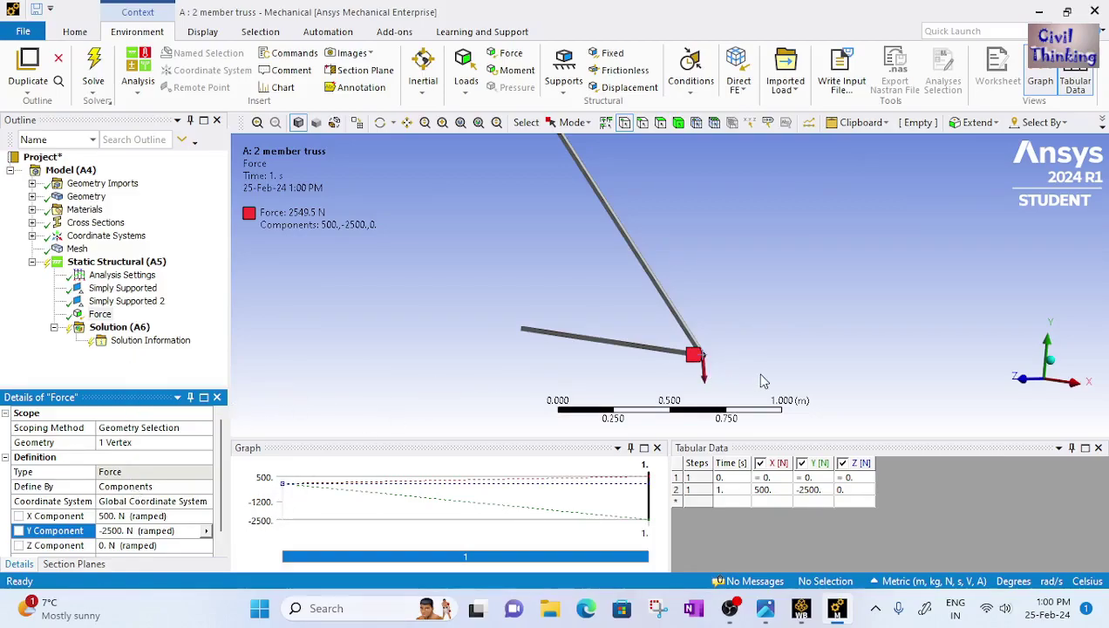
Step: Examine the force arrow's direction at the joint up close and review the X and Y component entries
scroll(761, 387, up, 2)
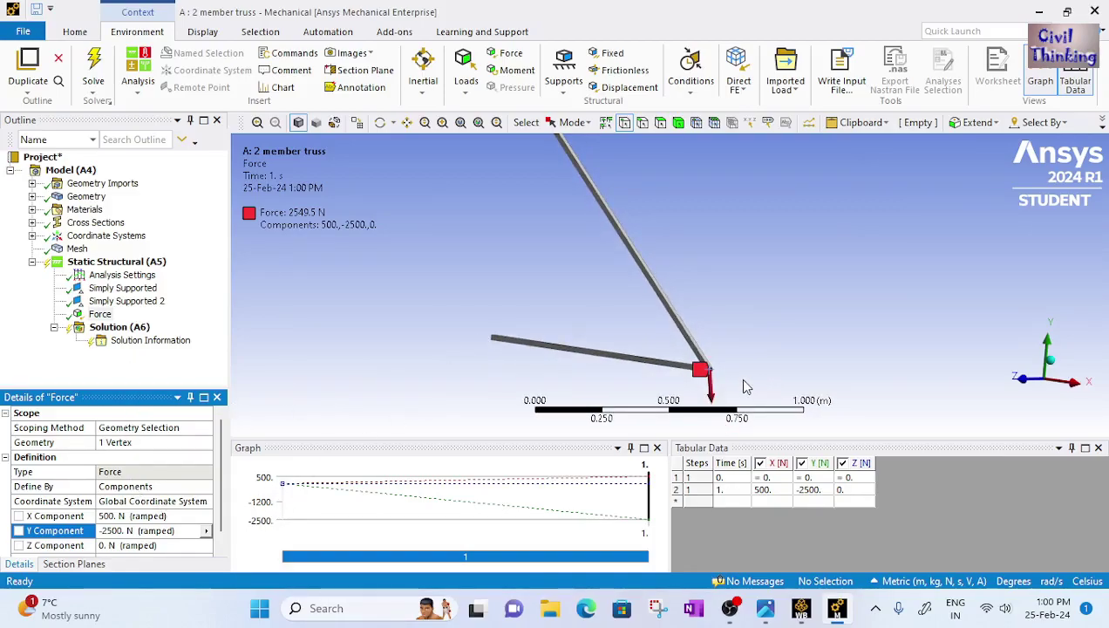
scroll(734, 359, up, 3)
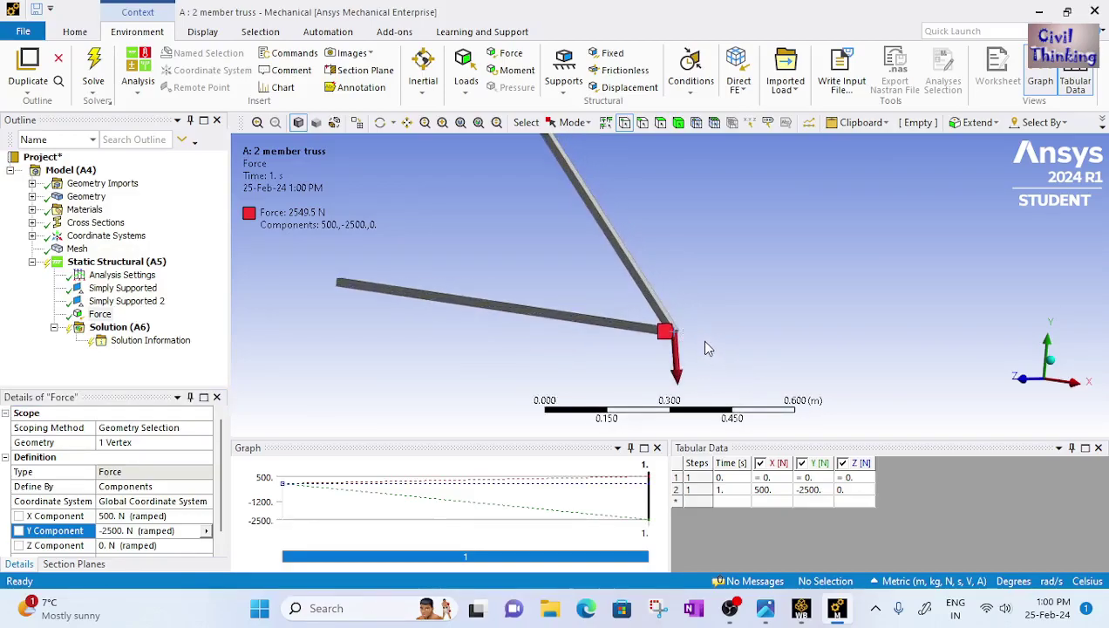
middle_drag(695, 339, 765, 327)
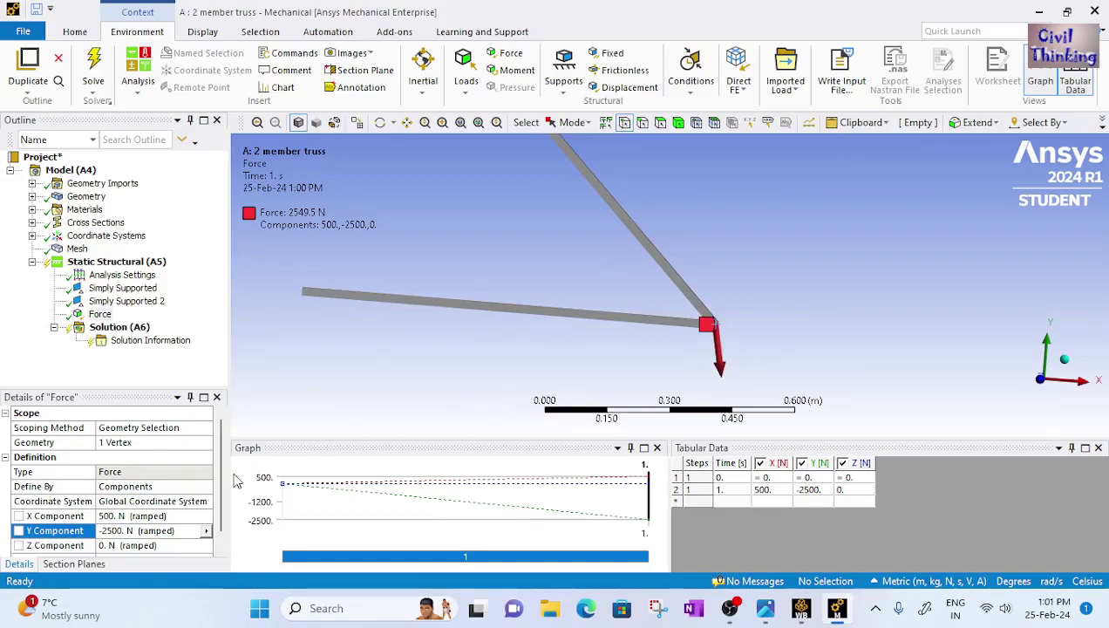
click(56, 516)
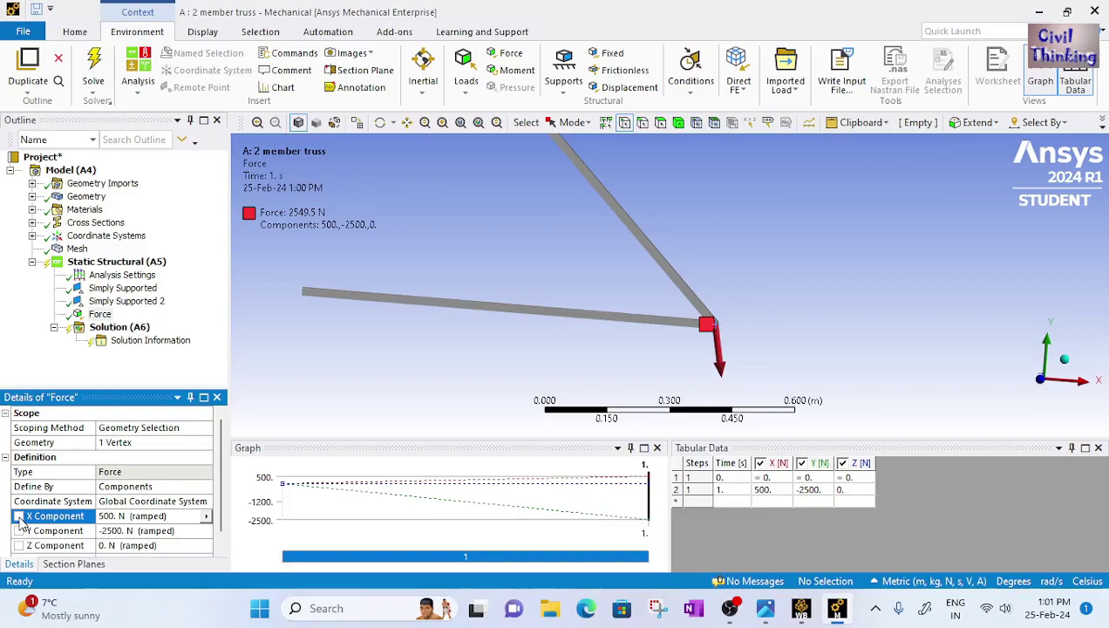
click(18, 516)
click(18, 516)
click(45, 534)
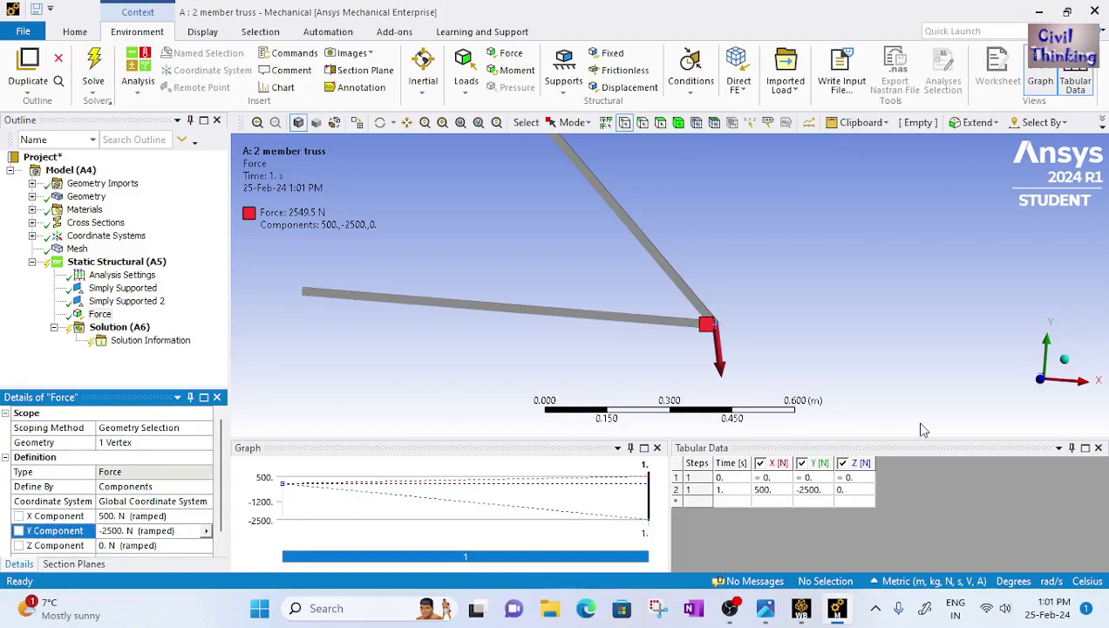
middle_drag(783, 361, 764, 361)
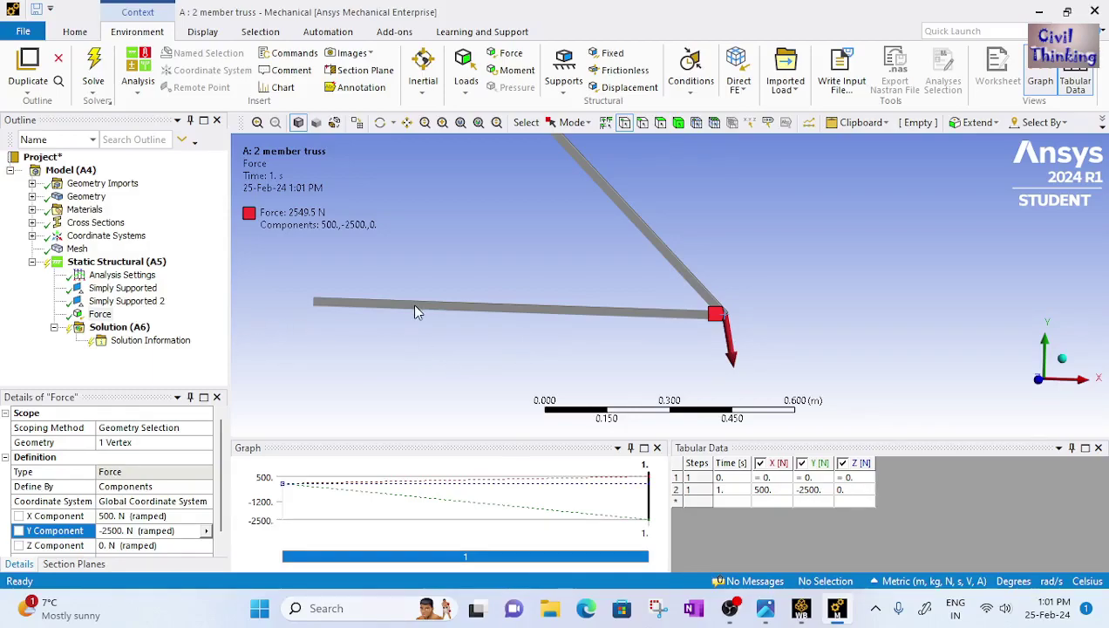
Step: Insert a Beam Tool under the Solution of the static structural analysis
click(129, 328)
right_click(126, 331)
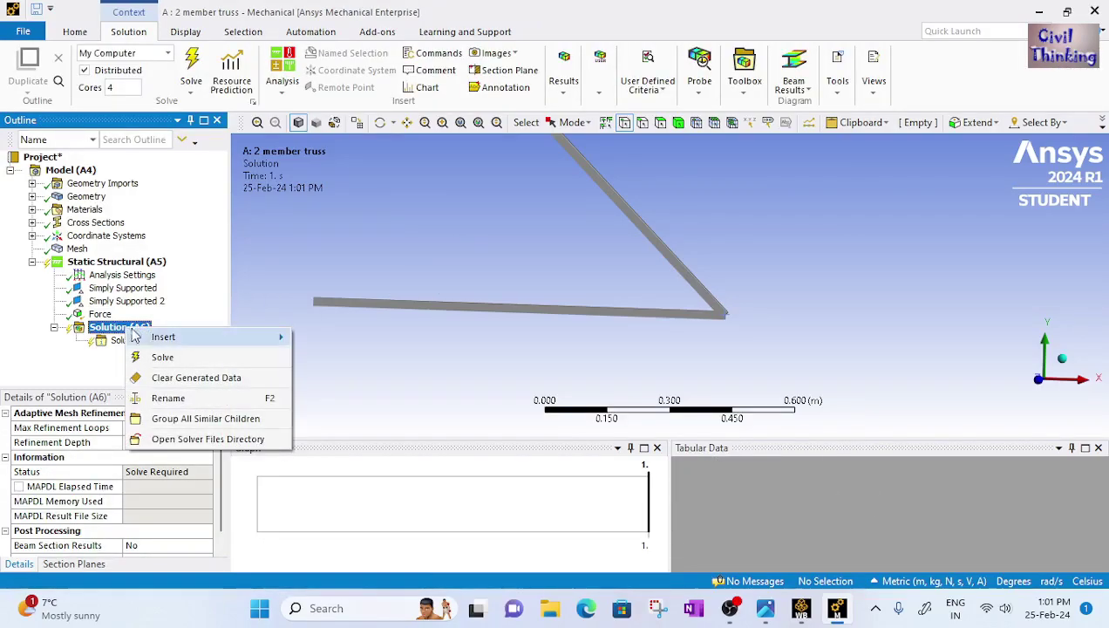
mouse_move(174, 338)
mouse_move(358, 460)
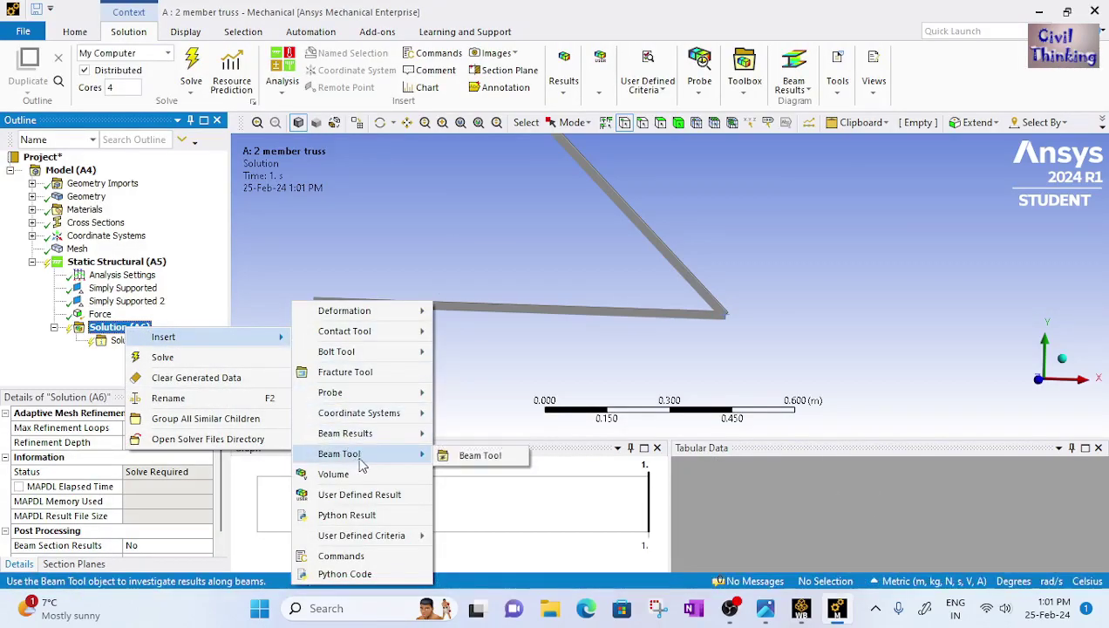
click(471, 457)
Step: Add a Total Deformation result to the Beam Tool and solve the analysis
right_click(119, 361)
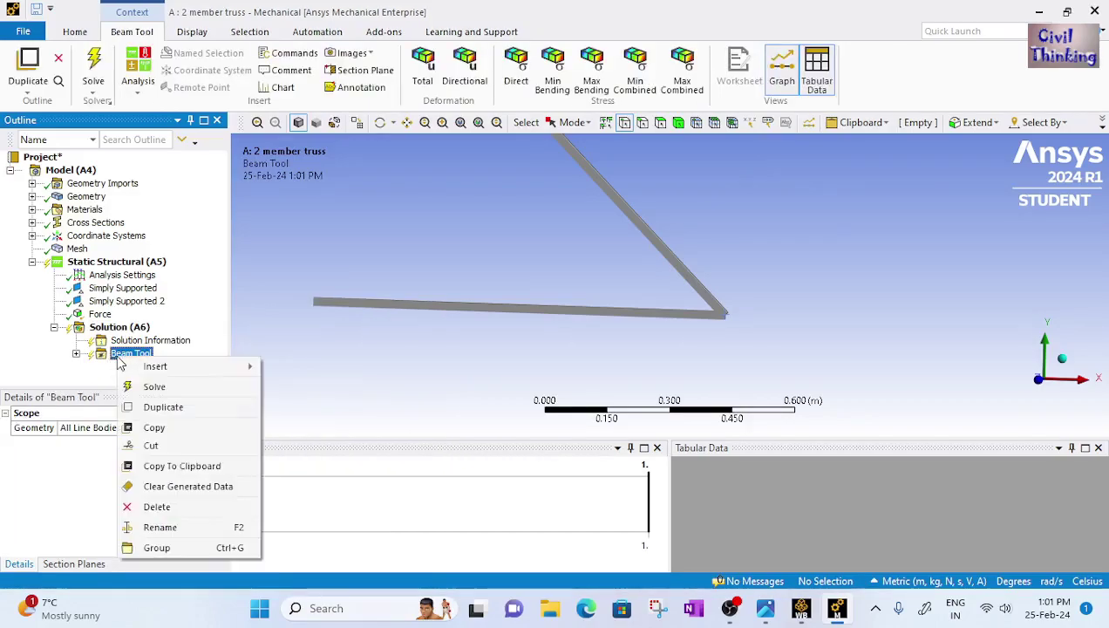
mouse_move(188, 366)
mouse_move(325, 375)
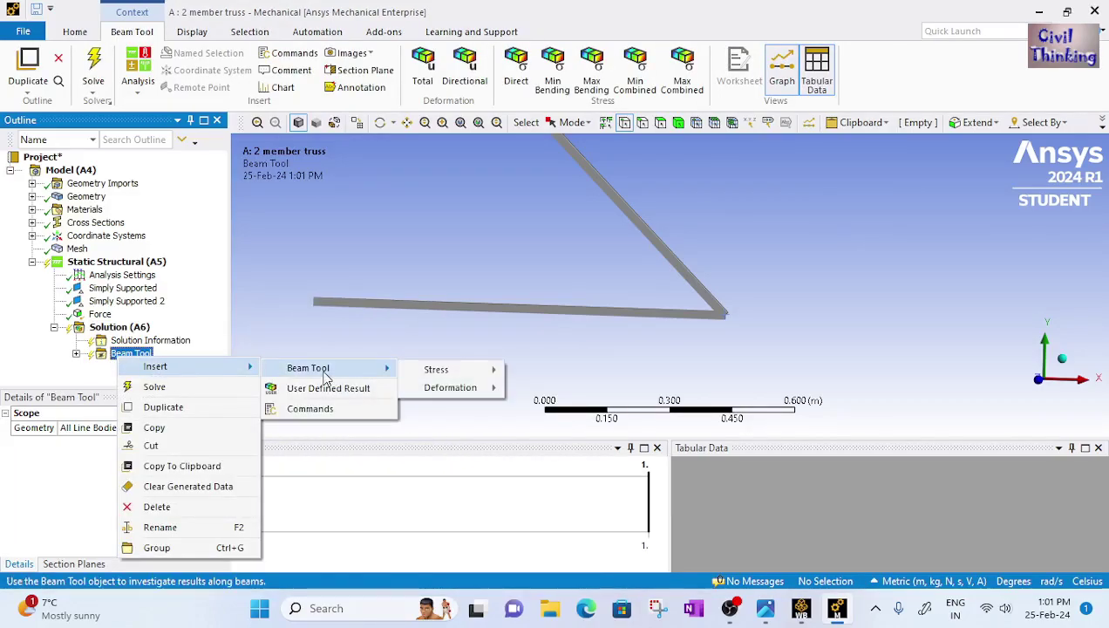
mouse_move(475, 395)
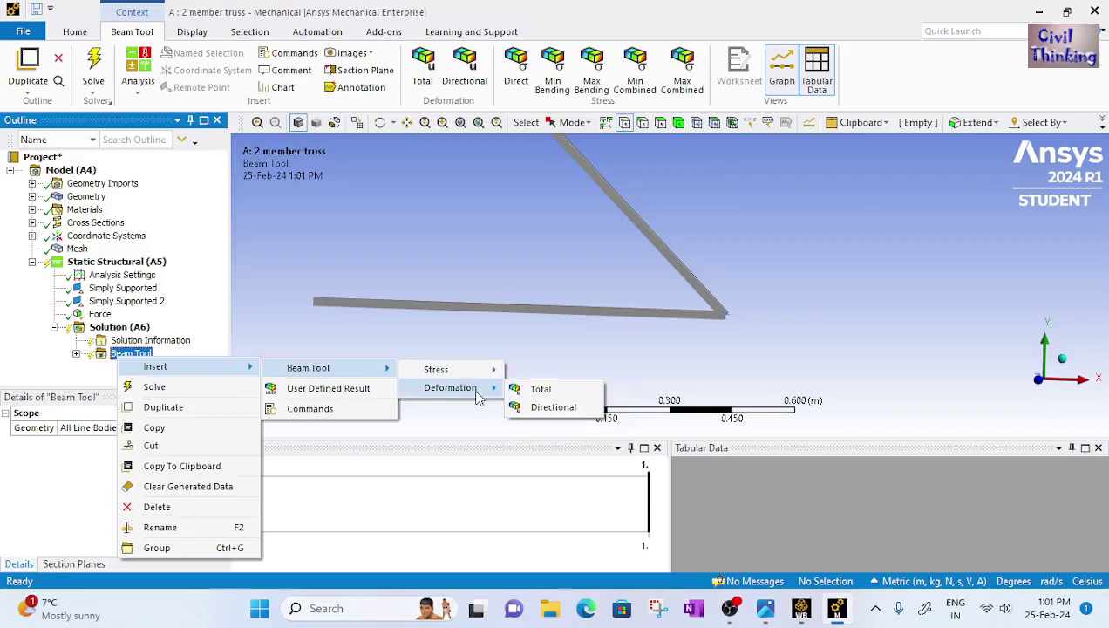
click(547, 397)
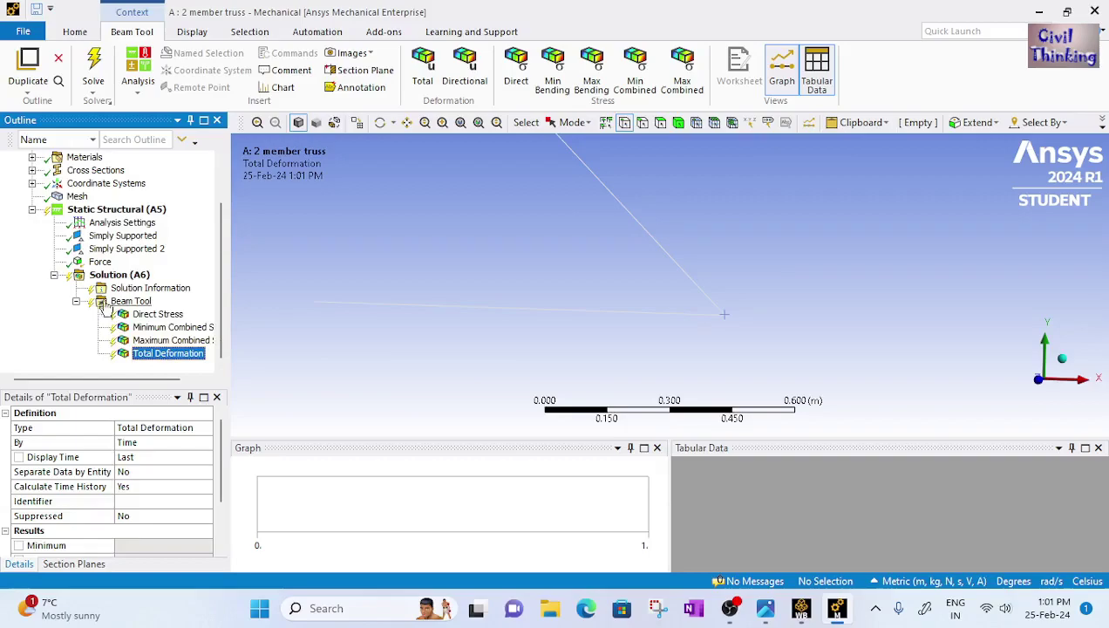
click(119, 275)
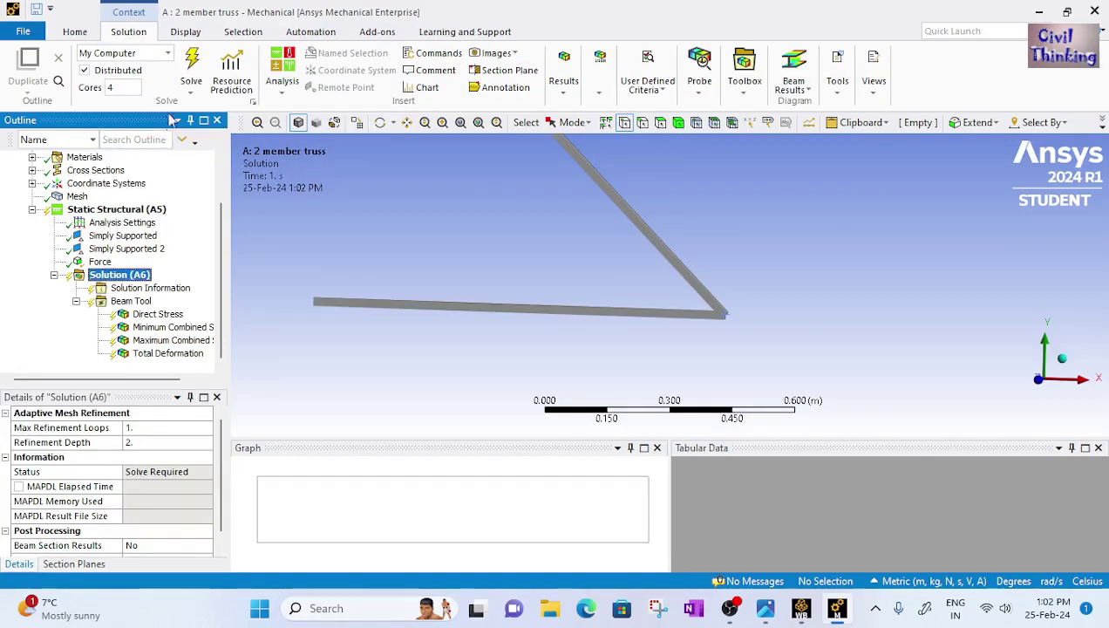
click(192, 61)
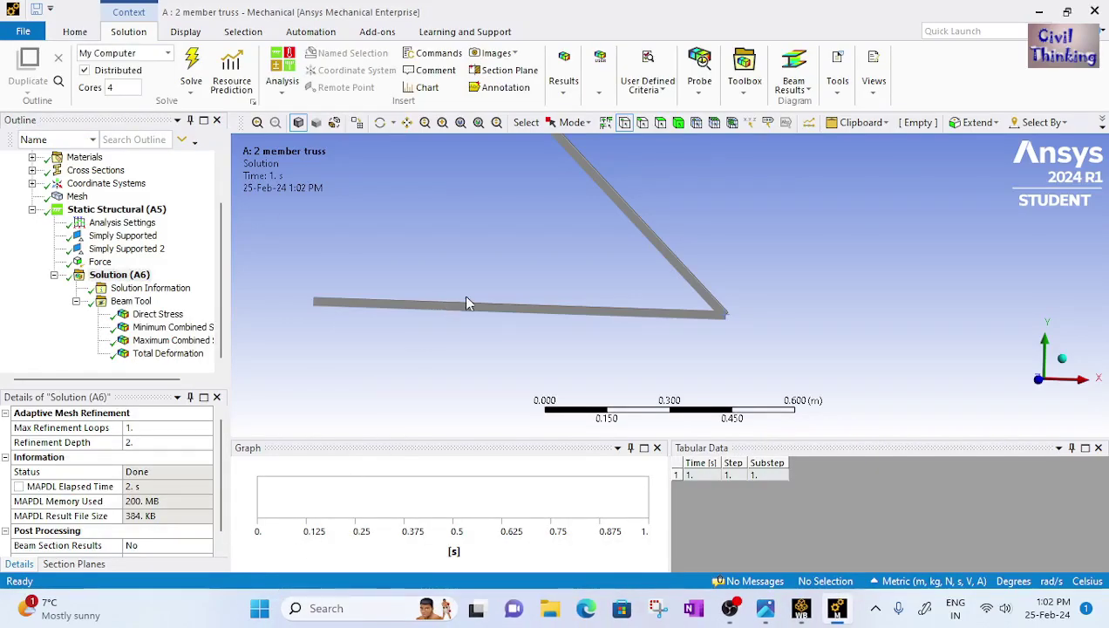
Step: Display the Direct Stress and Total Deformation results on the whole truss, compare with the problem sketch and close the sketch
middle_drag(469, 251, 492, 241)
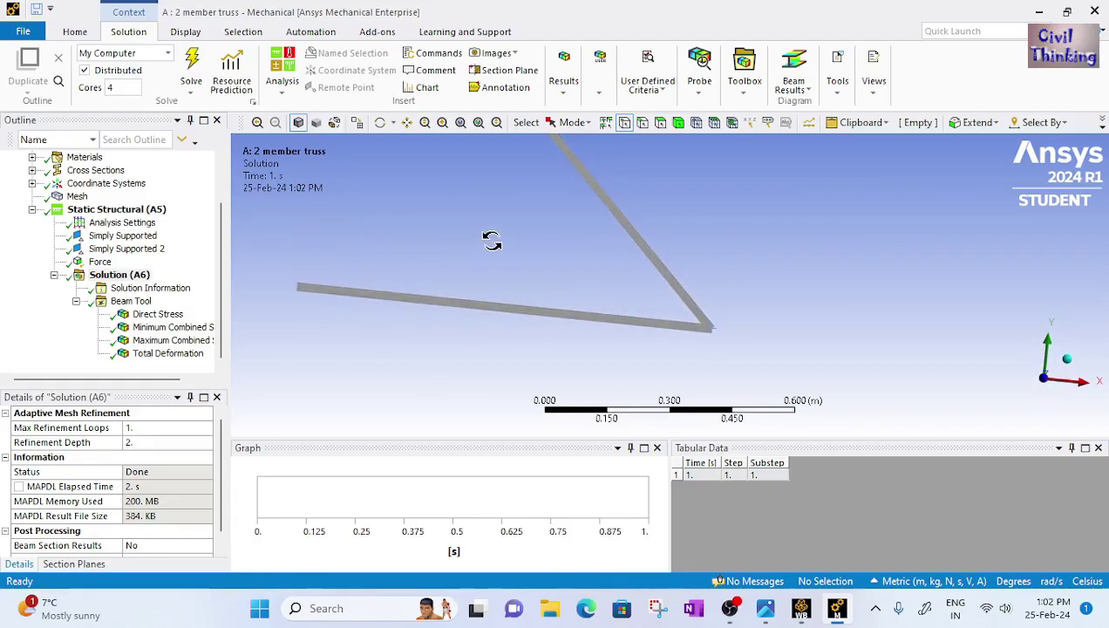
scroll(463, 251, down, 4)
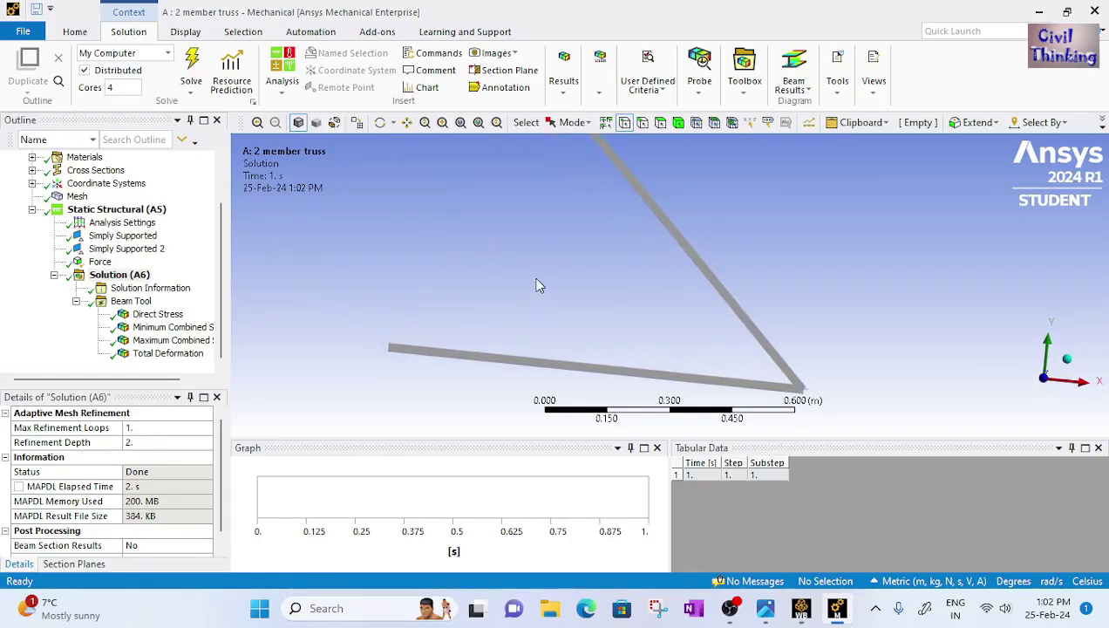
ctrl+middle_drag(526, 212, 548, 250)
click(165, 316)
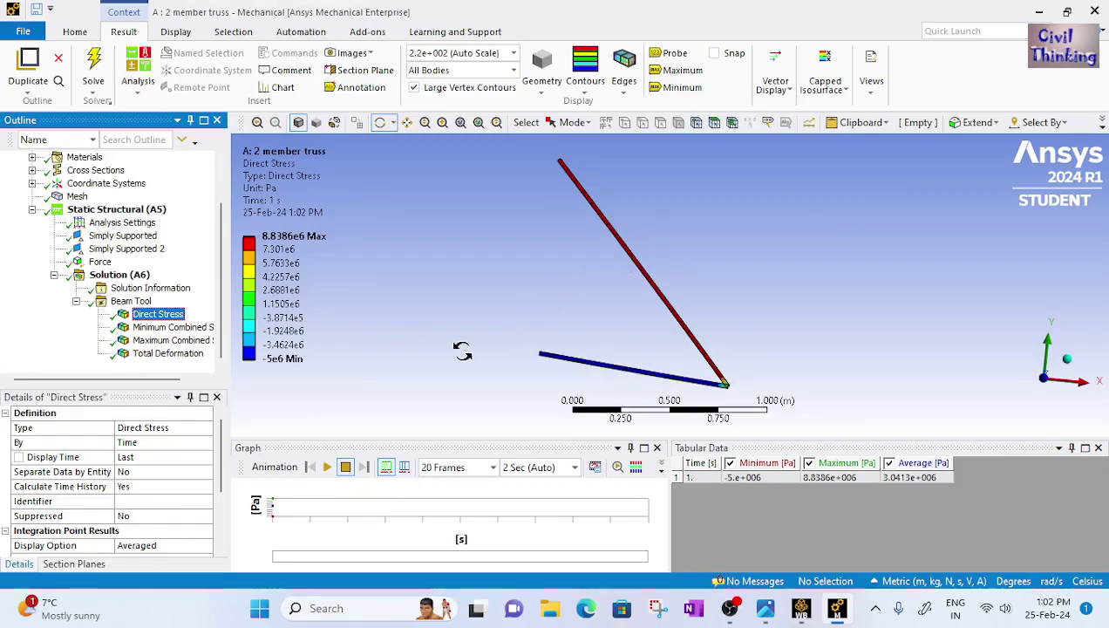
click(162, 355)
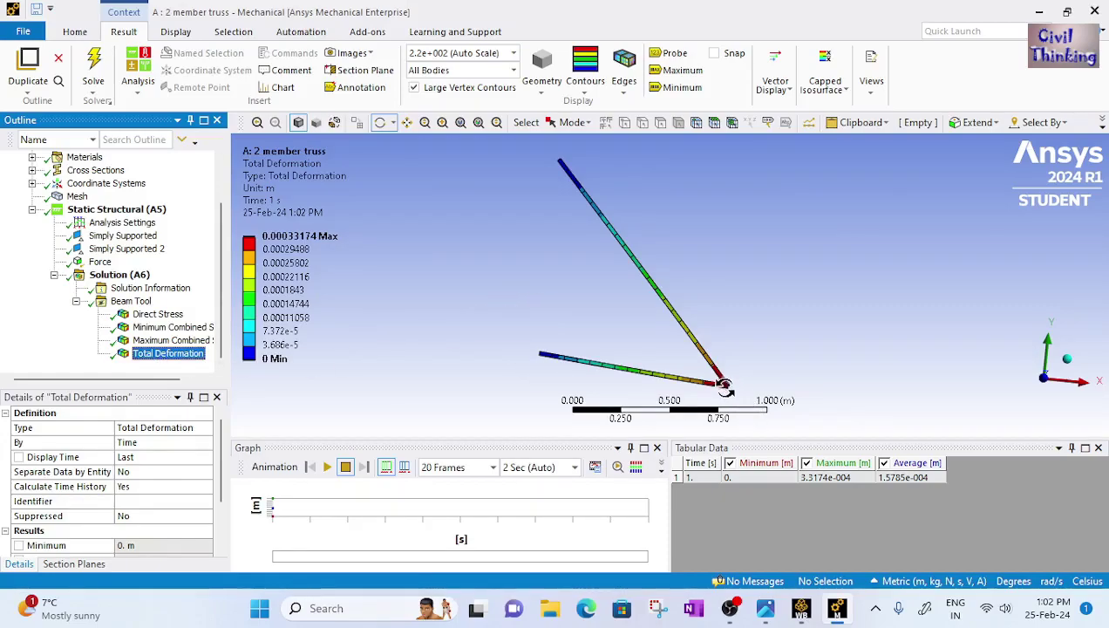
click(766, 608)
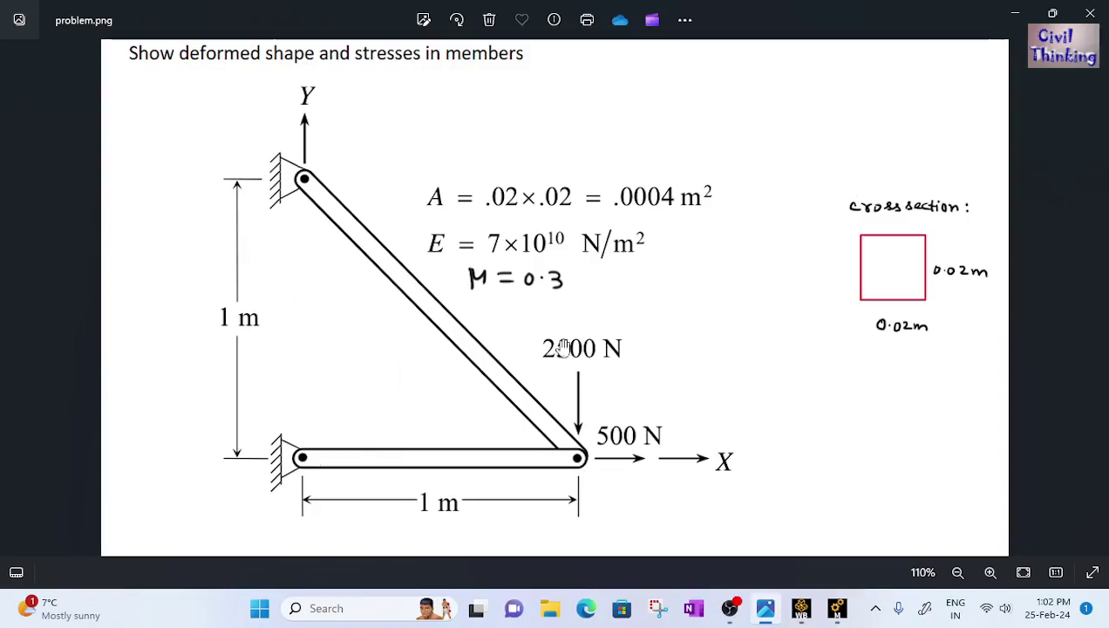
click(1088, 17)
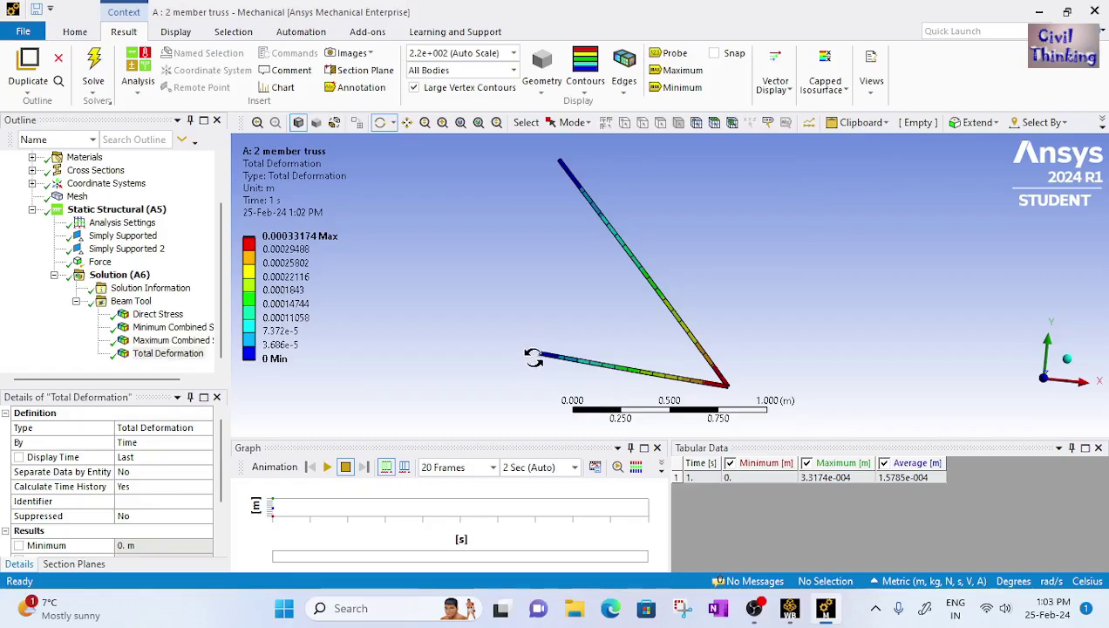
Step: Animate the Total Deformation result, pause the animation near full load and insert an Image of the result
click(328, 467)
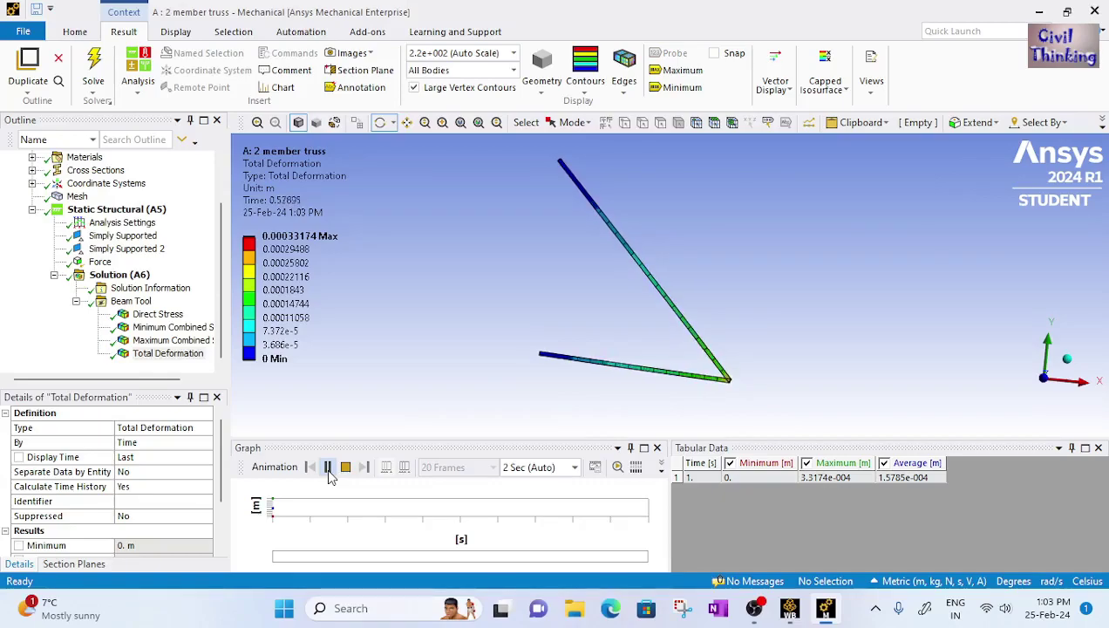
click(328, 468)
click(328, 469)
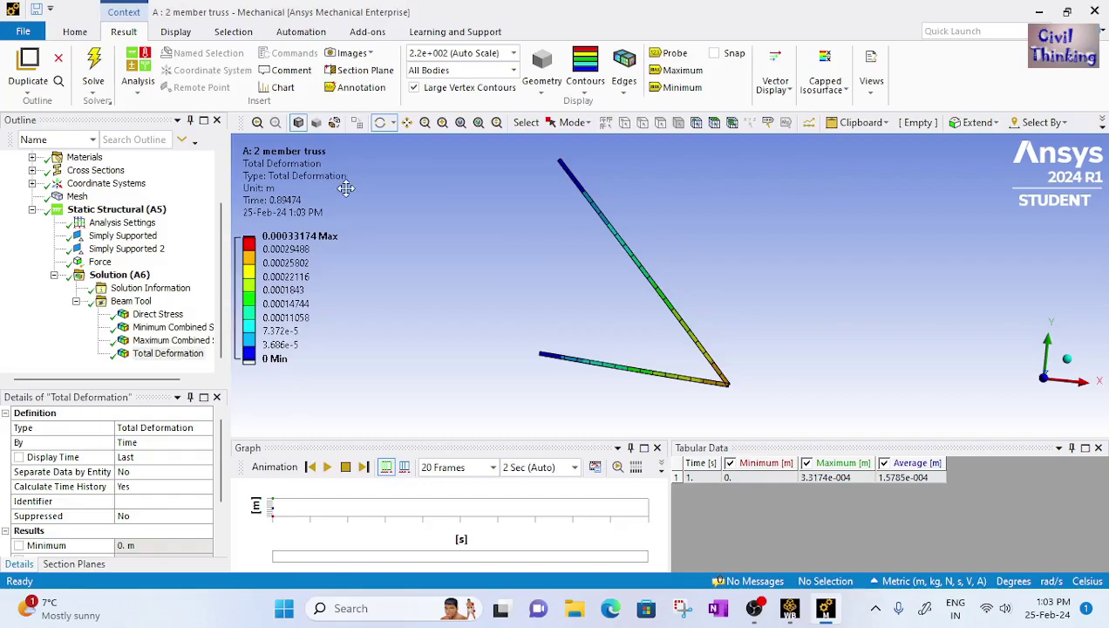
click(353, 54)
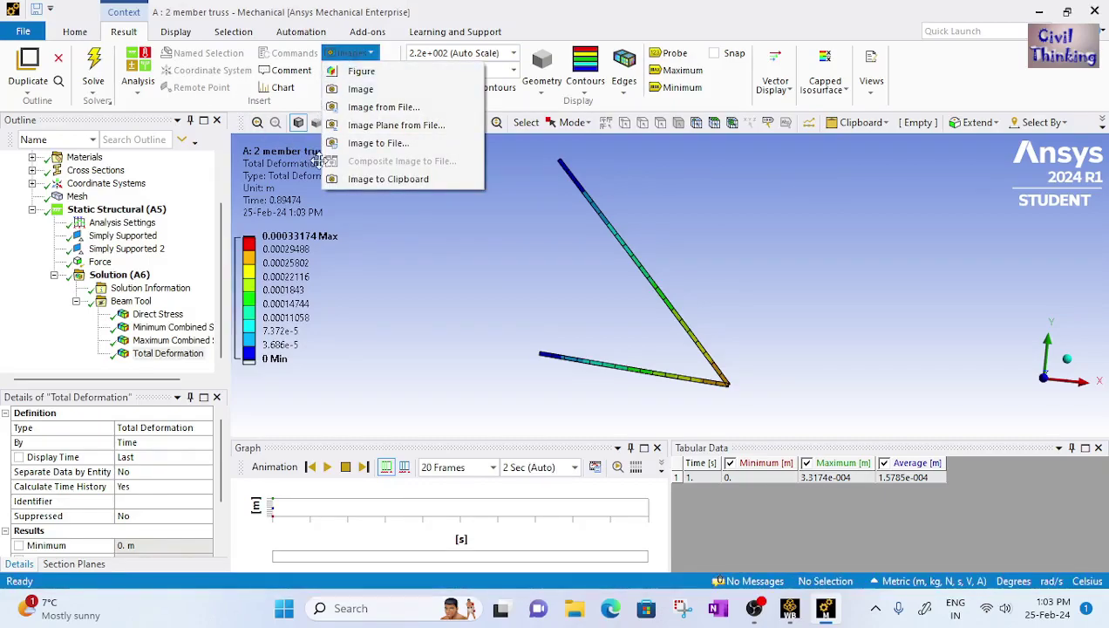
click(362, 88)
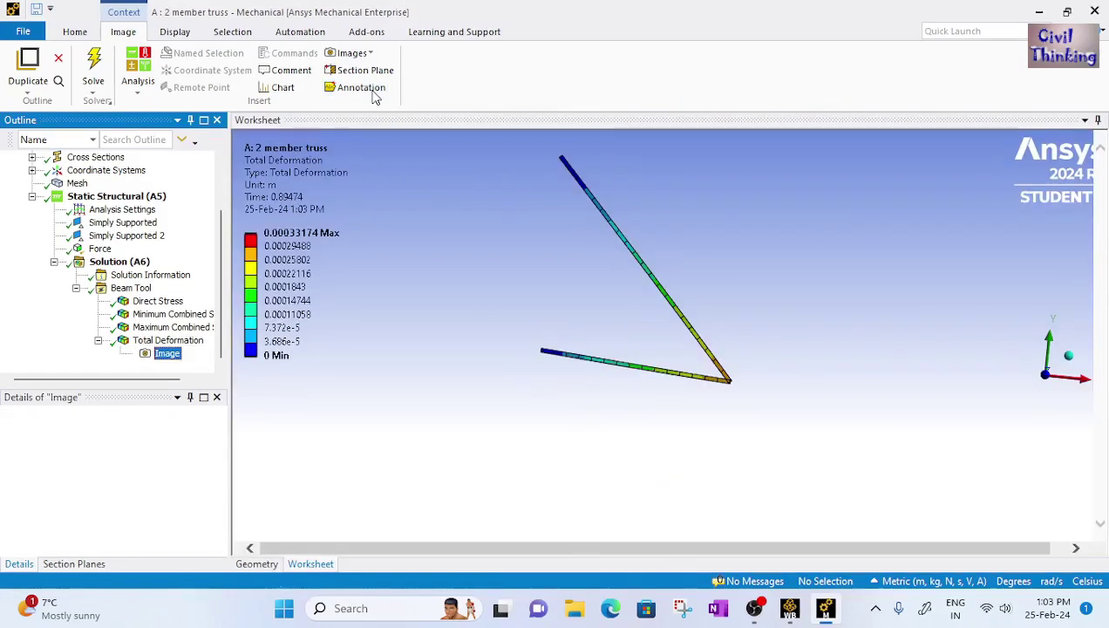
right_click(514, 239)
click(548, 311)
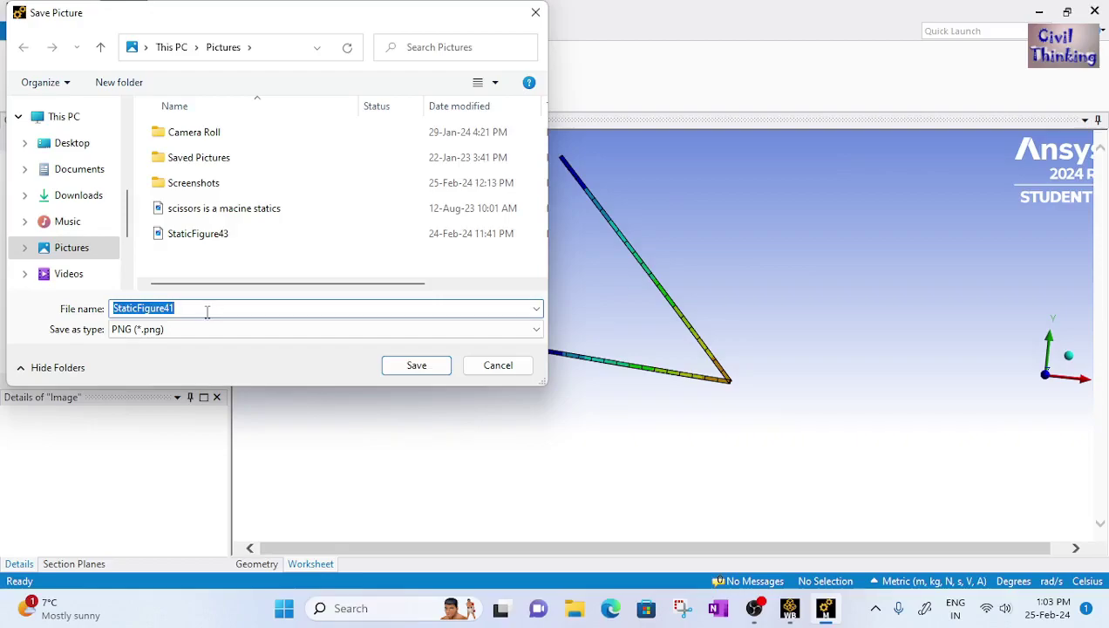
click(514, 368)
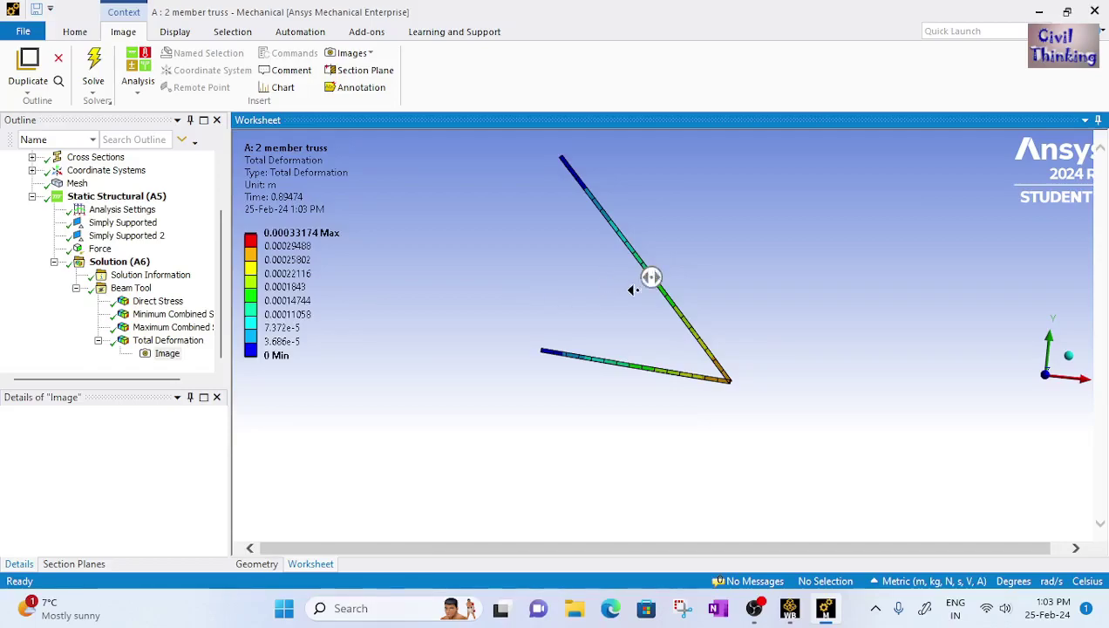
middle_drag(661, 297, 625, 316)
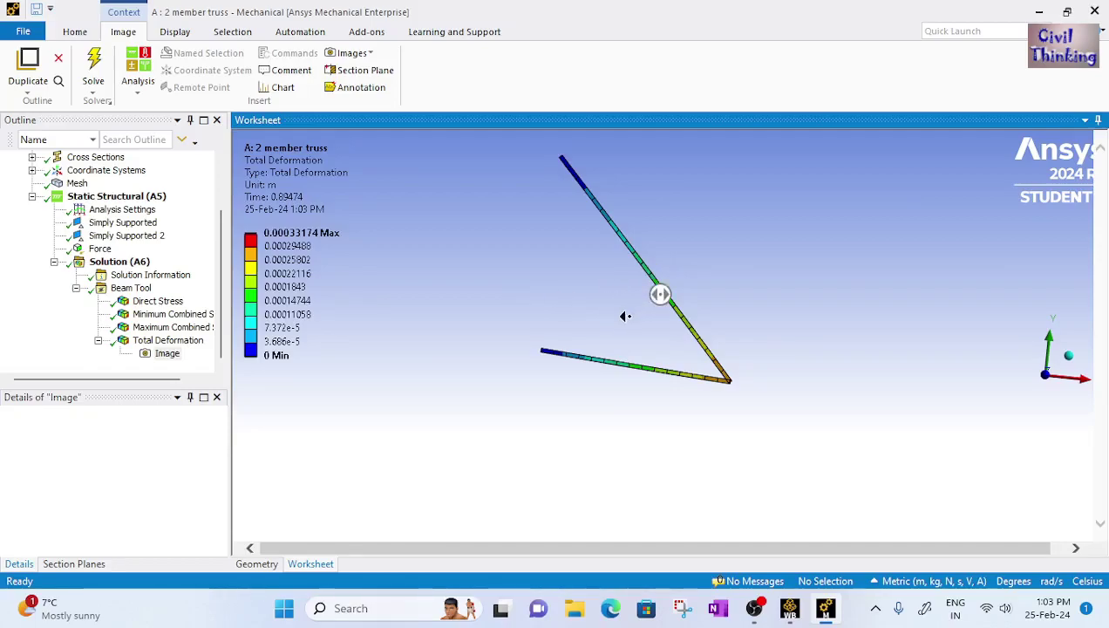